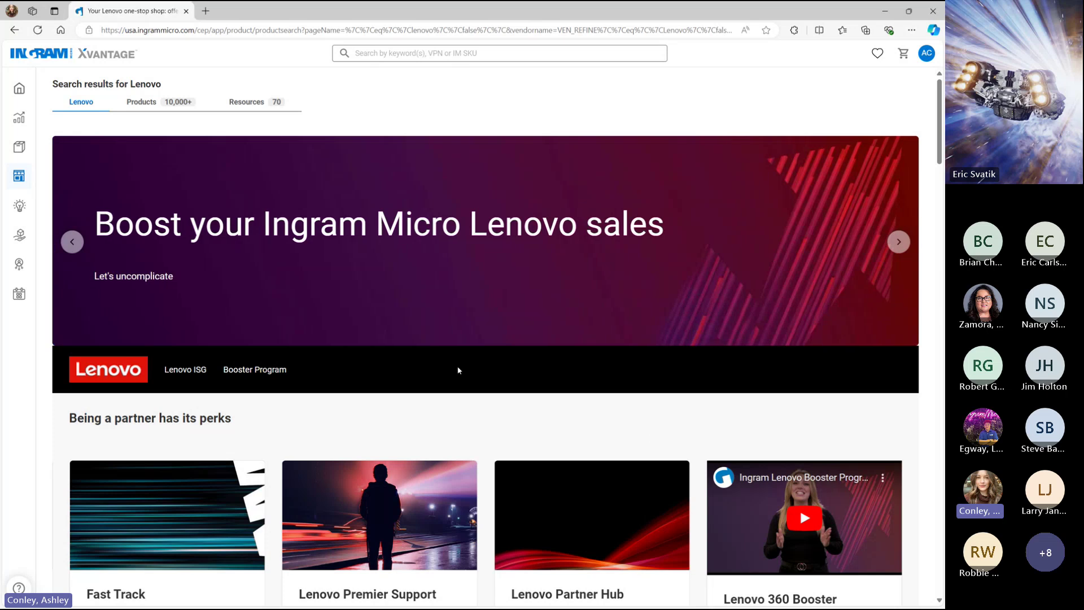
Browse the Lenovo search results across the resources, products and overview views
{"action": "left_click", "coordinate": [260, 104]}
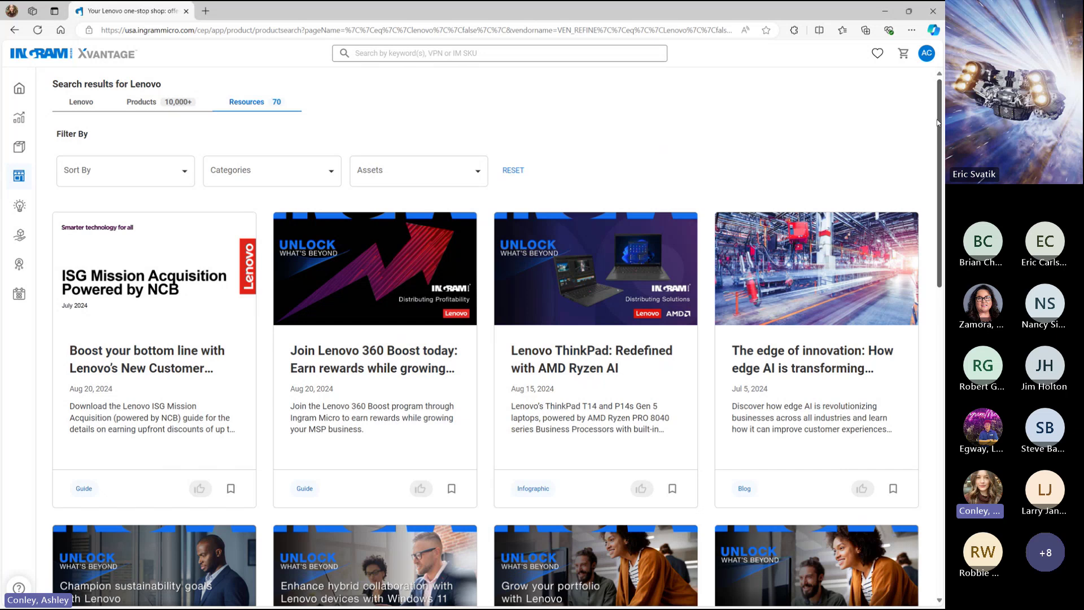
{"action": "left_click_drag", "start_coordinate": [938, 122], "coordinate": [944, 359]}
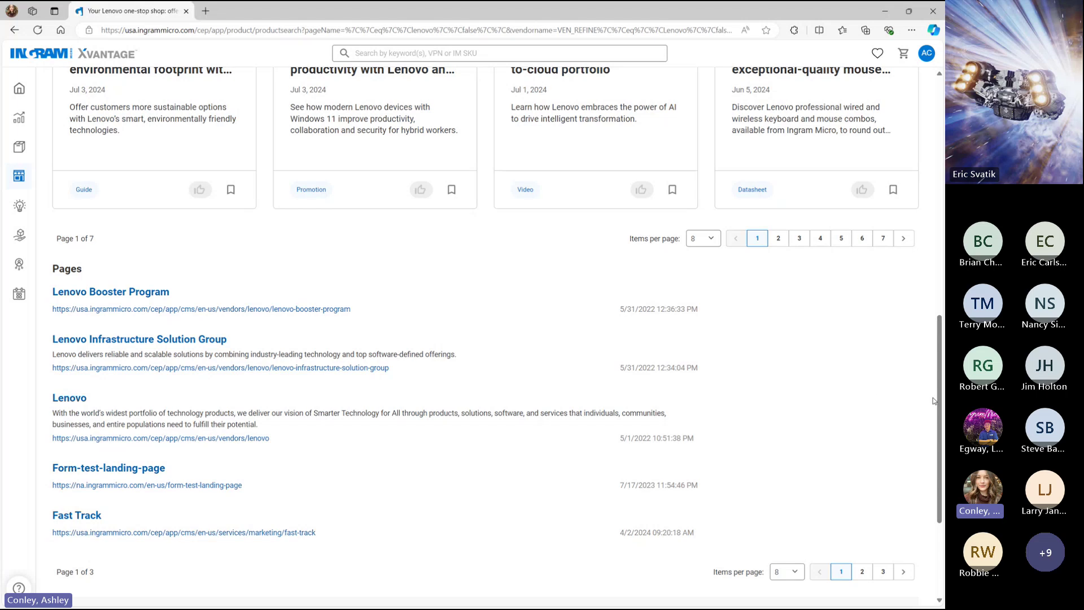
{"action": "left_click_drag", "start_coordinate": [941, 410], "coordinate": [941, 175]}
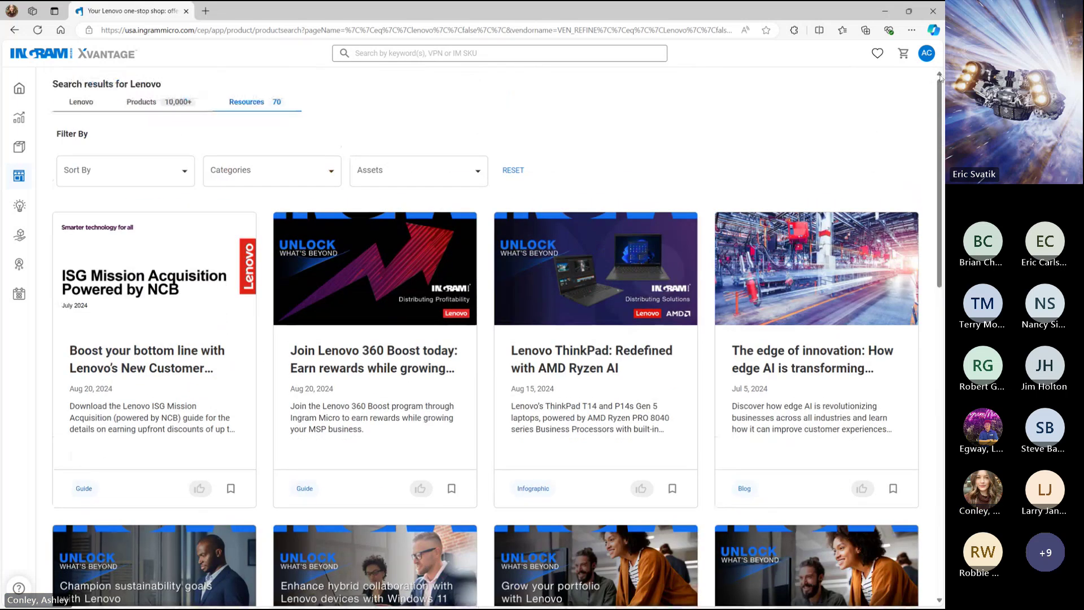
{"action": "left_click", "coordinate": [151, 102]}
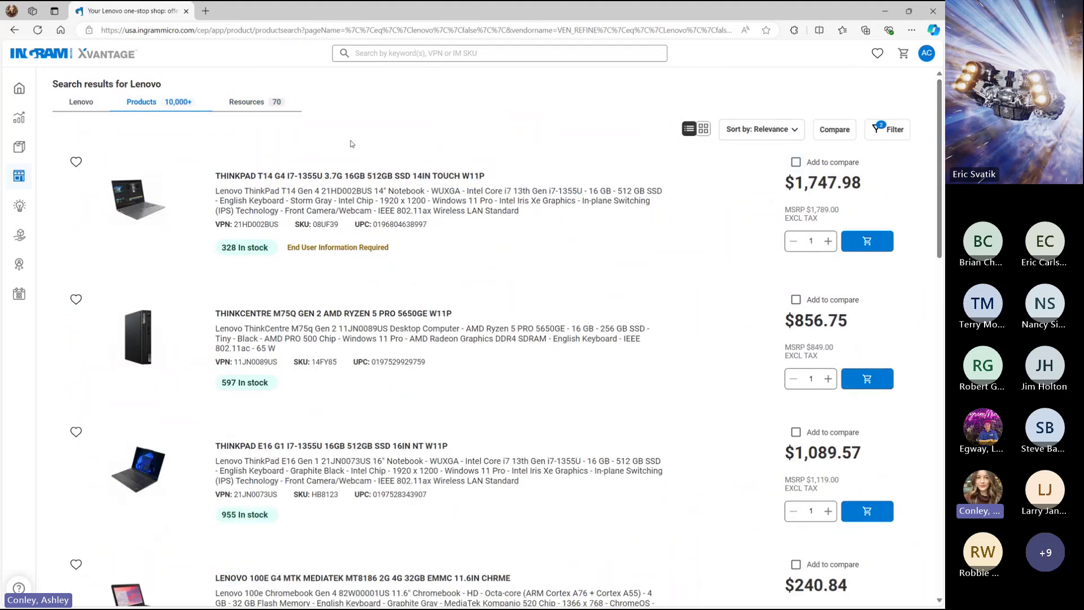
{"action": "left_click", "coordinate": [86, 105]}
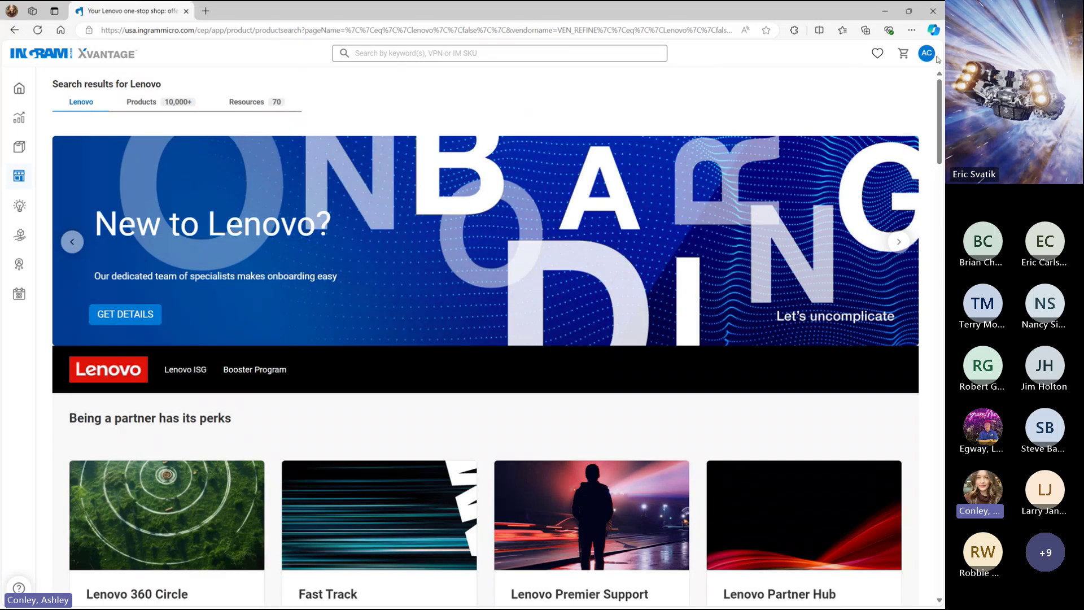
{"action": "mouse_move", "coordinate": [940, 105]}
{"action": "left_mouse_down"}
{"action": "mouse_move", "coordinate": [941, 206]}
{"action": "mouse_move", "coordinate": [936, 86]}
{"action": "left_mouse_up"}
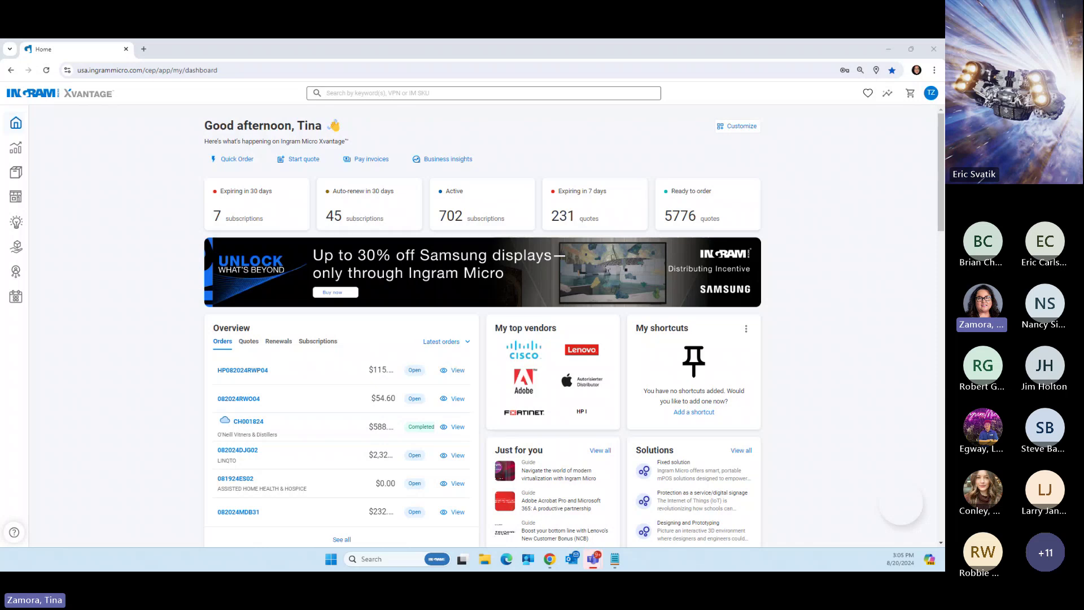
{"action": "mouse_move", "coordinate": [32, 367]}
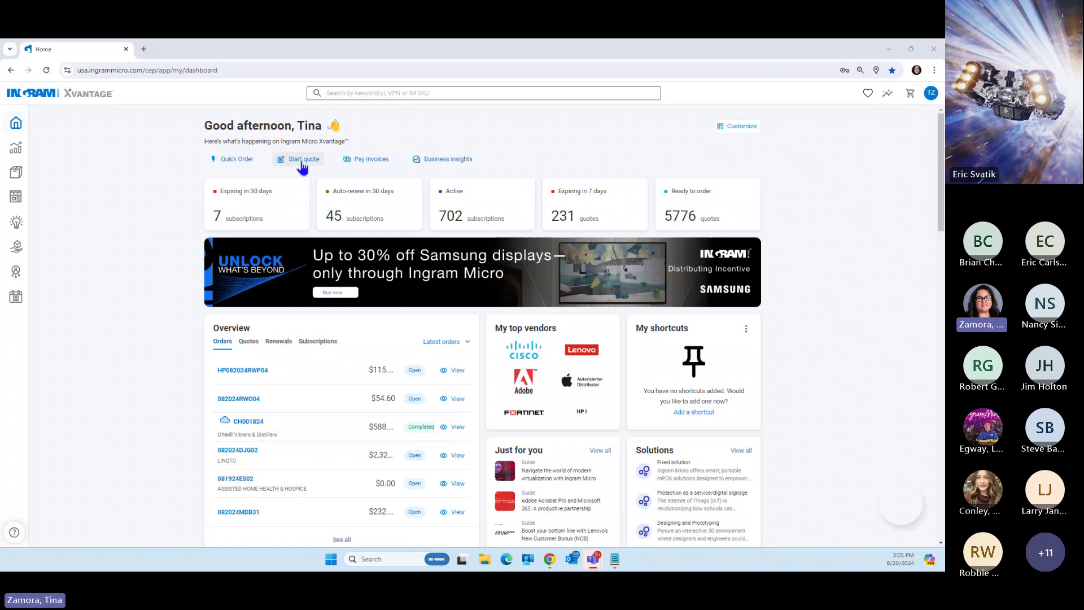
Start a vendor-configuration quote with Lenovo as vendor and continue to its deals list
{"action": "left_click", "coordinate": [303, 164]}
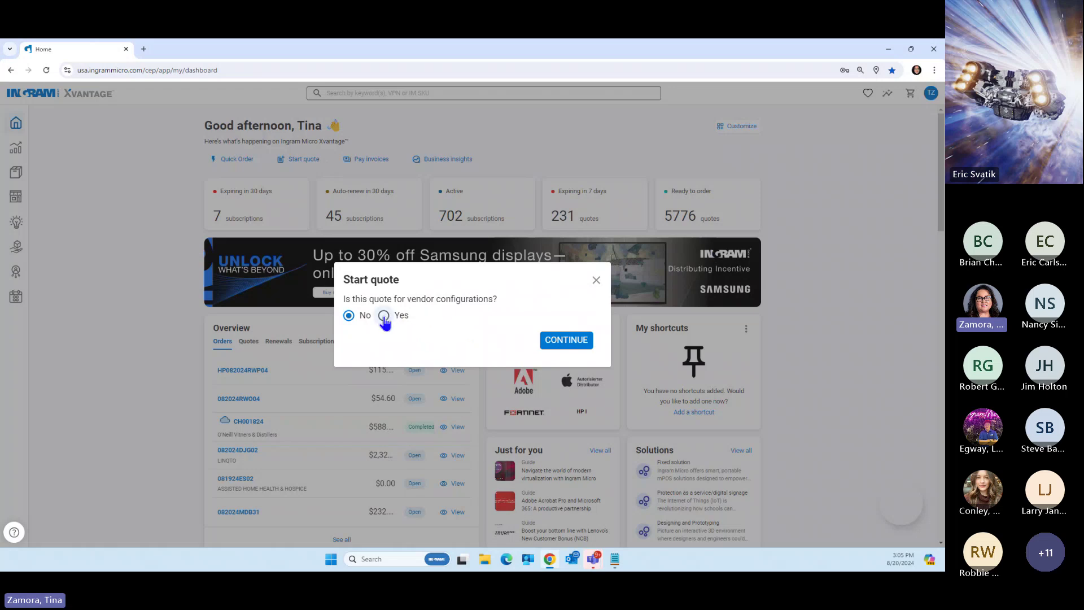
{"action": "left_click", "coordinate": [384, 316]}
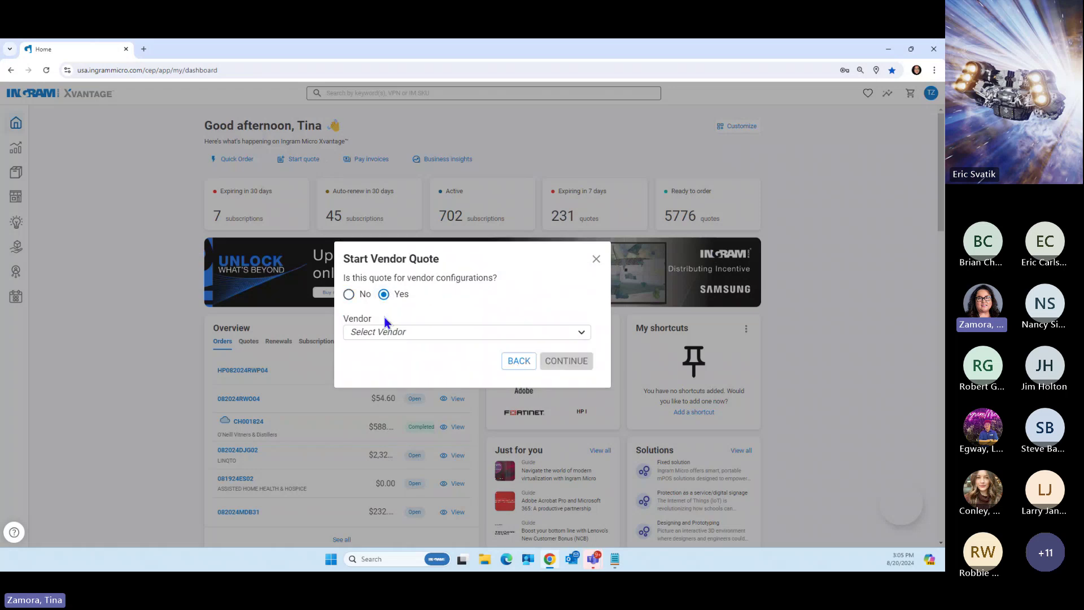
{"action": "left_click", "coordinate": [432, 332]}
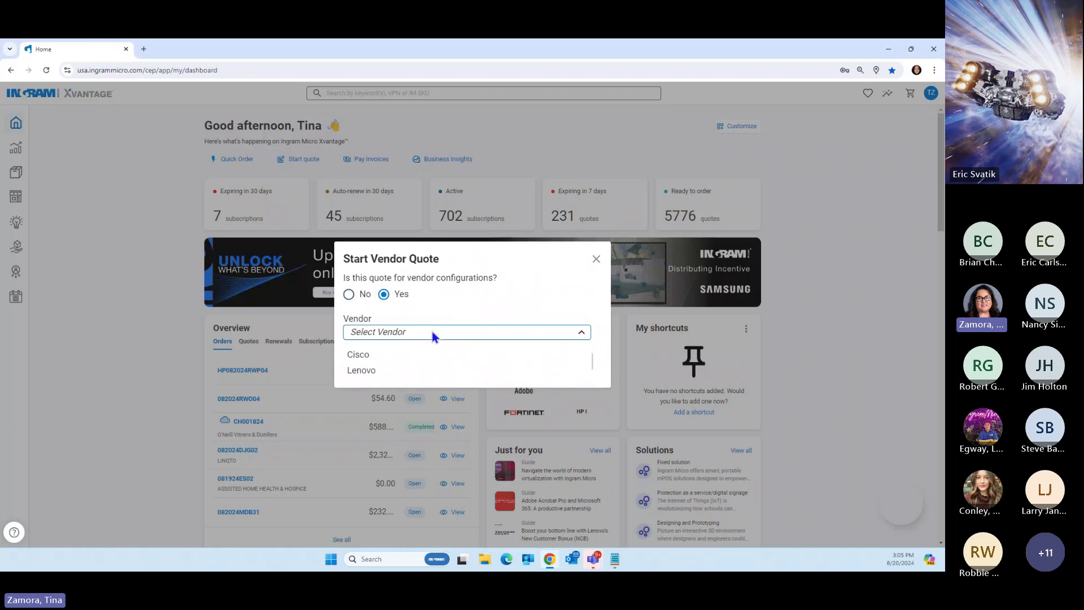
{"action": "left_click", "coordinate": [359, 371]}
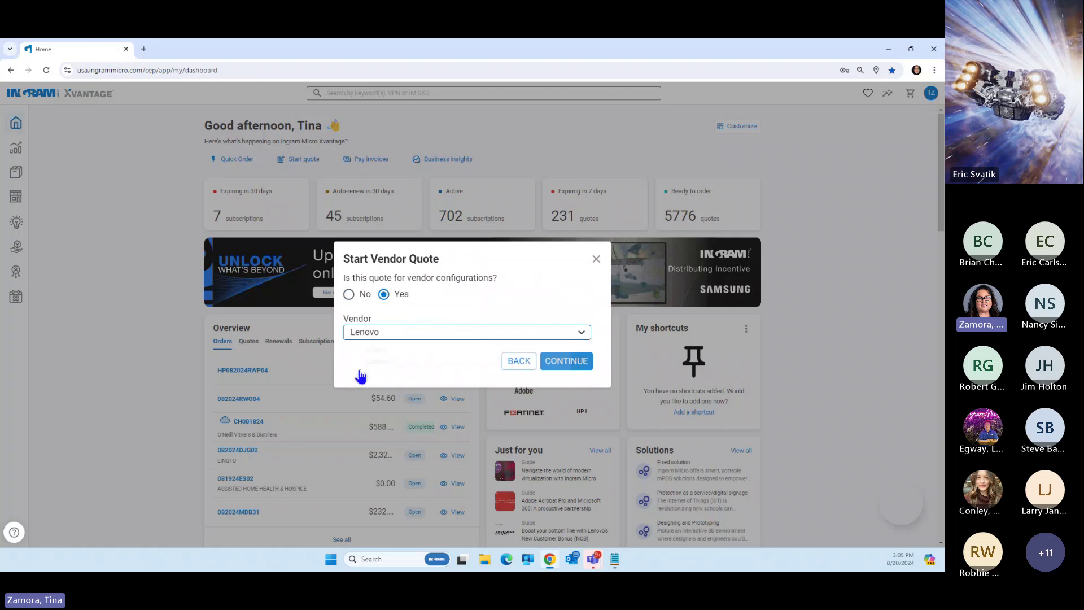
{"action": "left_click", "coordinate": [565, 361]}
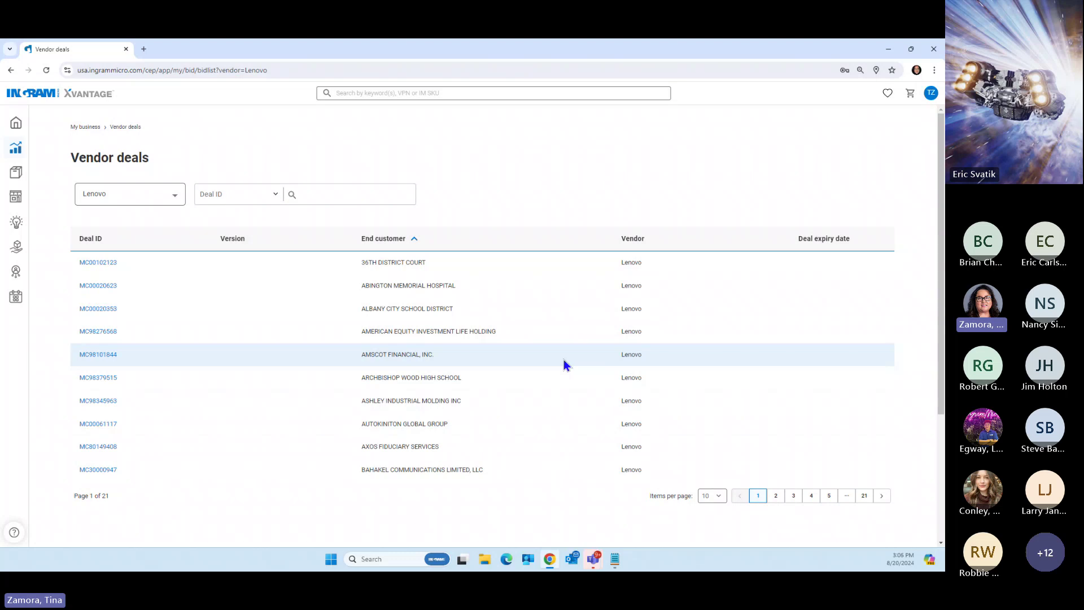
{"action": "left_click", "coordinate": [178, 202]}
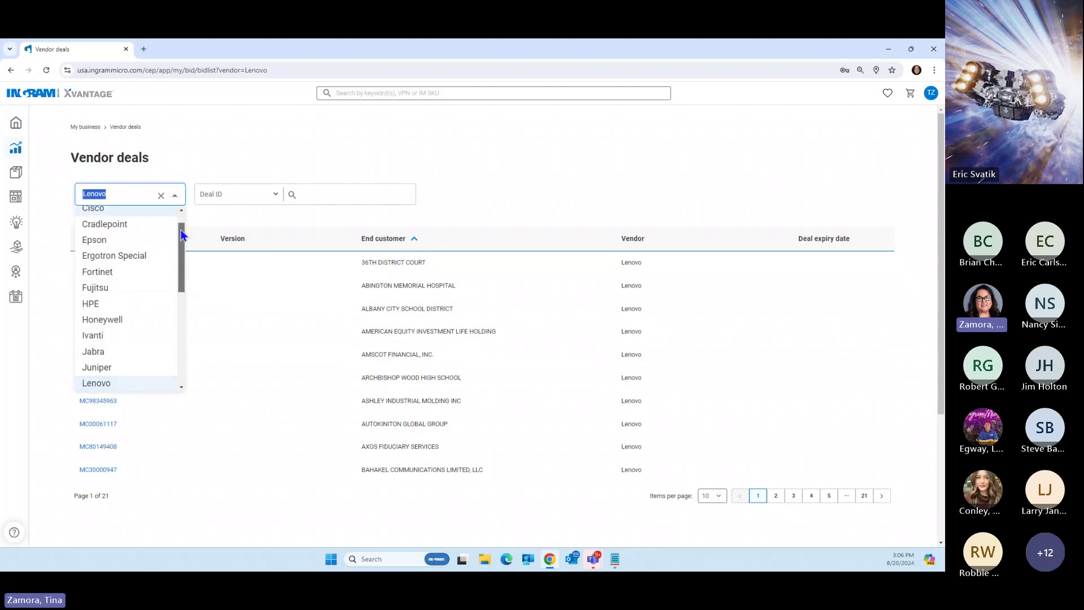
{"action": "left_click_drag", "start_coordinate": [182, 234], "coordinate": [182, 230]}
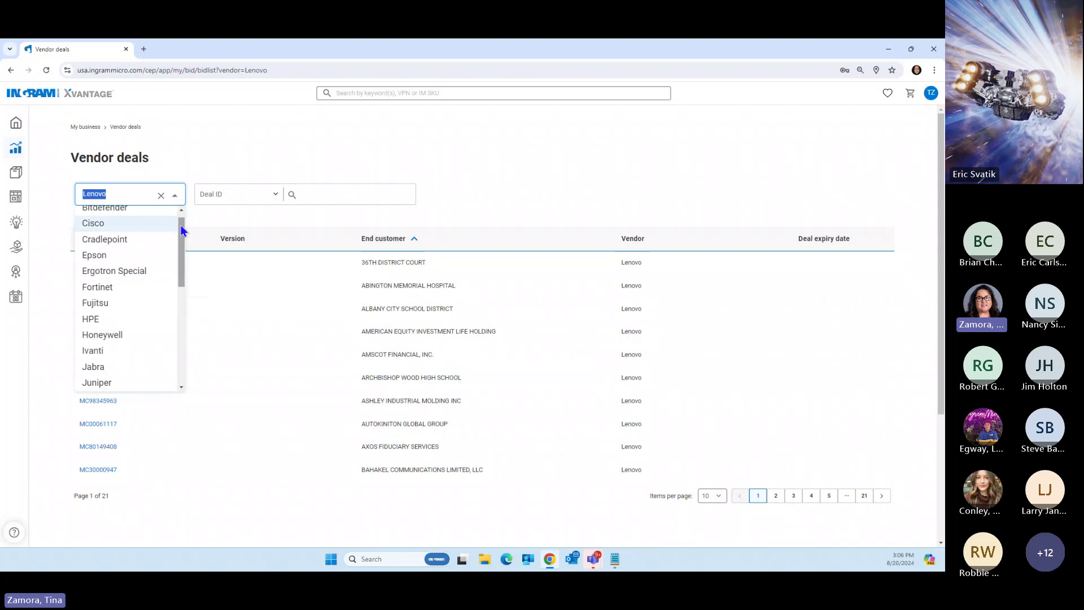
{"action": "left_click_drag", "start_coordinate": [182, 231], "coordinate": [181, 335]}
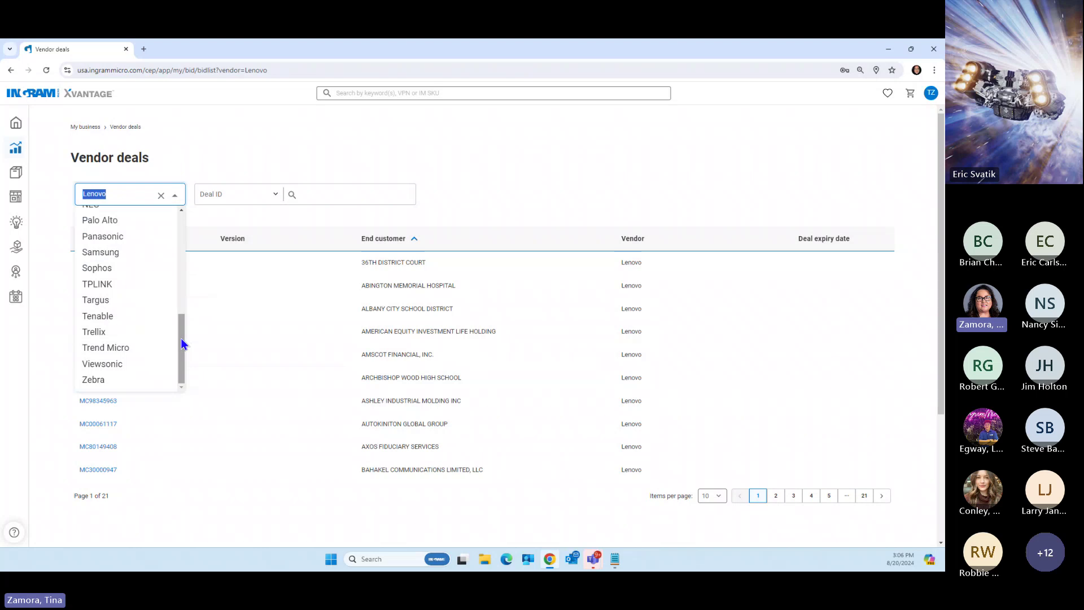
{"action": "left_click_drag", "start_coordinate": [182, 338], "coordinate": [189, 222]}
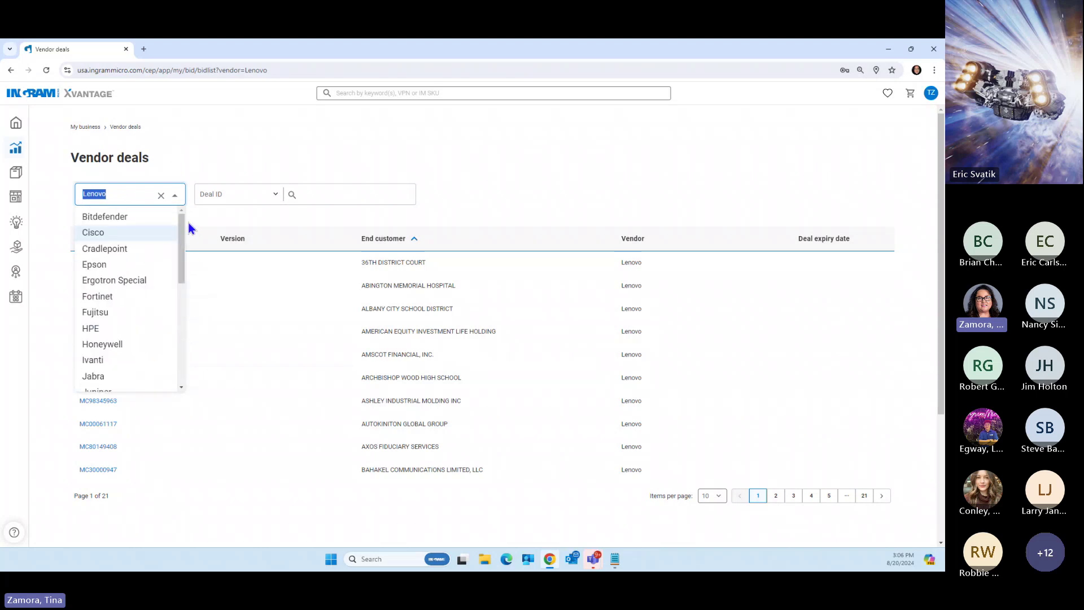
{"action": "left_click", "coordinate": [131, 196]}
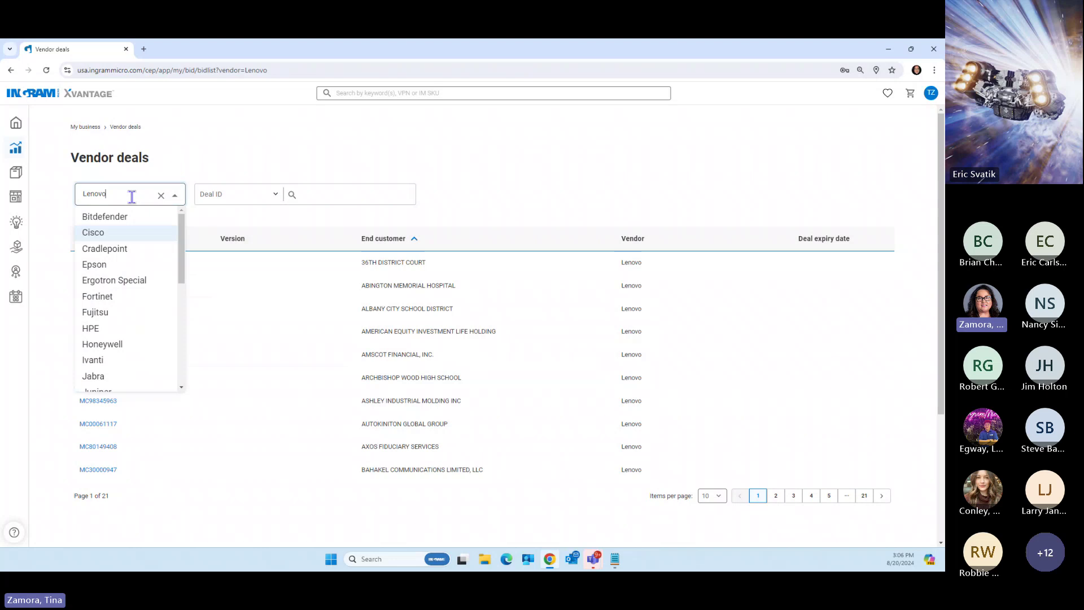
{"action": "left_click", "coordinate": [199, 164]}
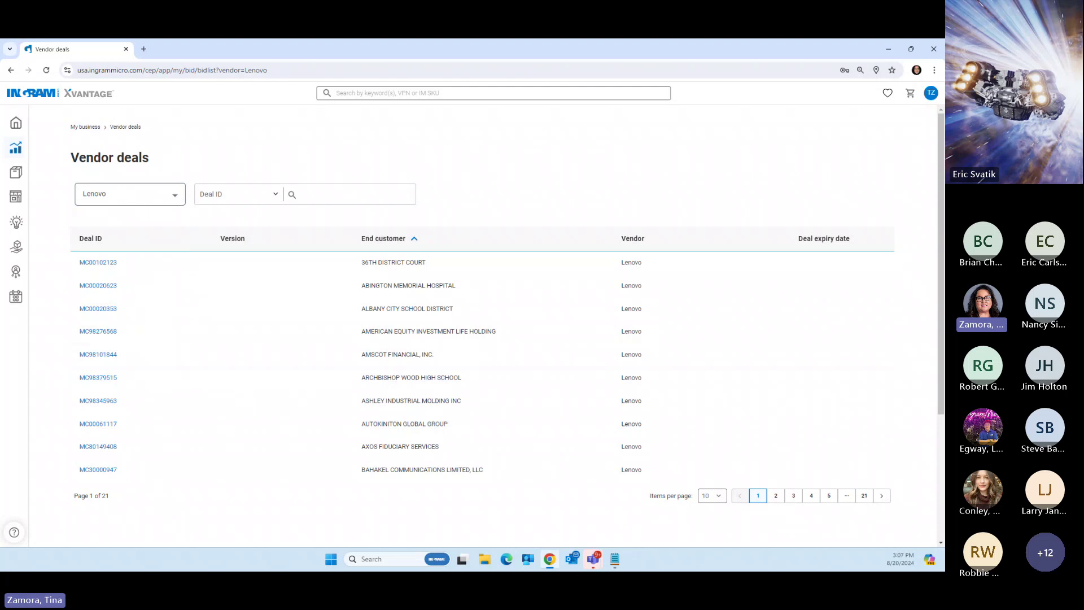
Search the Lenovo vendor deals by Deal ID for MC98284750
{"action": "left_click", "coordinate": [320, 193]}
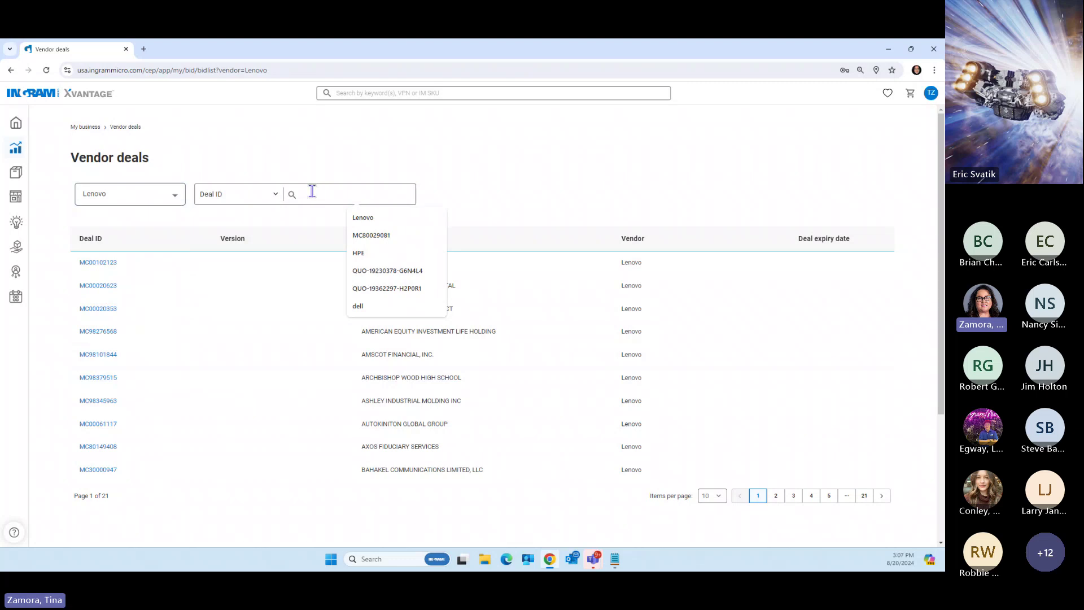
{"action": "left_click", "coordinate": [273, 194]}
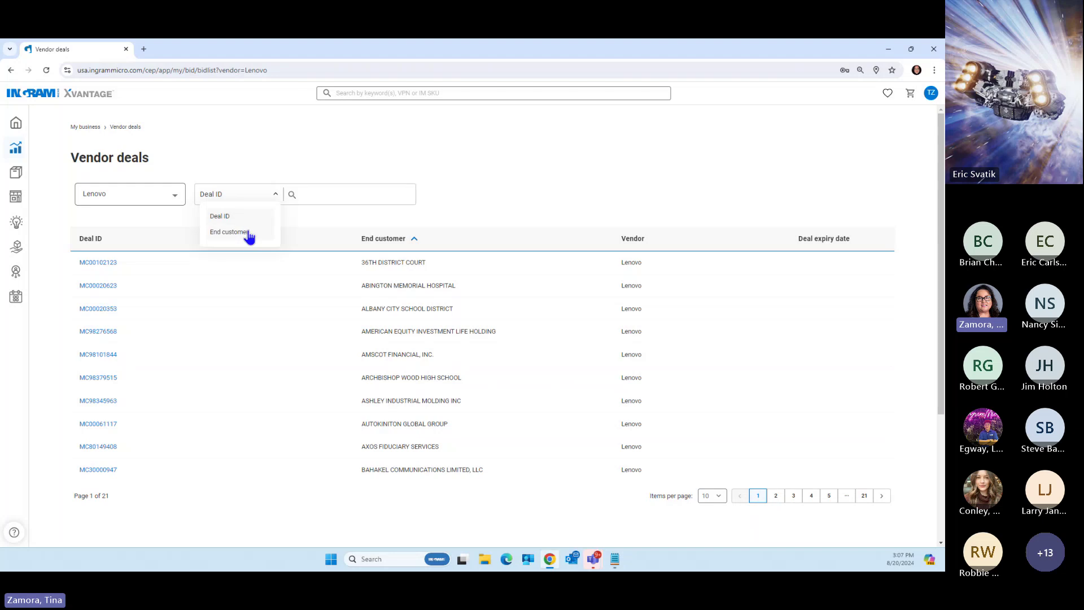
{"action": "left_click", "coordinate": [313, 194]}
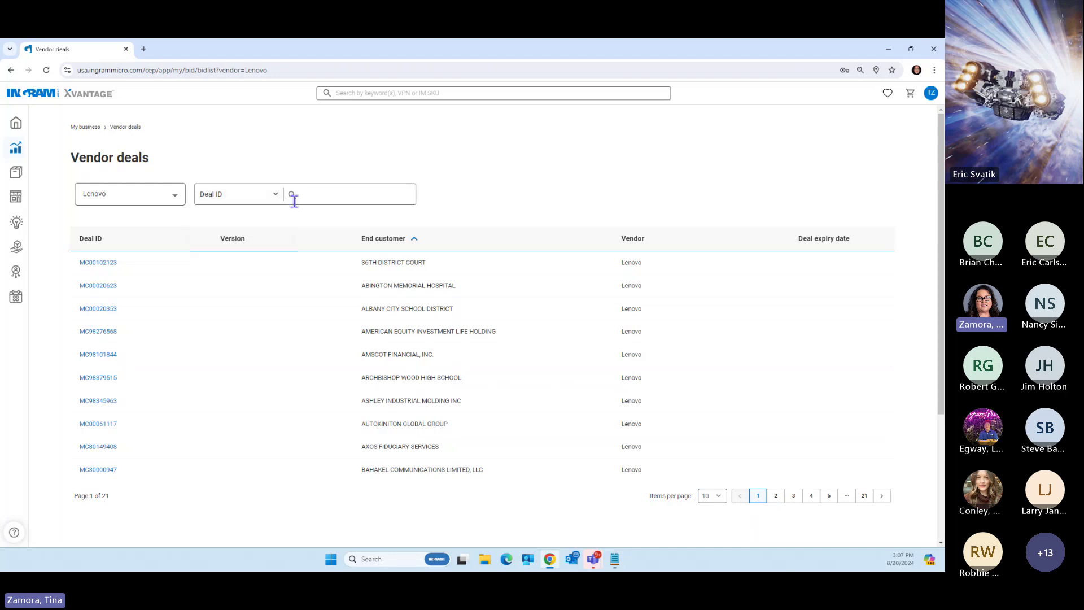
{"action": "left_click", "coordinate": [314, 195]}
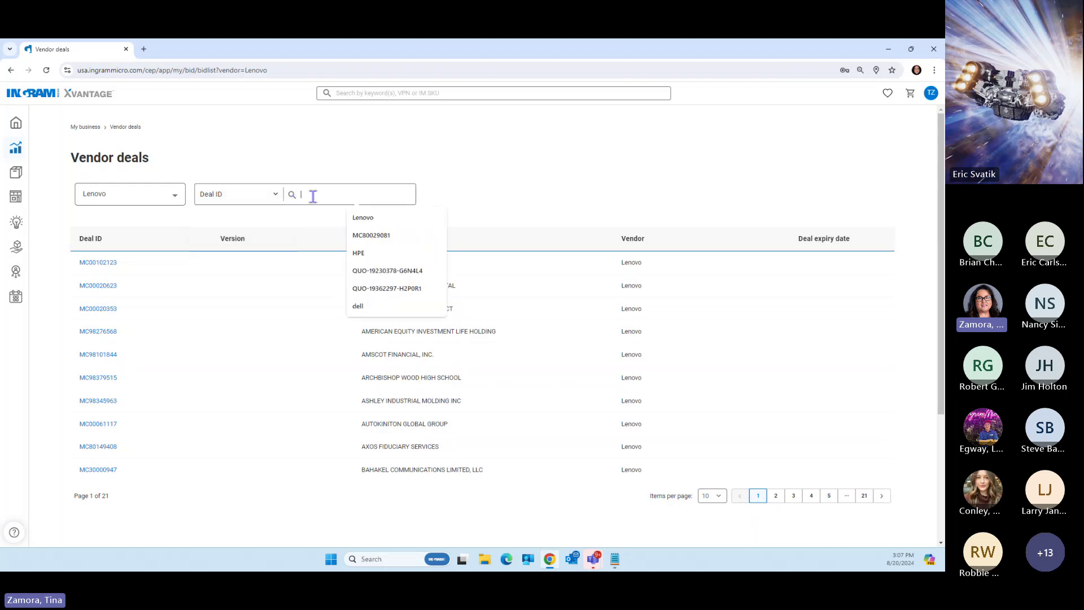
{"action": "type", "text": "MC"}
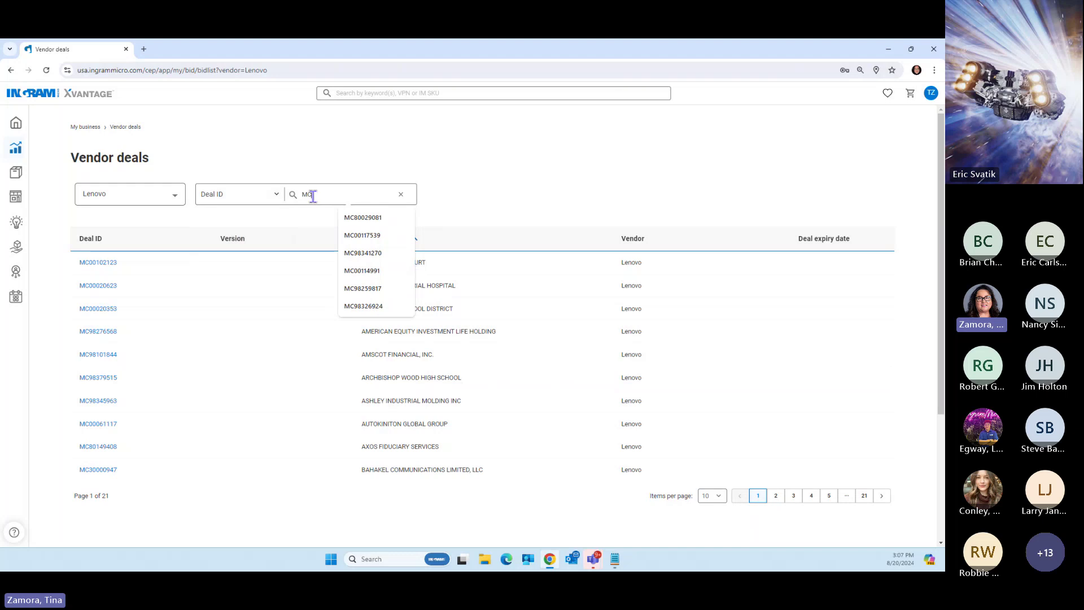
{"action": "type", "text": "982"}
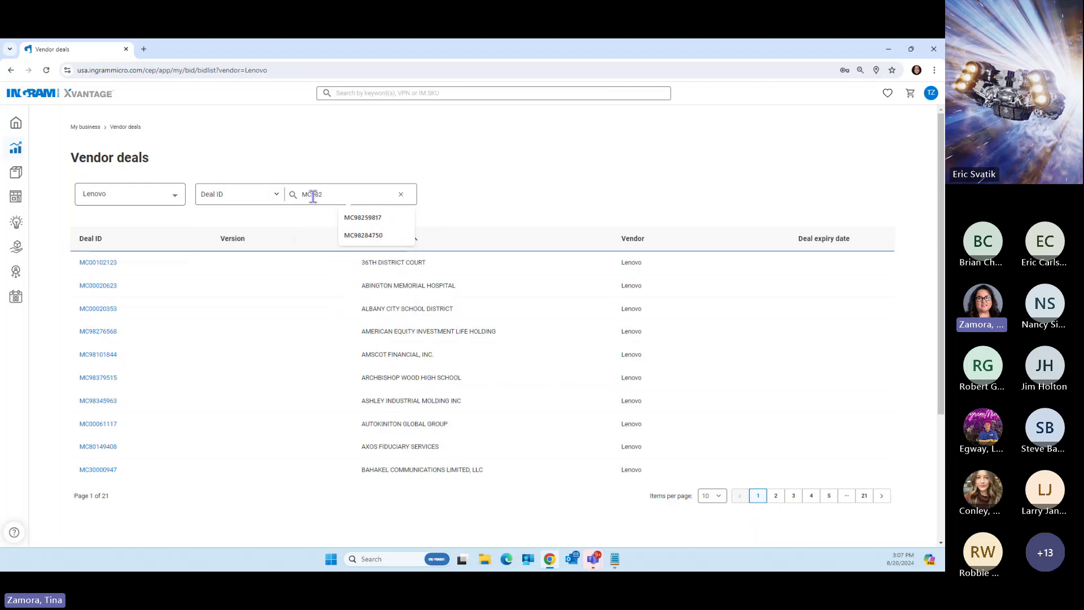
{"action": "type", "text": "84750"}
{"action": "key", "text": "Return"}
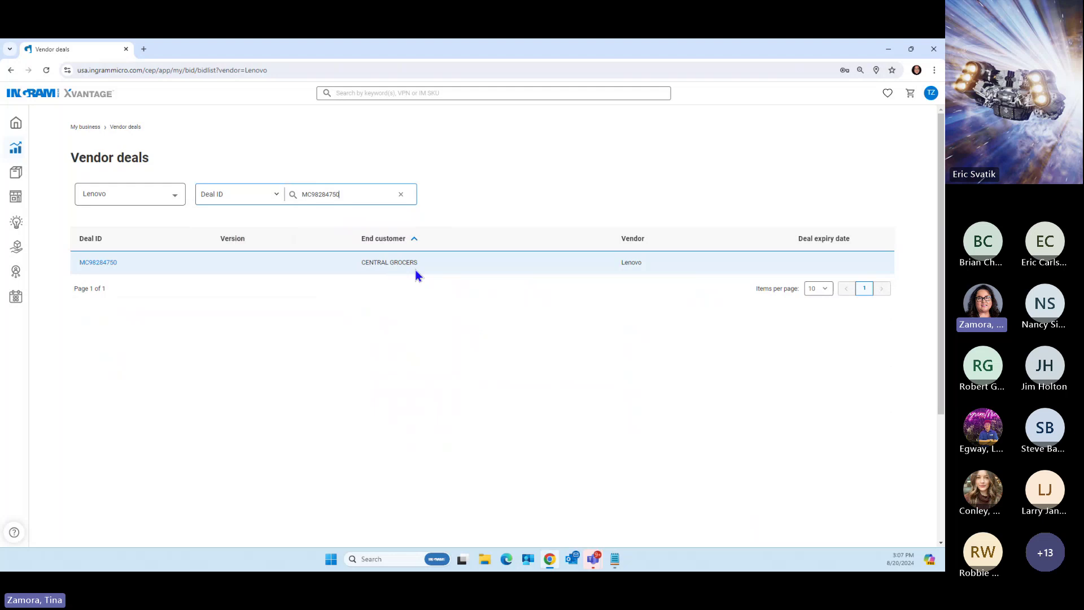
{"action": "left_click", "coordinate": [95, 263]}
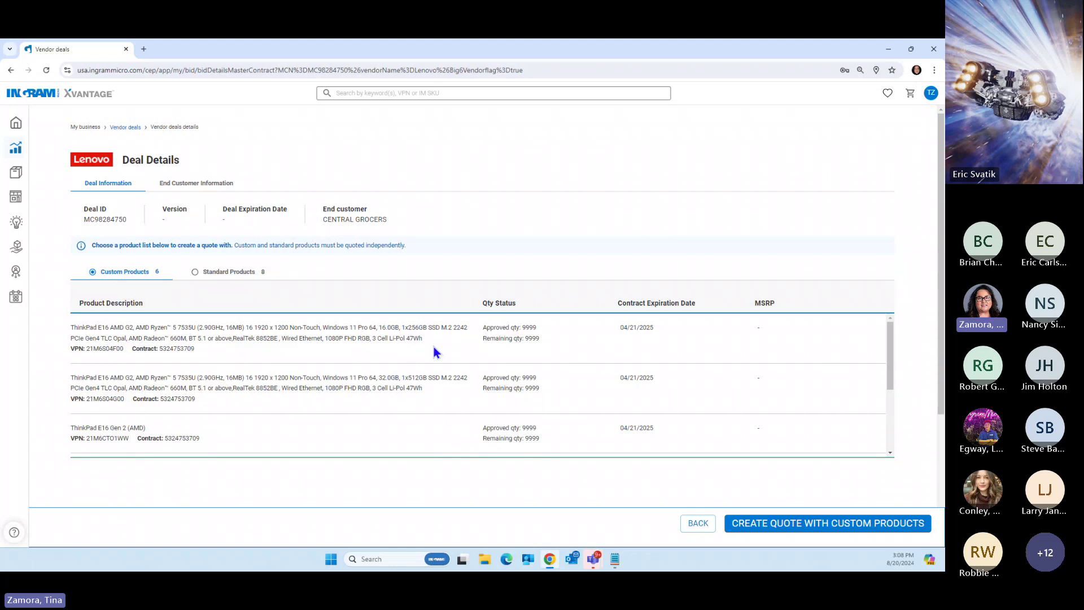
{"action": "scroll", "coordinate": [434, 352], "scroll_direction": "down", "scroll_amount": 1}
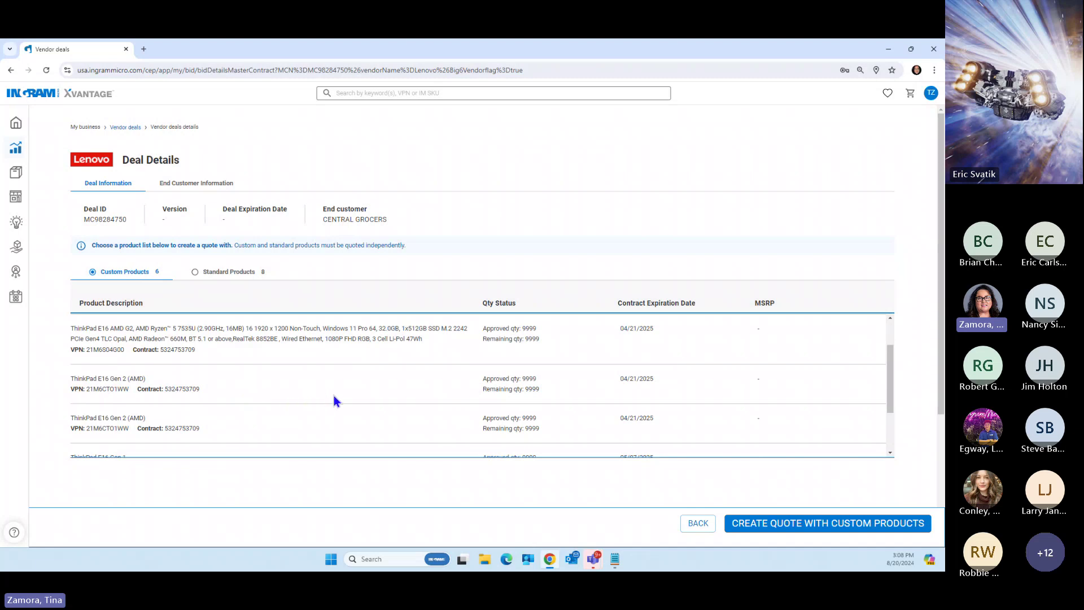
{"action": "scroll", "coordinate": [334, 395], "scroll_direction": "down", "scroll_amount": 5}
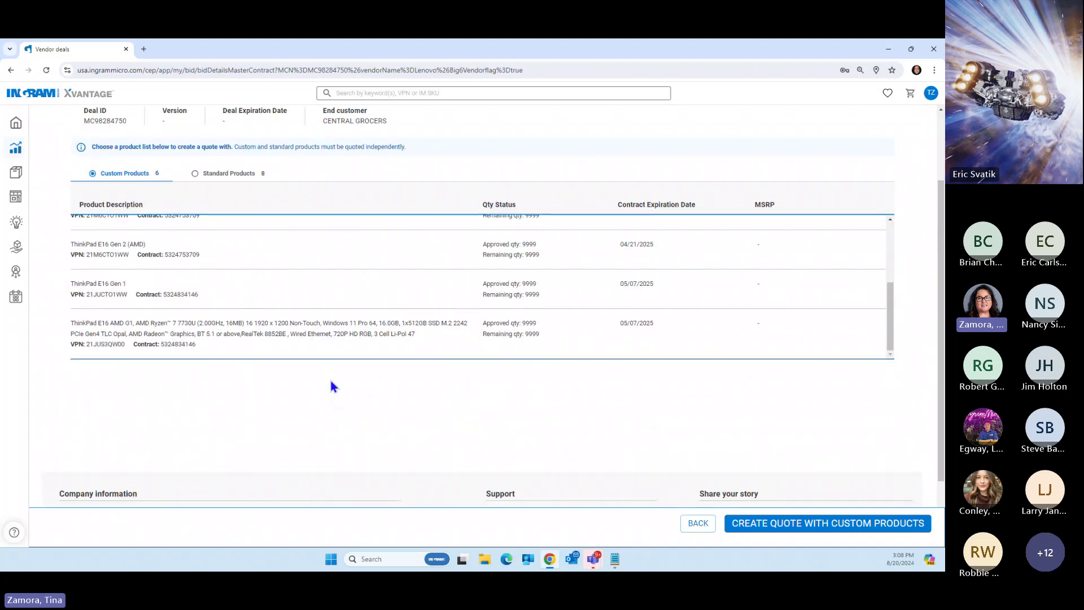
{"action": "scroll", "coordinate": [327, 367], "scroll_direction": "up", "scroll_amount": 2}
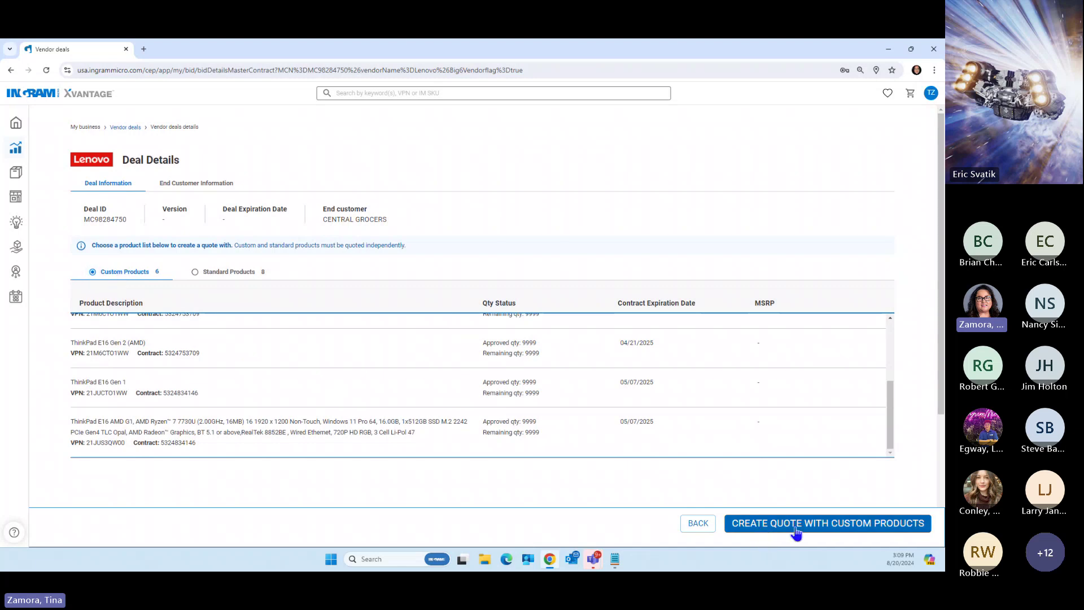
Create a custom-products quote with the first ThinkPad E16 AMD G2 at quantity 2
{"action": "left_click", "coordinate": [827, 530]}
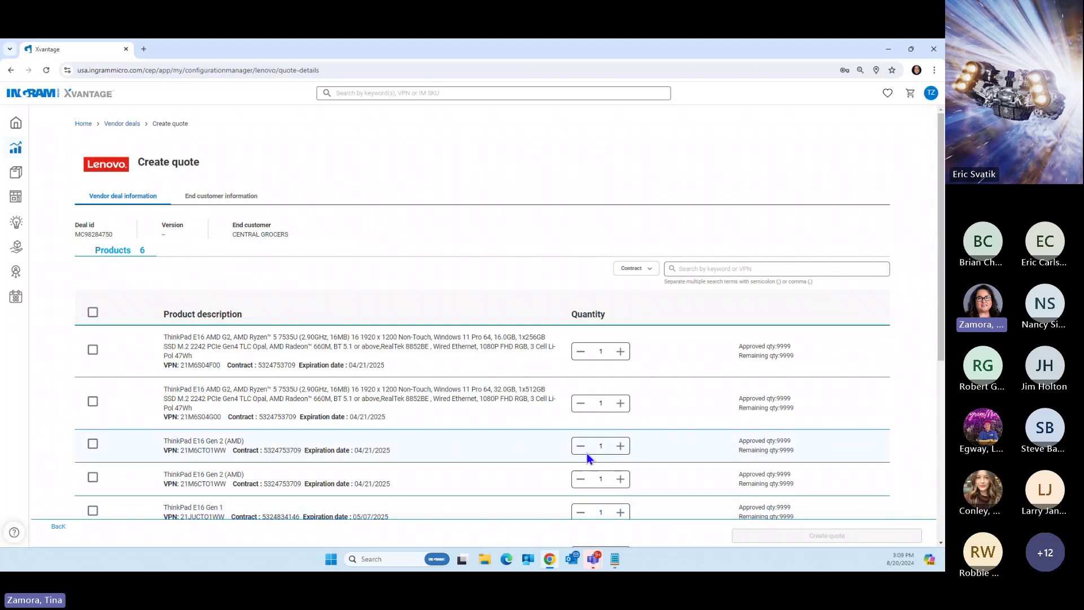
{"action": "scroll", "coordinate": [917, 259], "scroll_direction": "down", "scroll_amount": 1}
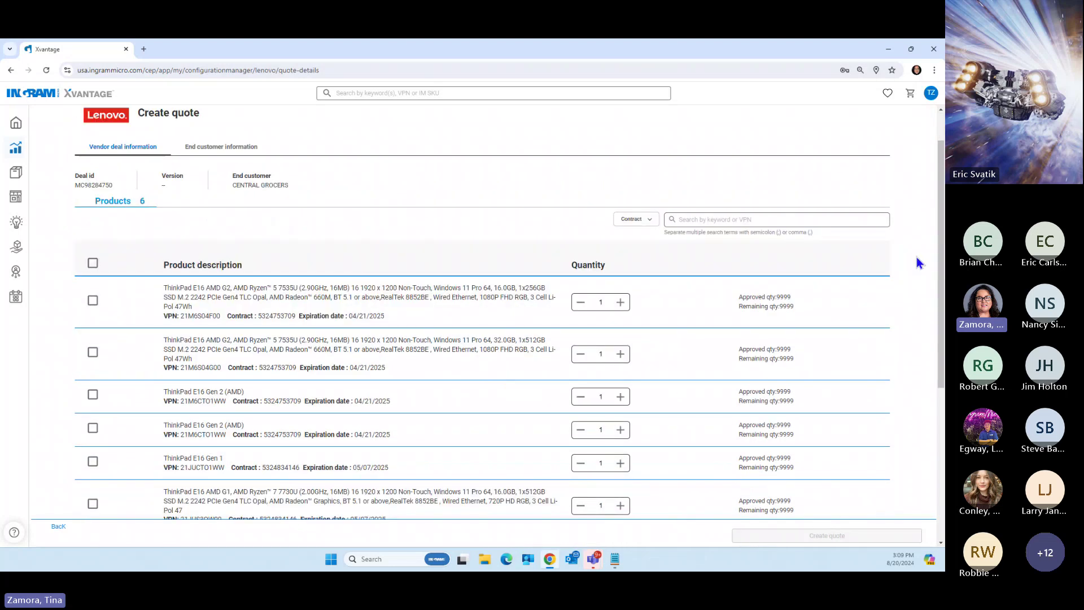
{"action": "scroll", "coordinate": [916, 260], "scroll_direction": "down", "scroll_amount": 1}
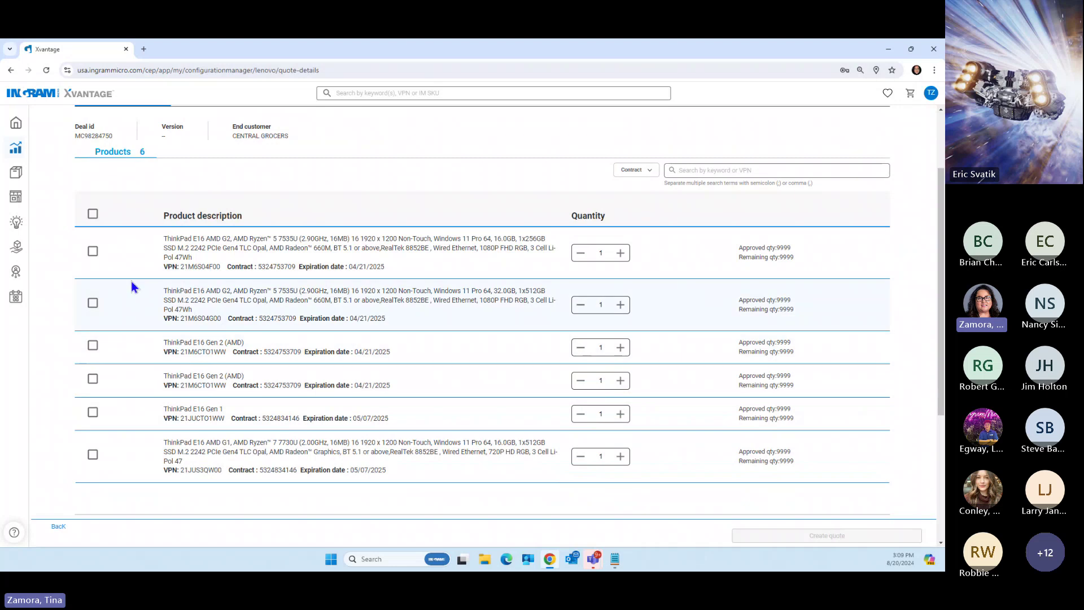
{"action": "left_click", "coordinate": [93, 254]}
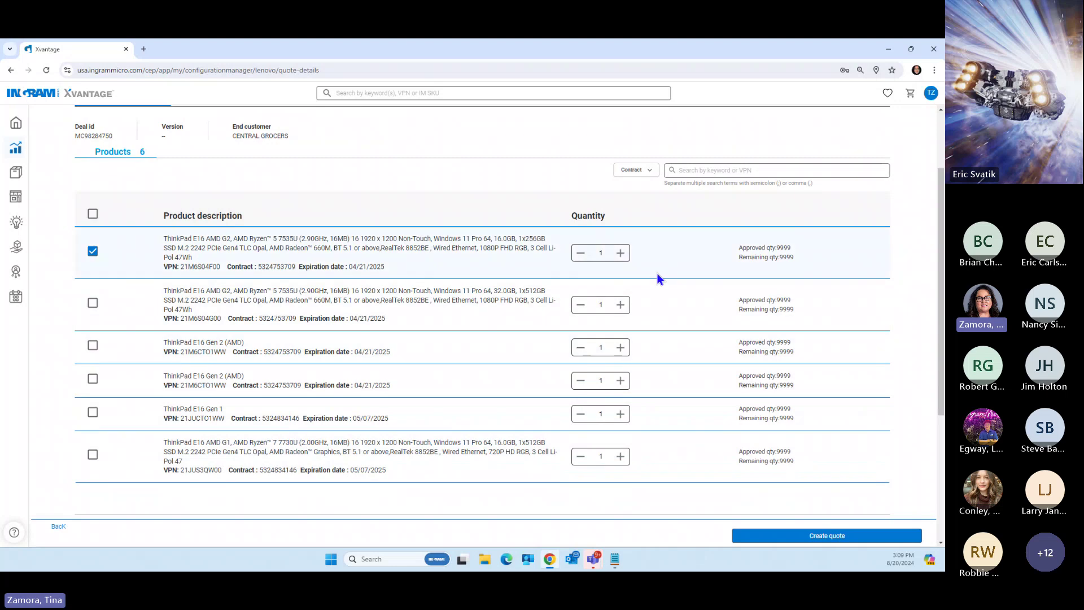
{"action": "left_click", "coordinate": [620, 253]}
{"action": "left_click", "coordinate": [811, 537]}
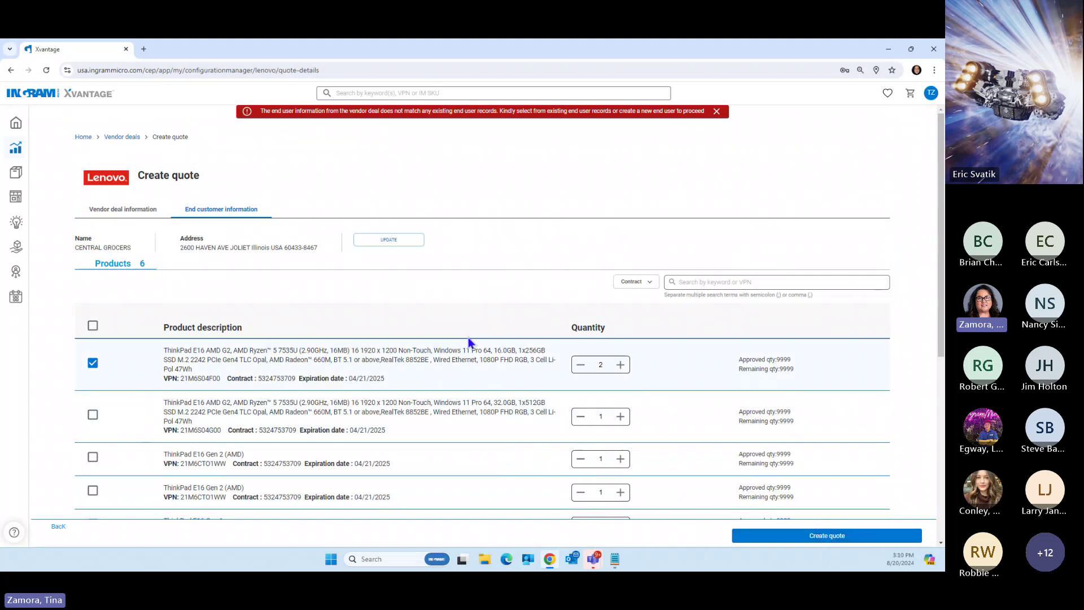
Replace the quote's end customer with the existing CENTRAL GROCERS record
{"action": "left_click", "coordinate": [391, 240]}
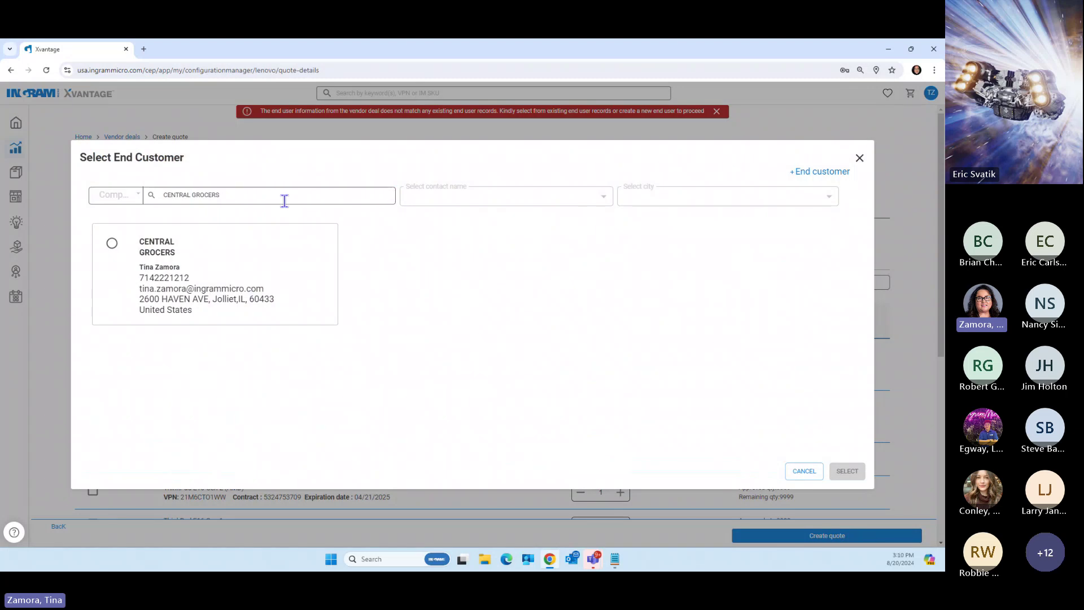
{"action": "left_click", "coordinate": [112, 244]}
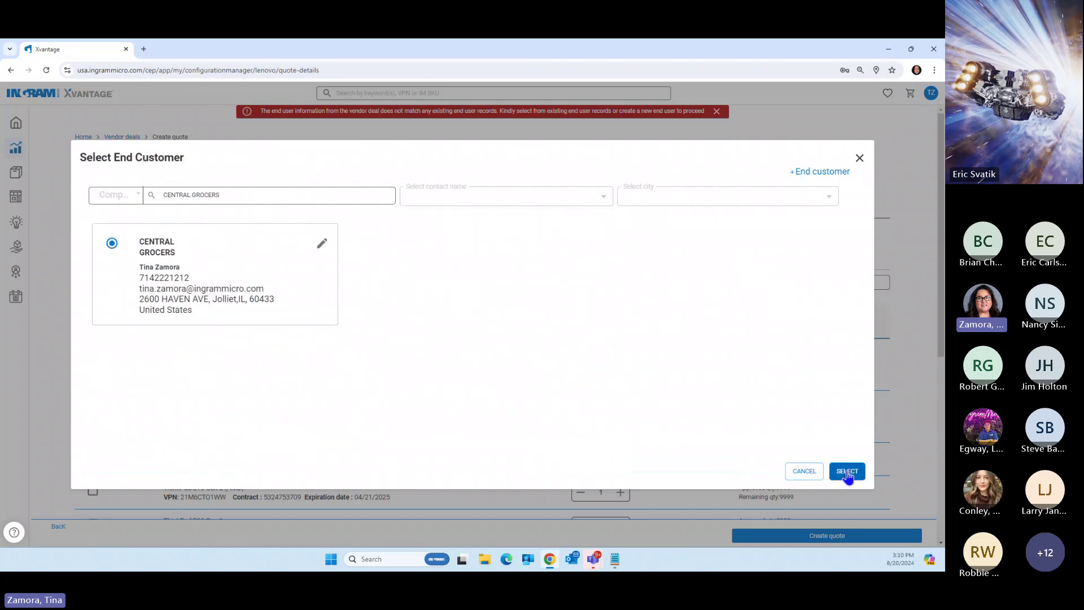
{"action": "left_click", "coordinate": [847, 471]}
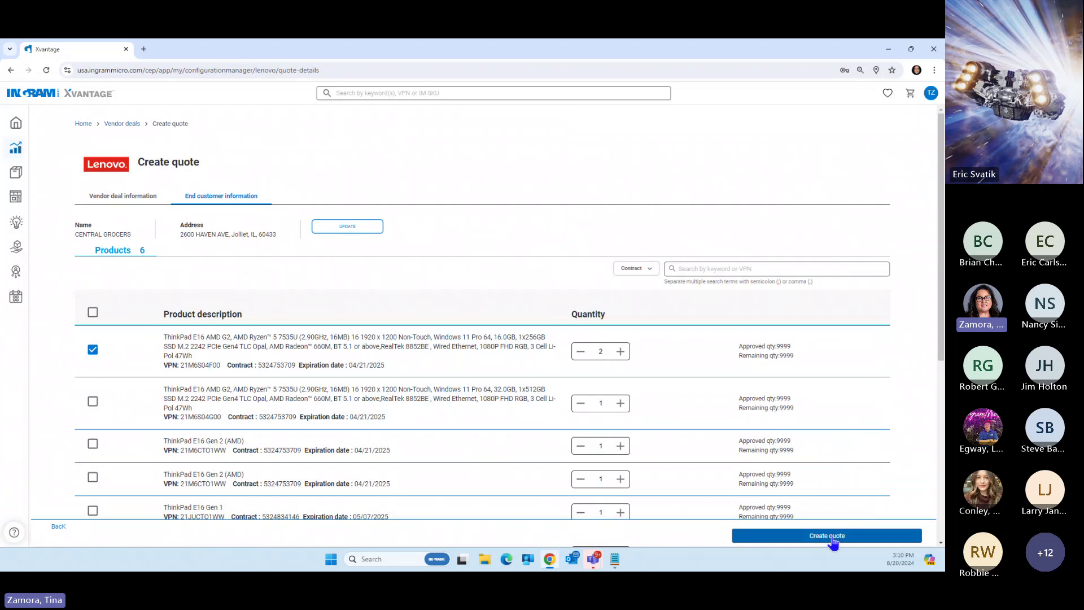
Create the quote and request it at $1,471.00 for two ThinkPad E16 units
{"action": "left_click", "coordinate": [833, 539]}
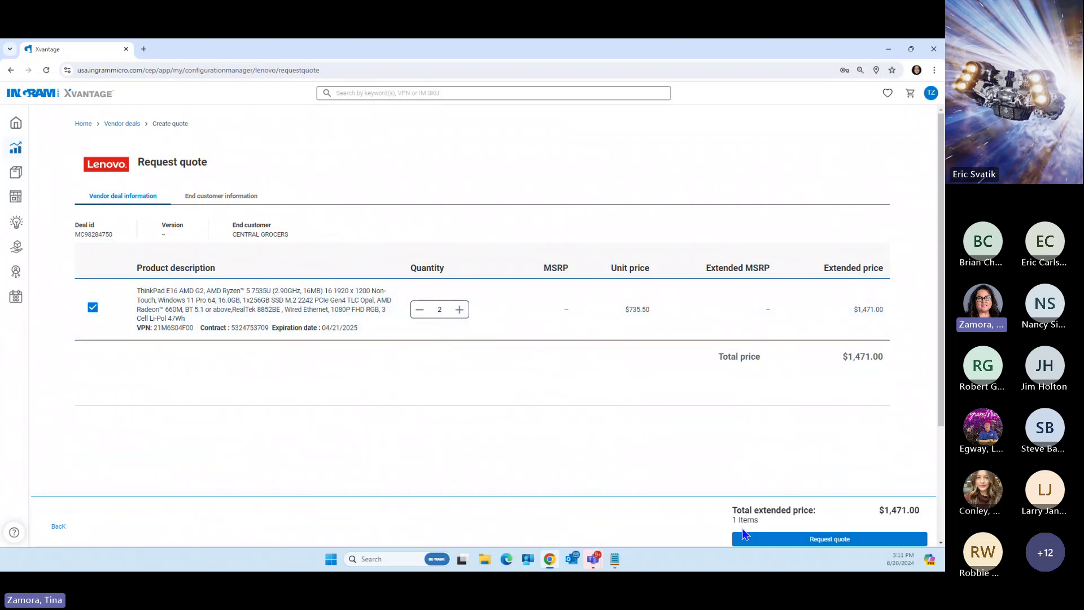
{"action": "left_click", "coordinate": [831, 540]}
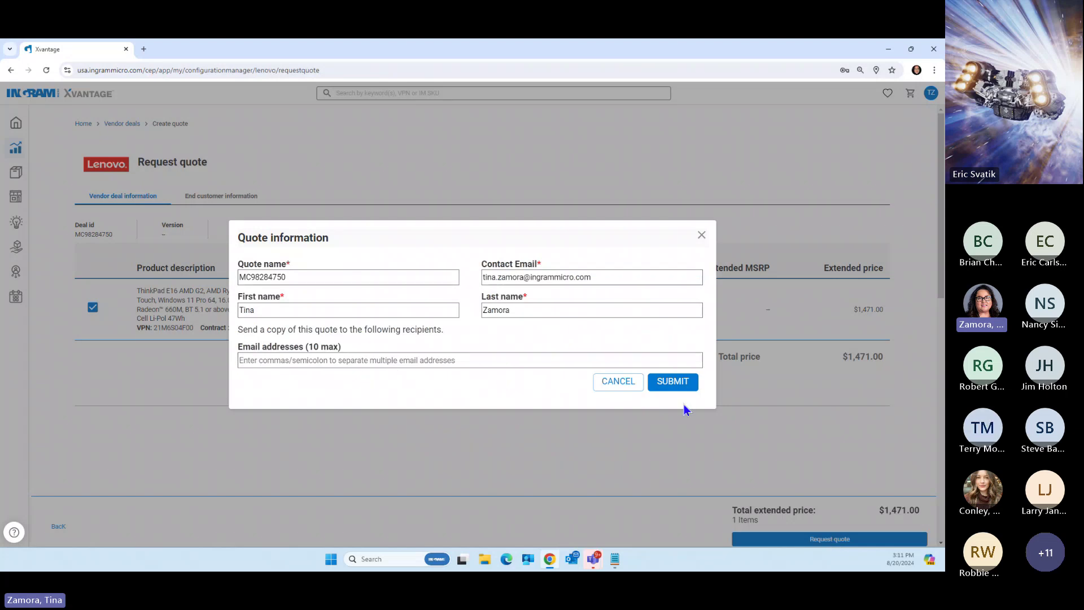
Submit the MC98284750 quote information, then go to the full quotes list
{"action": "left_click", "coordinate": [673, 382]}
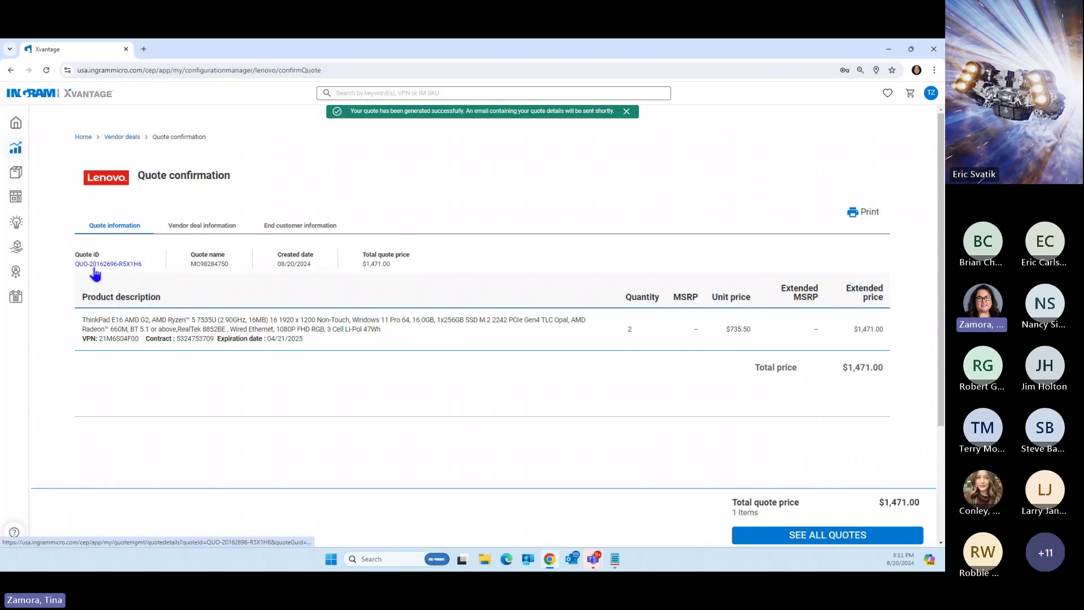
{"action": "left_click", "coordinate": [832, 537]}
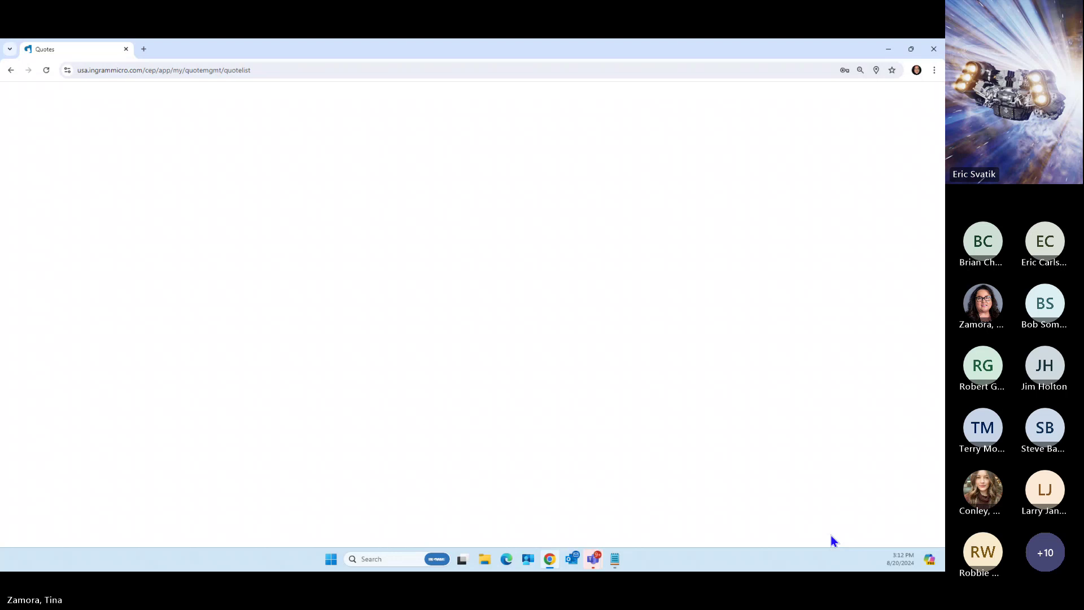
Reload the quotes list and open quote MC98284750 from the top row
{"action": "left_click", "coordinate": [46, 72]}
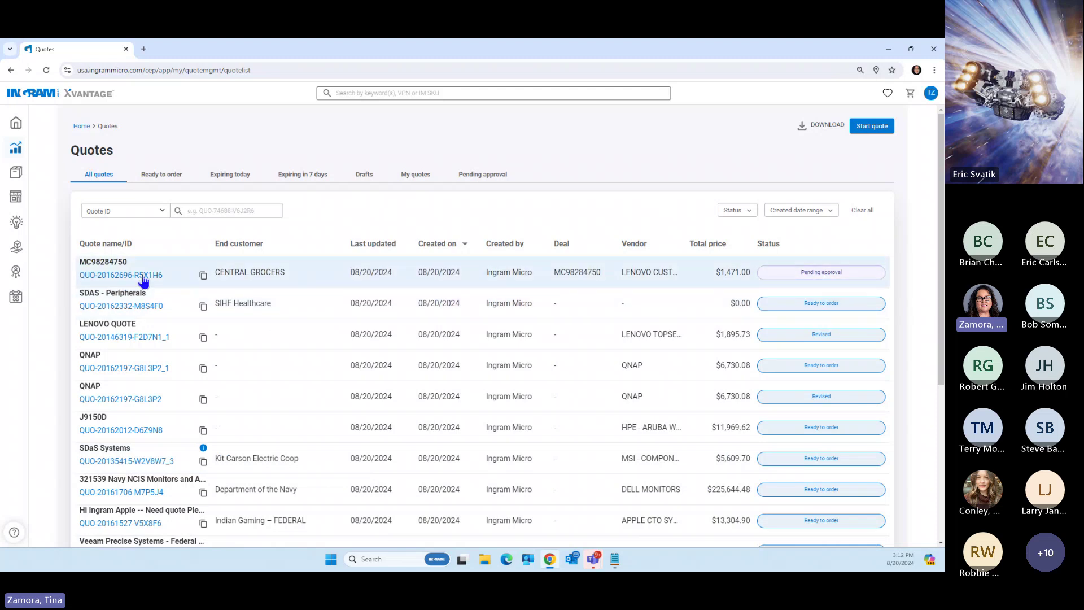
{"action": "left_click", "coordinate": [114, 276]}
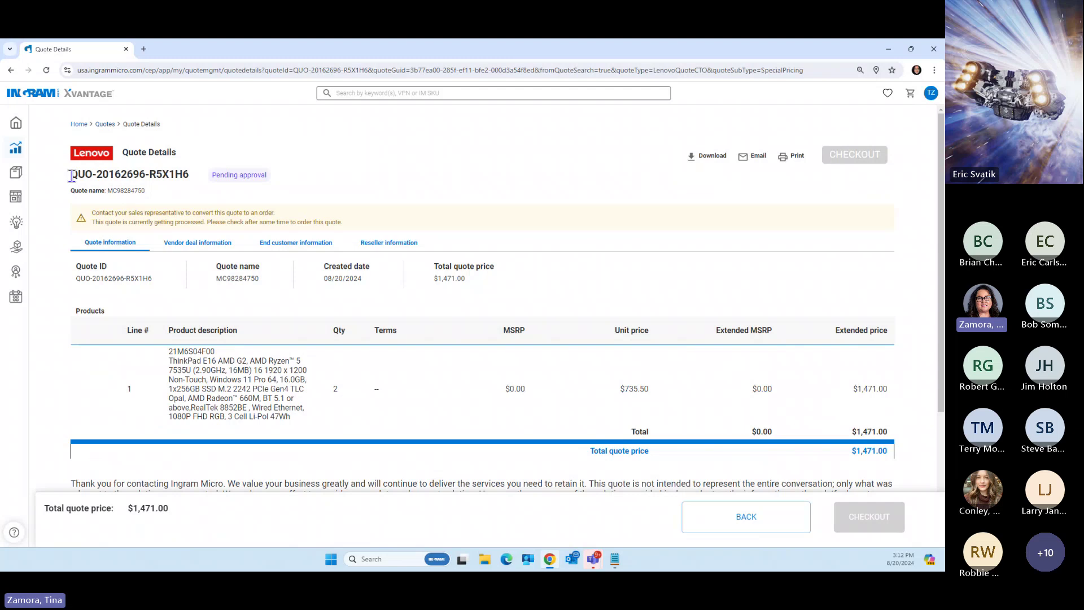
Highlight and deselect the quote ID in the heading, then return to Home
{"action": "left_click_drag", "start_coordinate": [71, 177], "coordinate": [184, 175]}
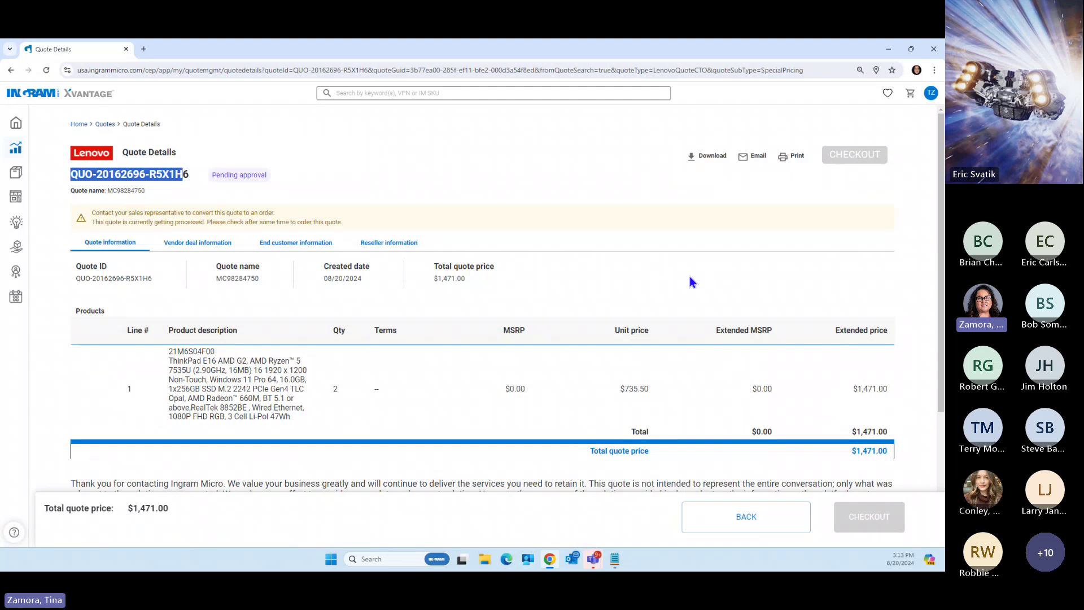
{"action": "scroll", "coordinate": [898, 286], "scroll_direction": "down", "scroll_amount": 1}
{"action": "scroll", "coordinate": [900, 285], "scroll_direction": "up", "scroll_amount": 1}
{"action": "left_click", "coordinate": [567, 205]}
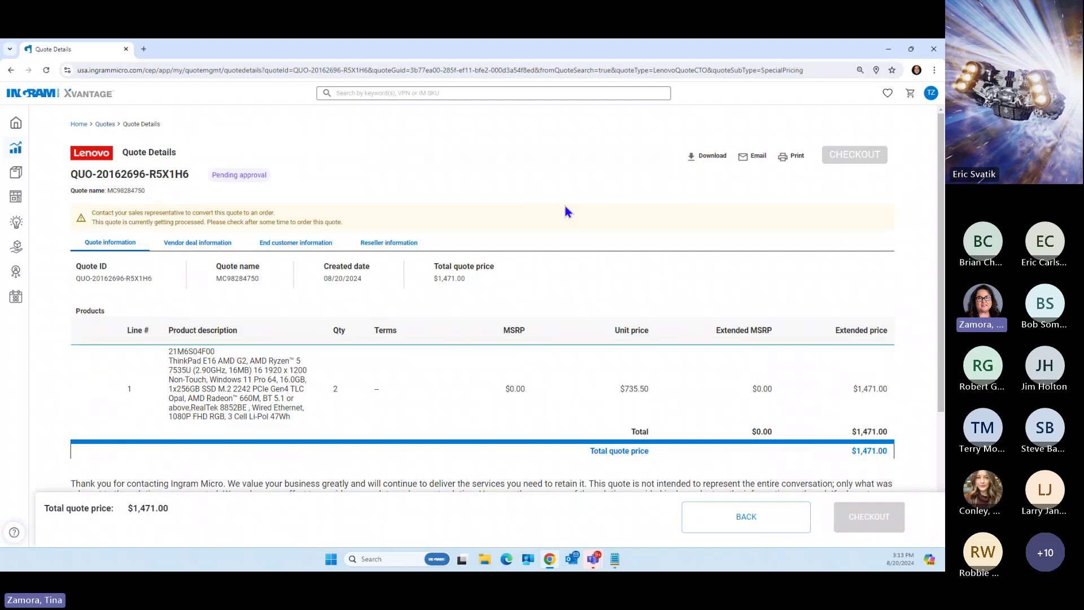
{"action": "left_click", "coordinate": [14, 125]}
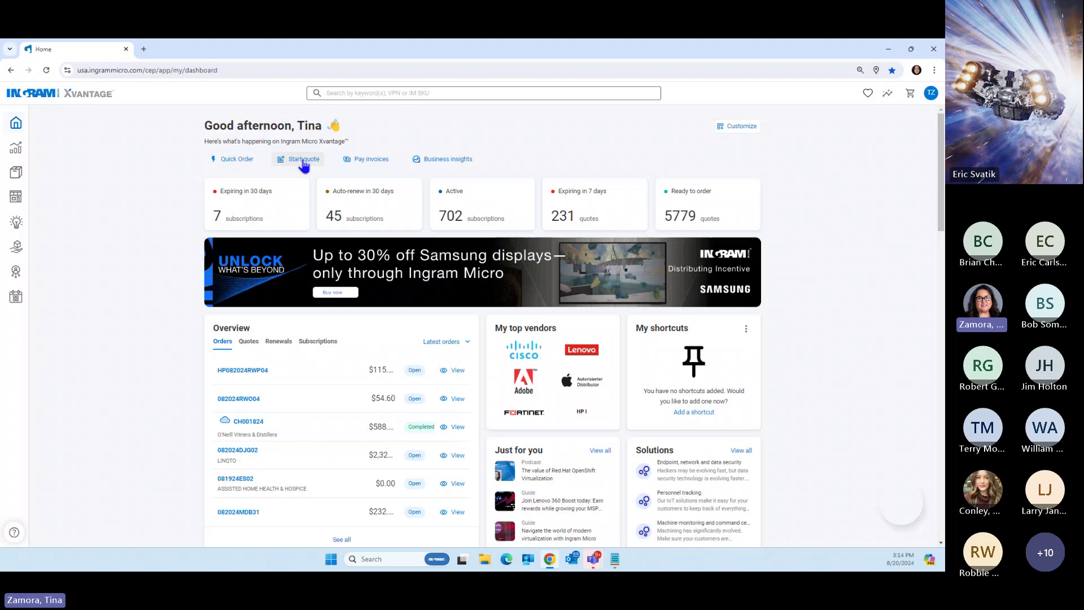
Open the Start quote dialog, close it, and reopen it from the dashboard
{"action": "left_click", "coordinate": [304, 161]}
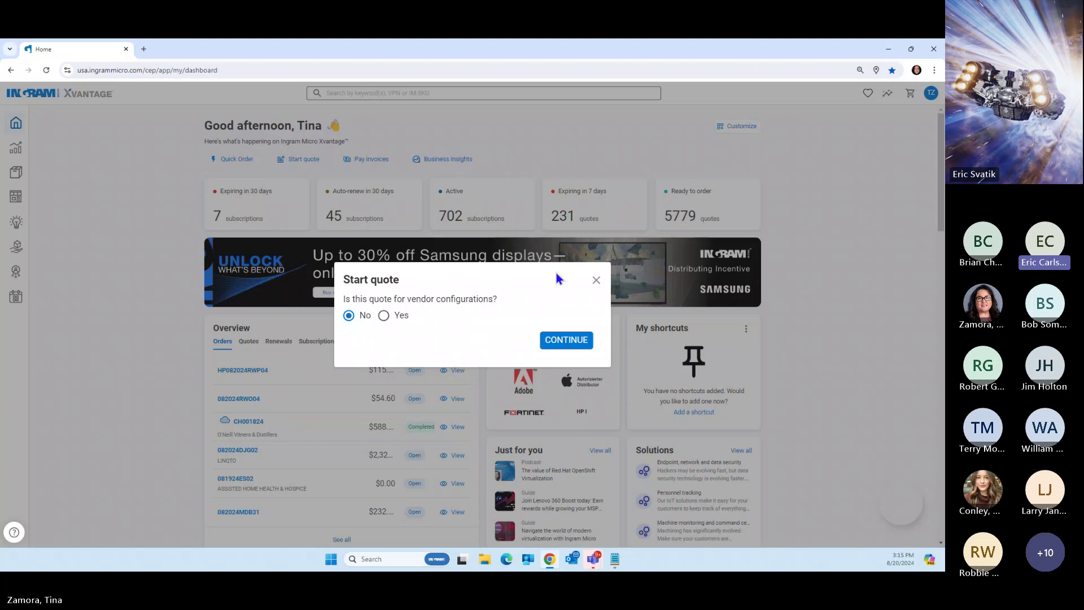
{"action": "left_click", "coordinate": [597, 280]}
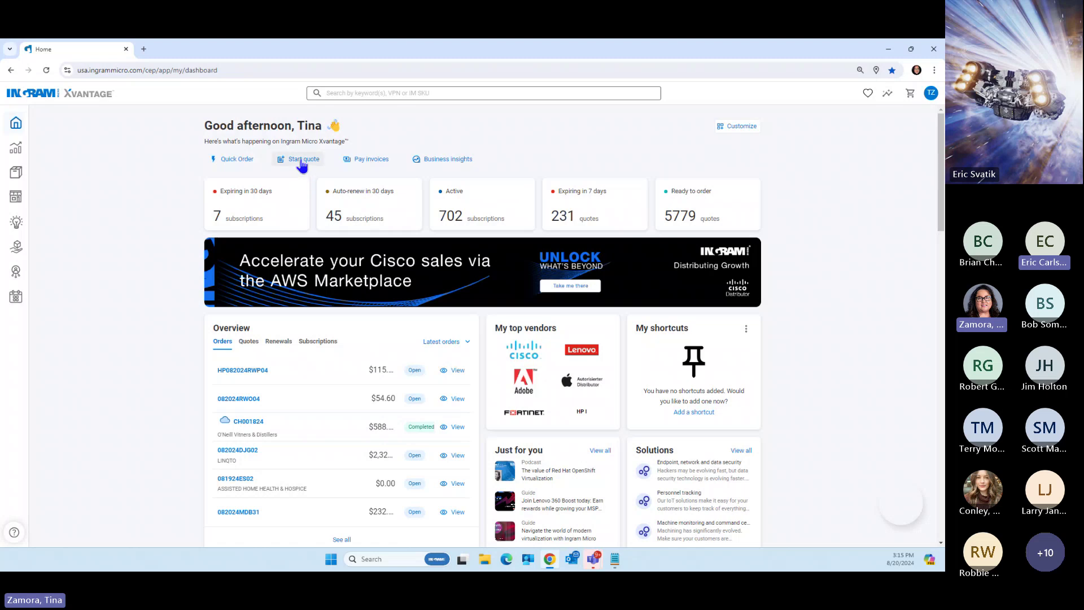
{"action": "left_click", "coordinate": [302, 162]}
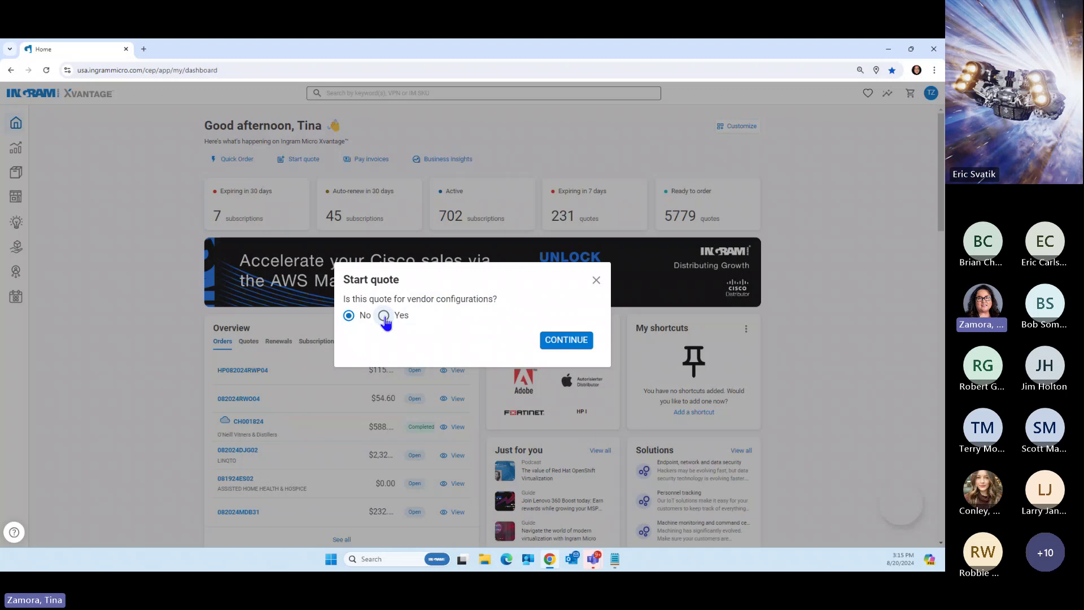
Start a vendor-configuration quote with Lenovo as the vendor to reach its vendor deals
{"action": "left_click", "coordinate": [384, 316]}
{"action": "left_click", "coordinate": [416, 332]}
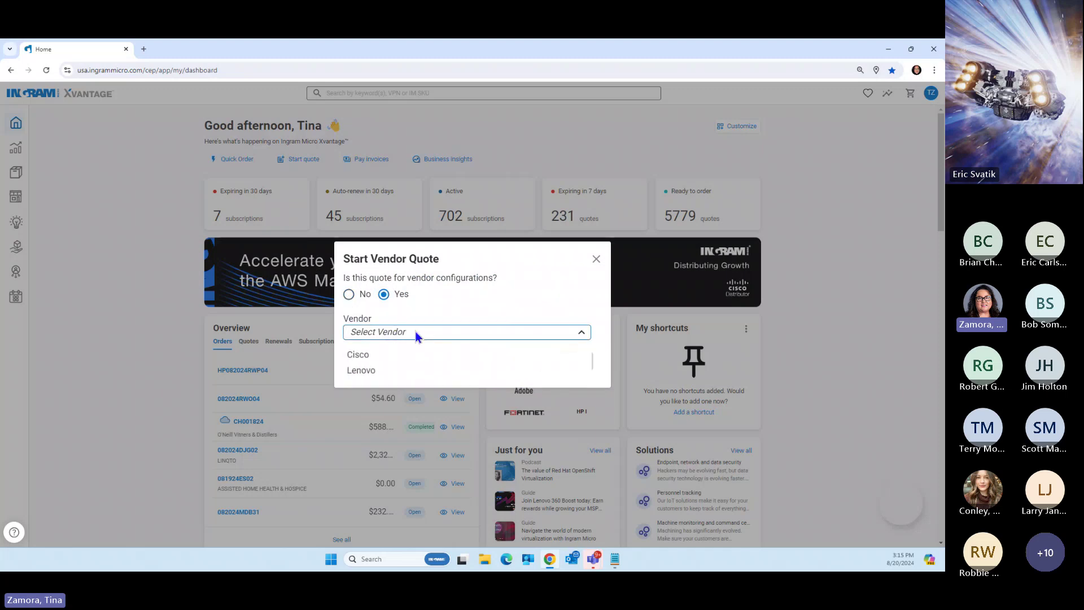
{"action": "left_click", "coordinate": [361, 371]}
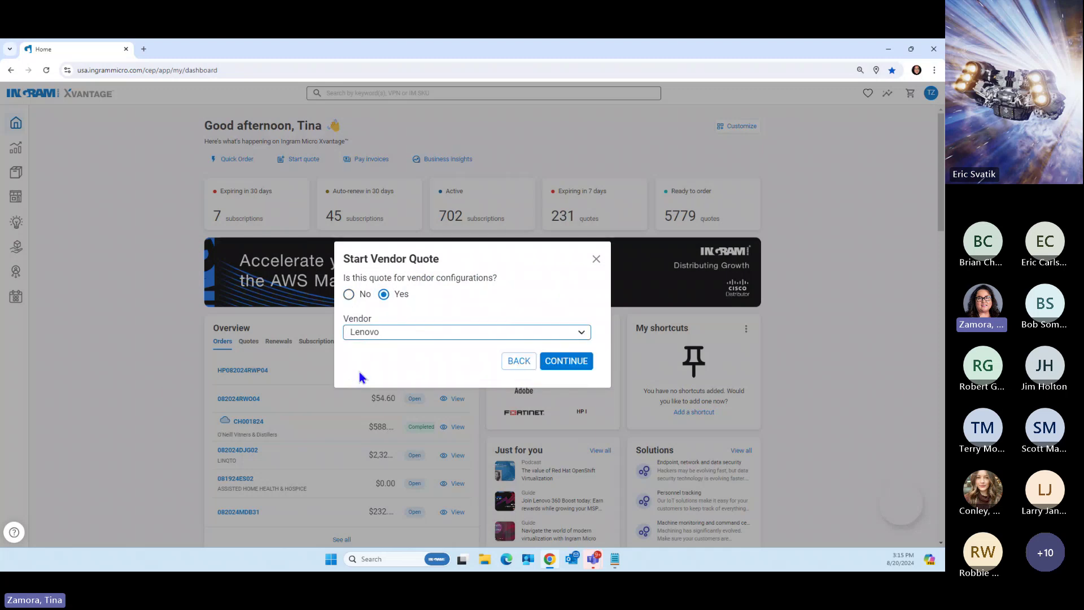
{"action": "left_click", "coordinate": [545, 367]}
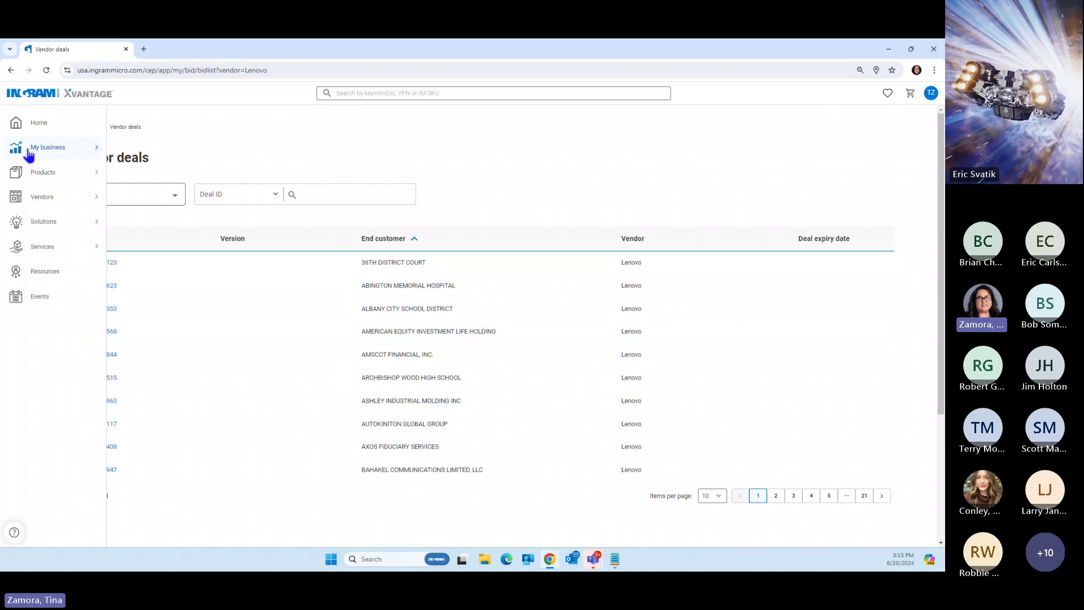
Back on Vendor deals, keep the Lenovo vendor filter and activate the Deal ID search box
{"action": "left_click", "coordinate": [22, 149]}
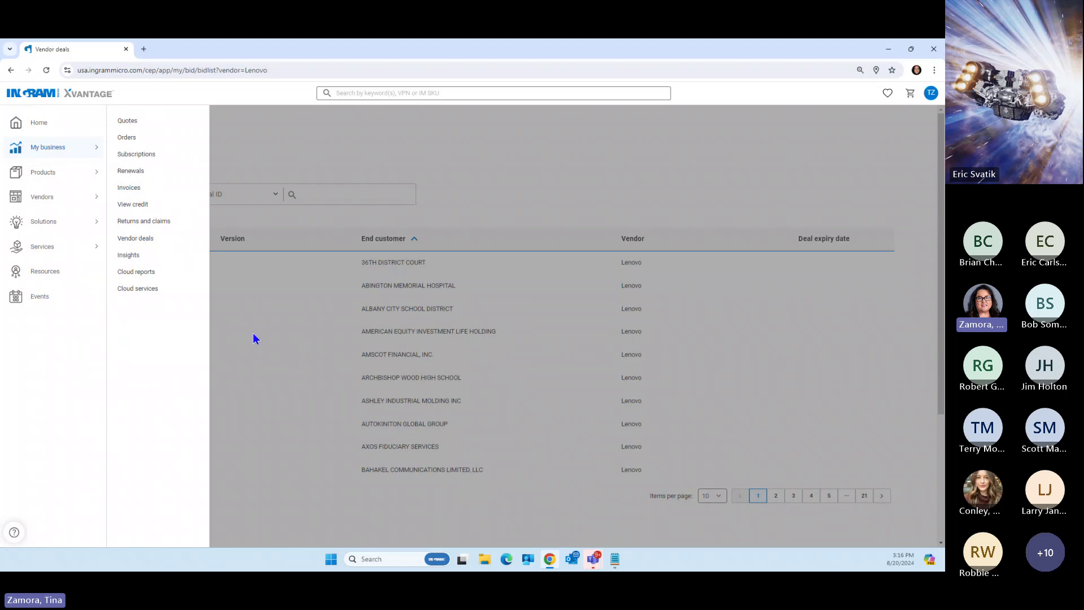
{"action": "left_click", "coordinate": [253, 336]}
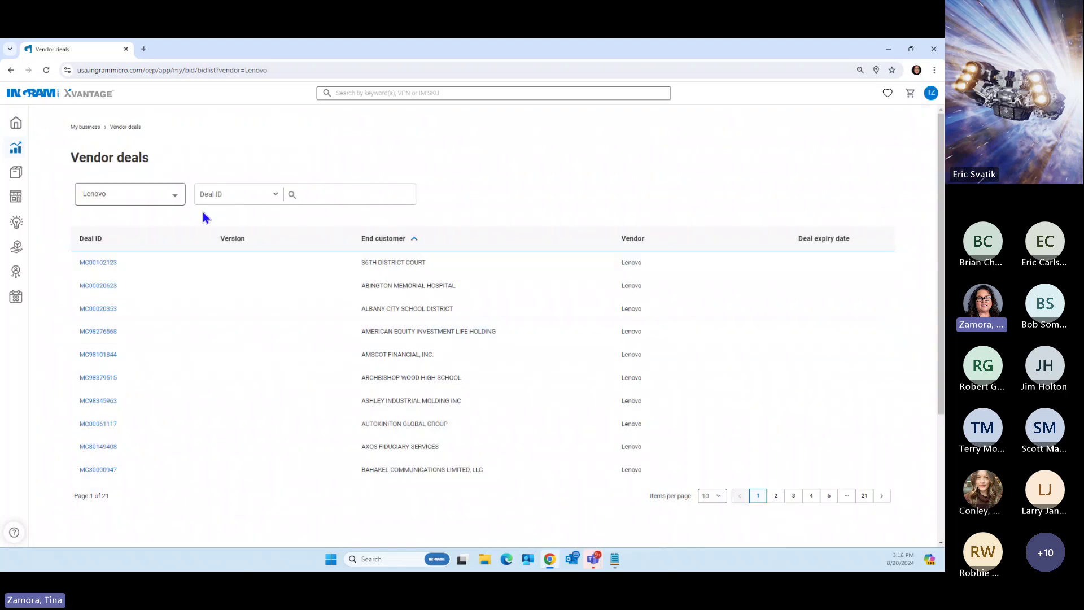
{"action": "left_click", "coordinate": [176, 199]}
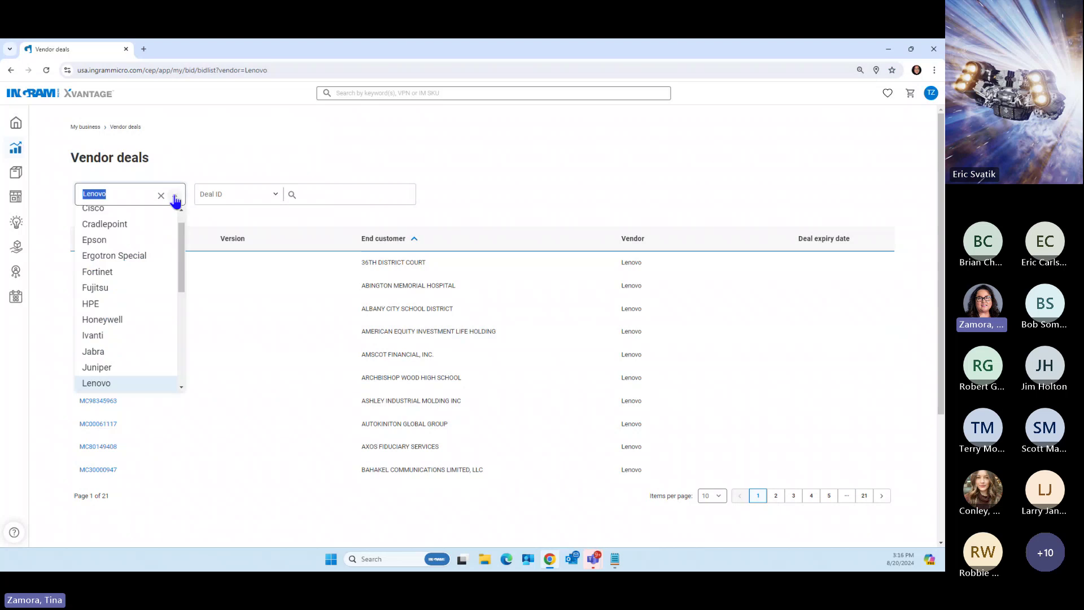
{"action": "left_click", "coordinate": [263, 219]}
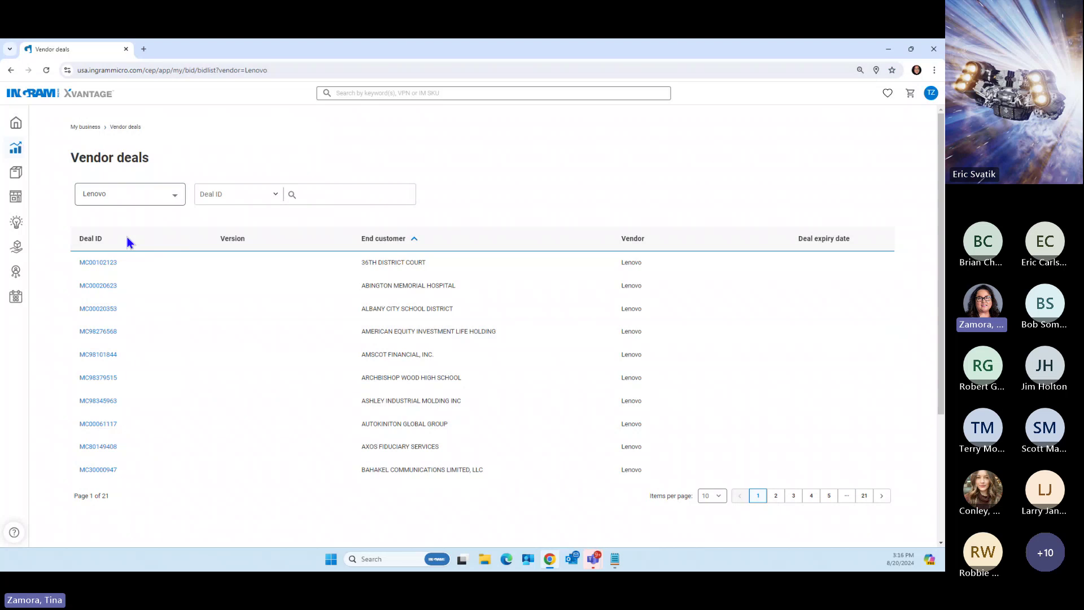
{"action": "left_click", "coordinate": [308, 194]}
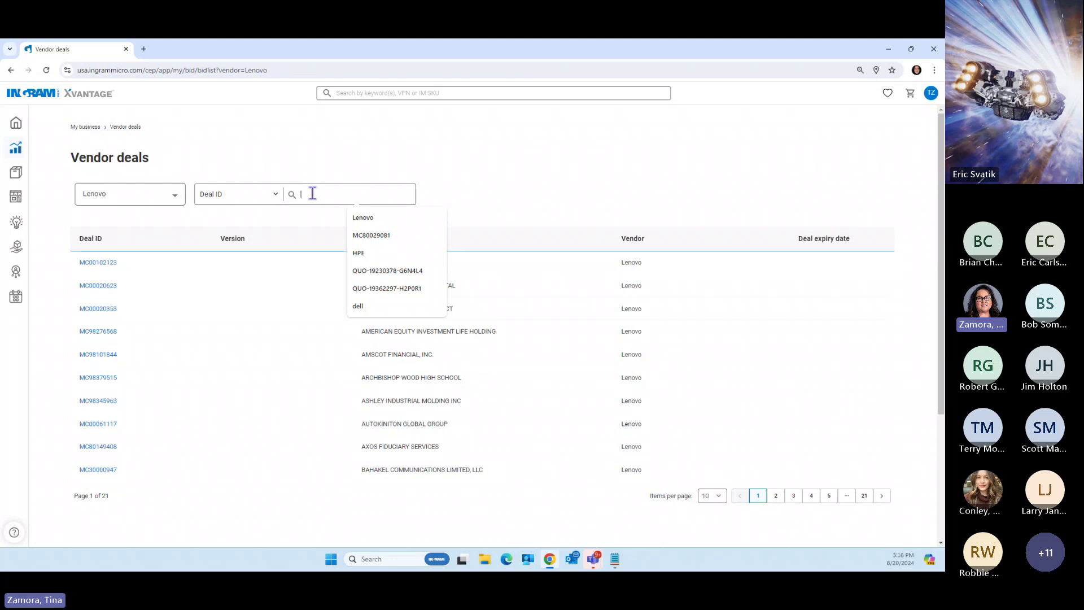
Search the Lenovo deals by End customer for 'central grocers', leaving deal MC98284750
{"action": "type", "text": "central"}
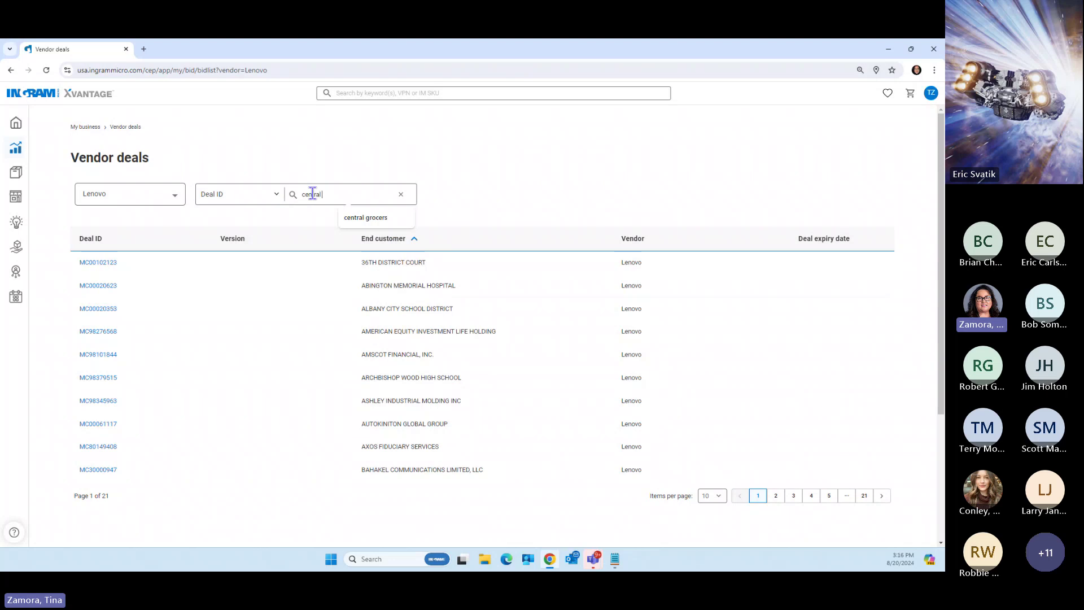
{"action": "type", "text": " grocers"}
{"action": "key", "text": "Return"}
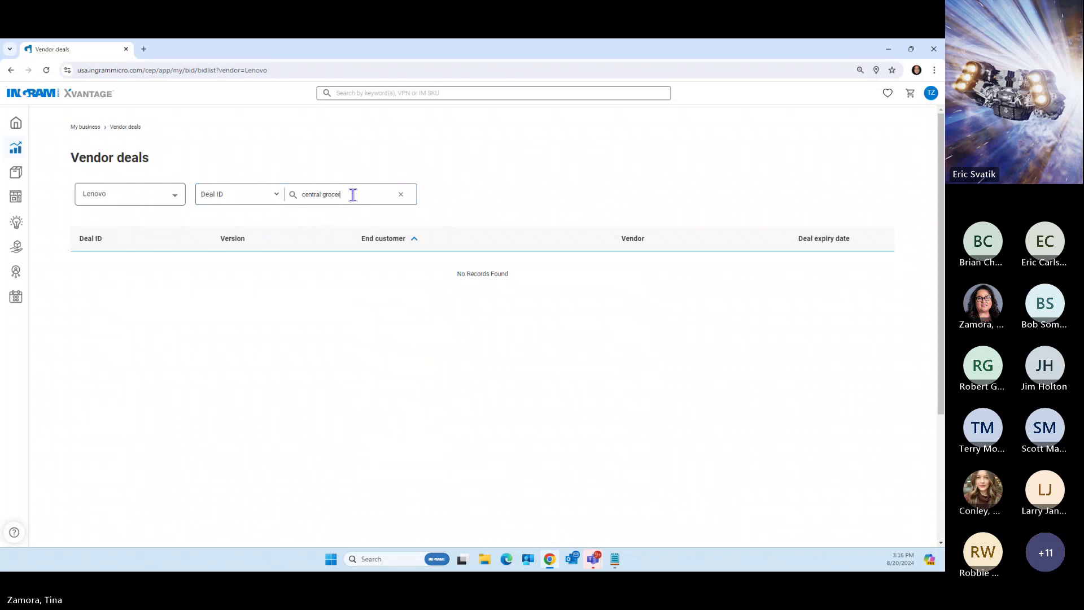
{"action": "key", "text": "BackSpace"}
{"action": "key", "text": "BackSpace"}
{"action": "type", "text": "ers"}
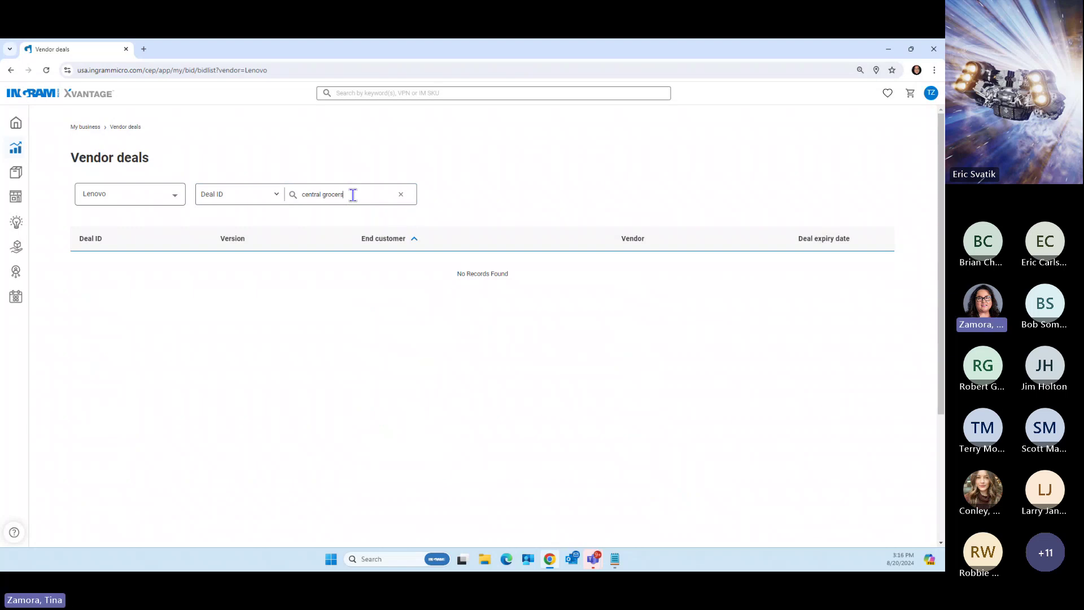
{"action": "left_click", "coordinate": [266, 197]}
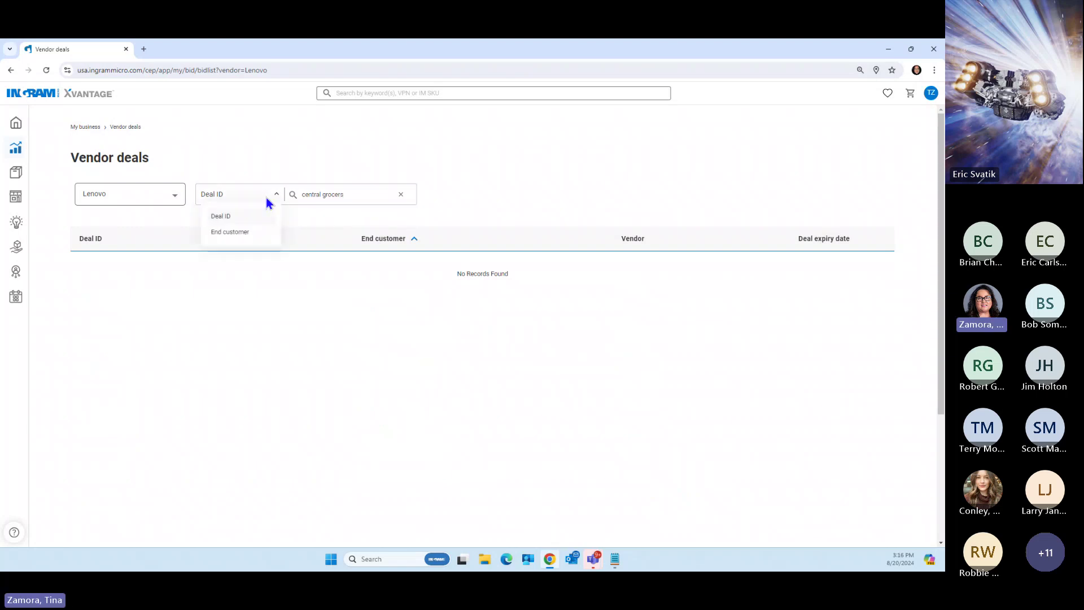
{"action": "left_click", "coordinate": [230, 232]}
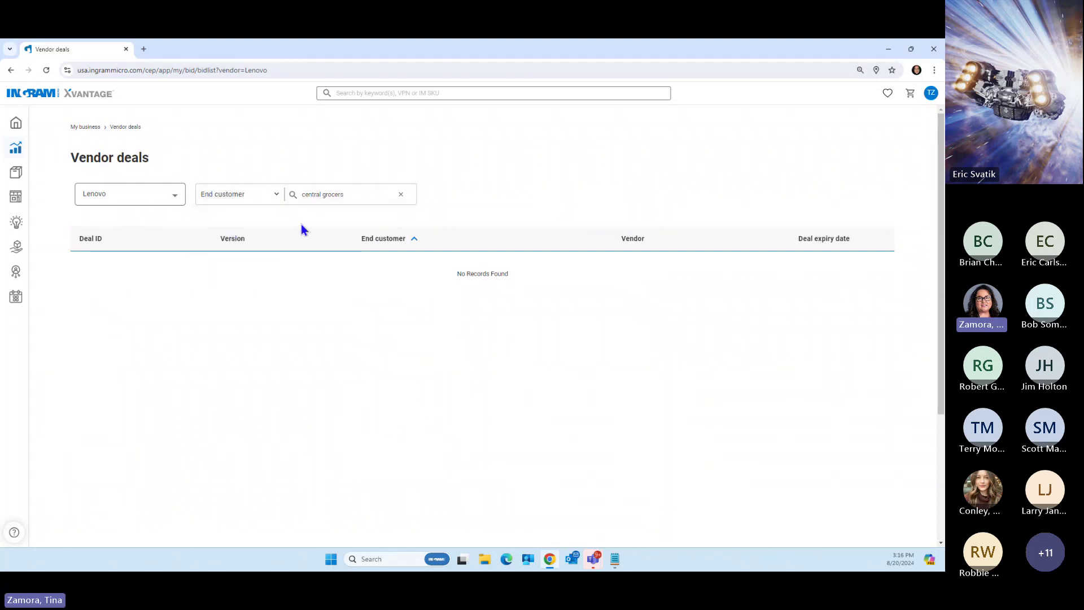
{"action": "left_click", "coordinate": [348, 192]}
{"action": "key", "text": "Return"}
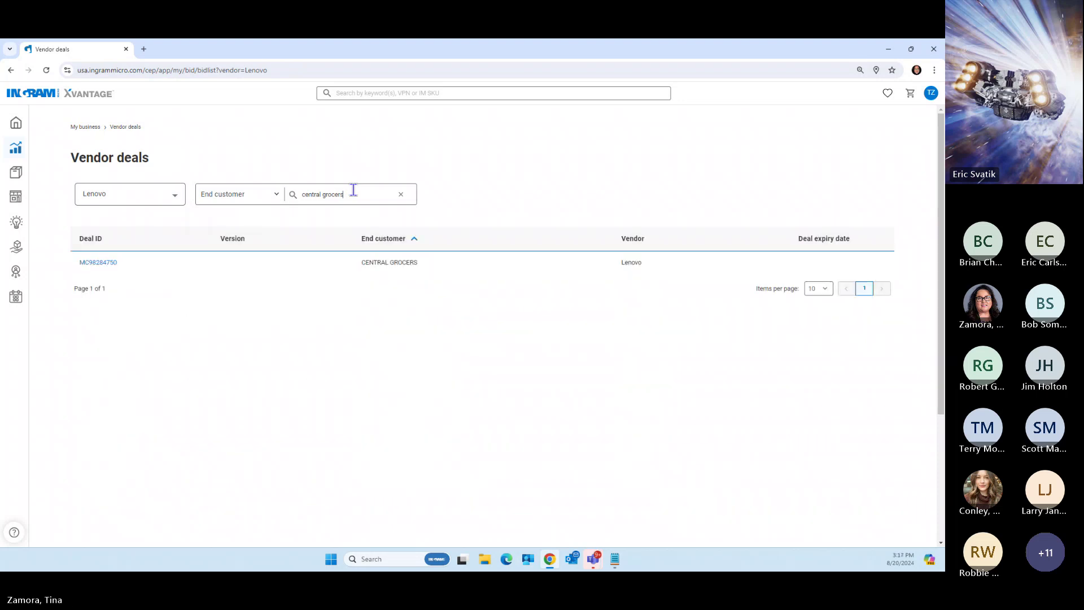
Open deal MC98284750 and create a quote from its Standard Products
{"action": "left_click", "coordinate": [99, 264]}
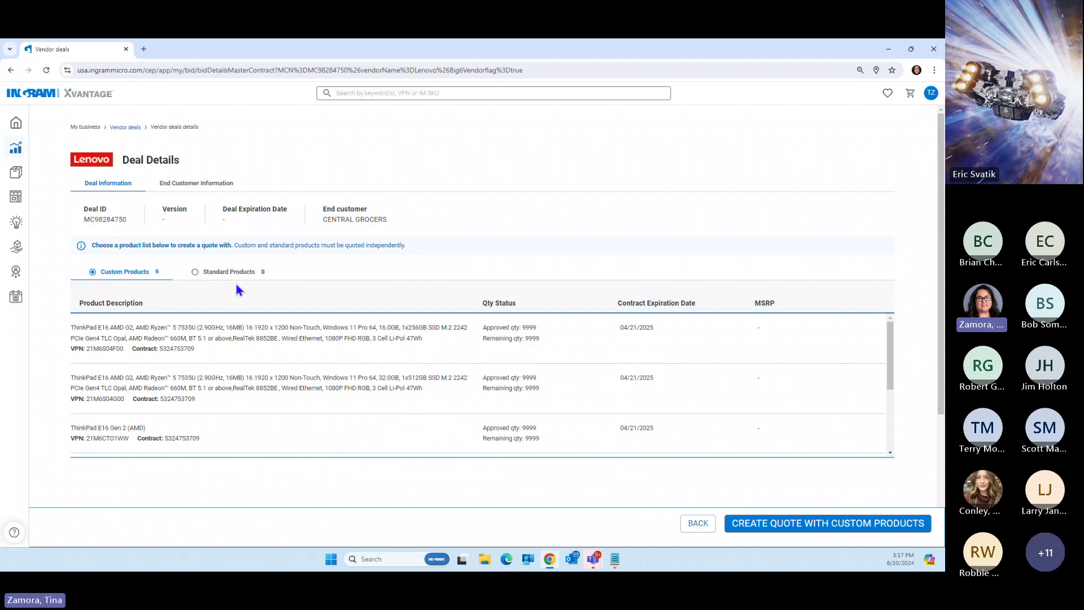
{"action": "left_click", "coordinate": [195, 272]}
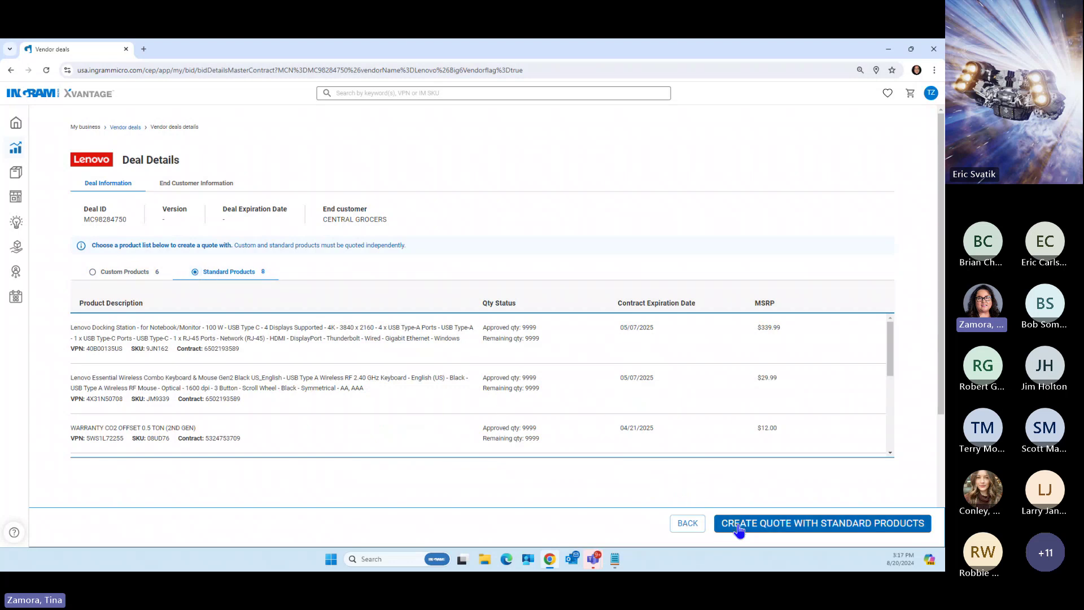
{"action": "left_click", "coordinate": [835, 526]}
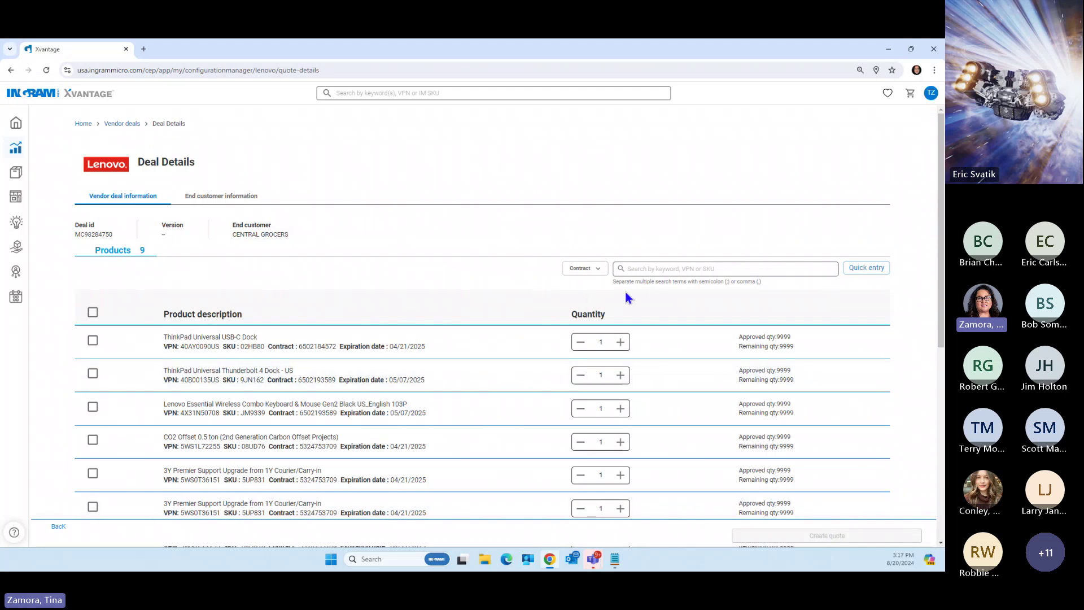
{"action": "scroll", "coordinate": [485, 332], "scroll_direction": "down", "scroll_amount": 1}
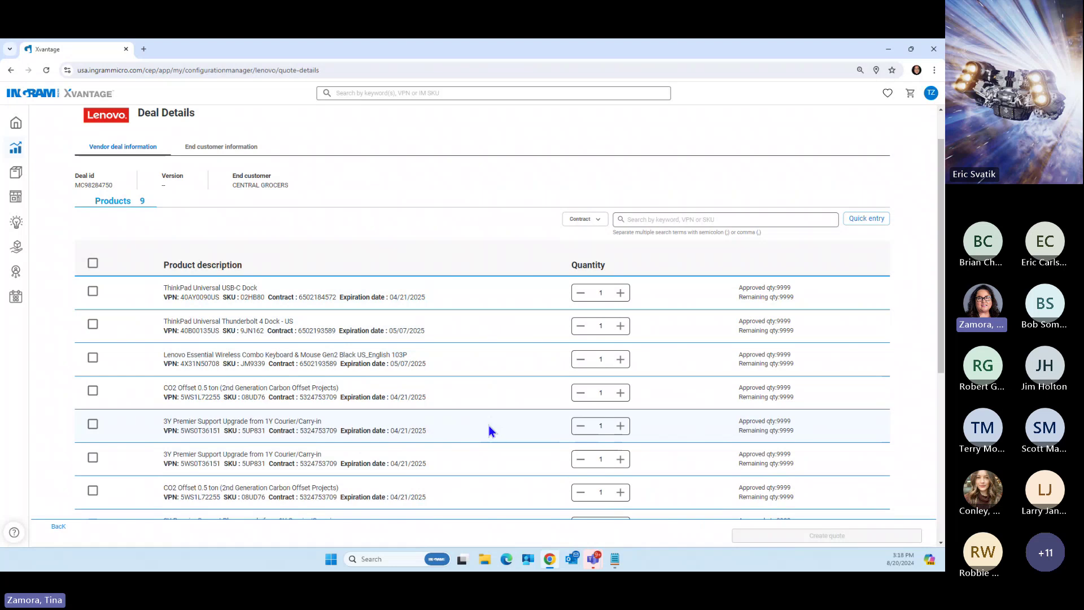
{"action": "left_click", "coordinate": [597, 223]}
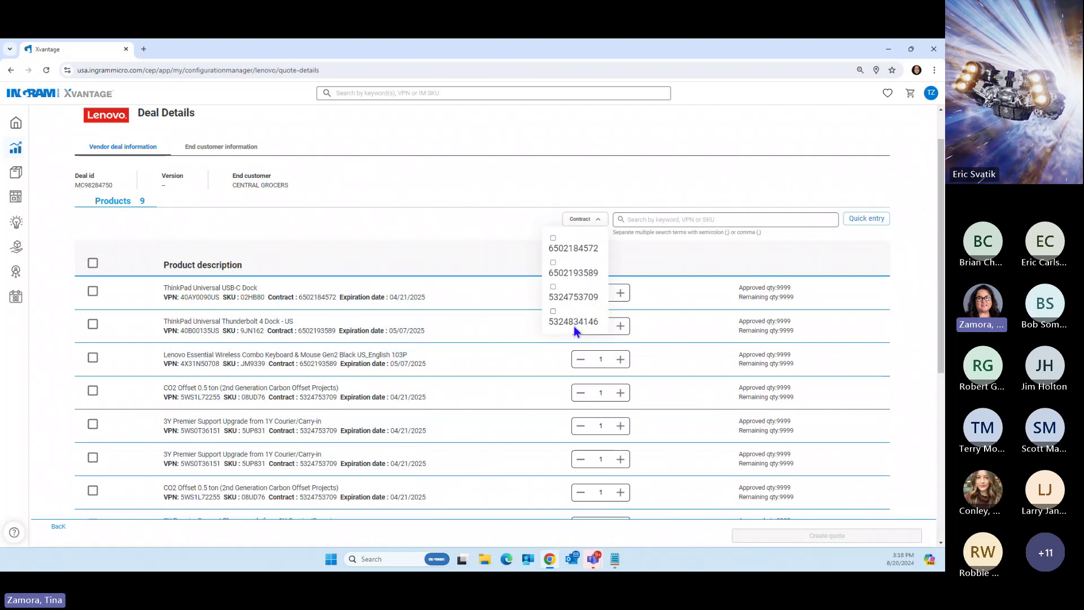
{"action": "left_click", "coordinate": [553, 239]}
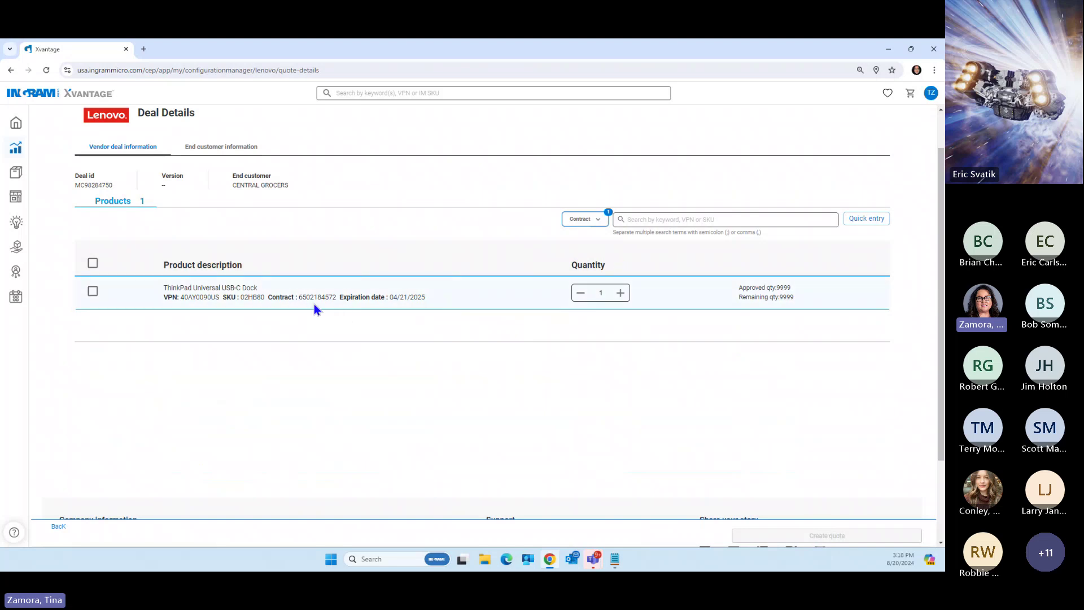
{"action": "left_click", "coordinate": [93, 292]}
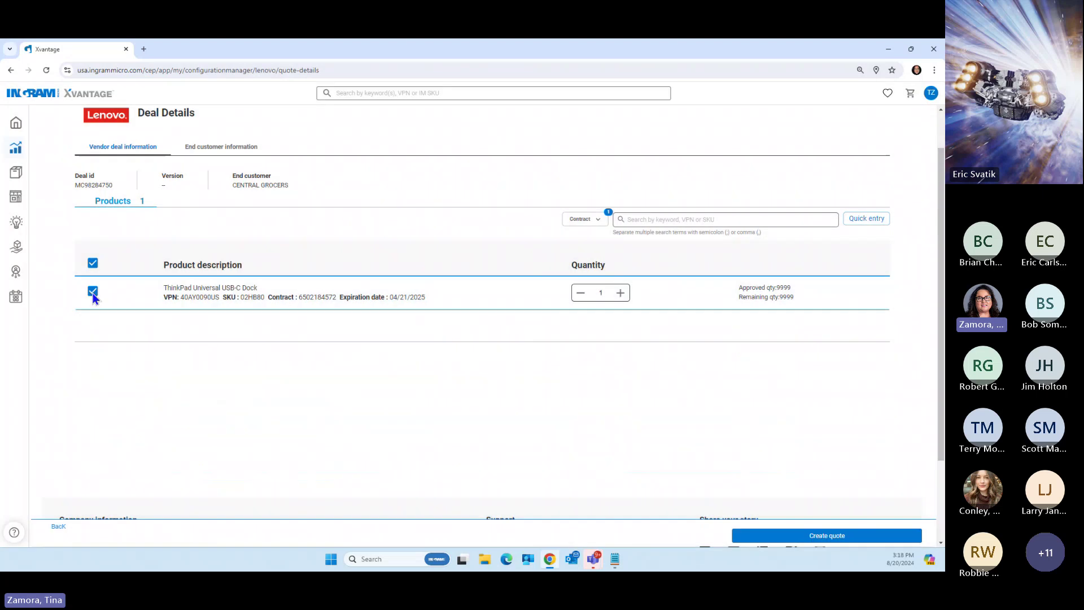
{"action": "left_click", "coordinate": [620, 294]}
{"action": "left_click", "coordinate": [827, 536]}
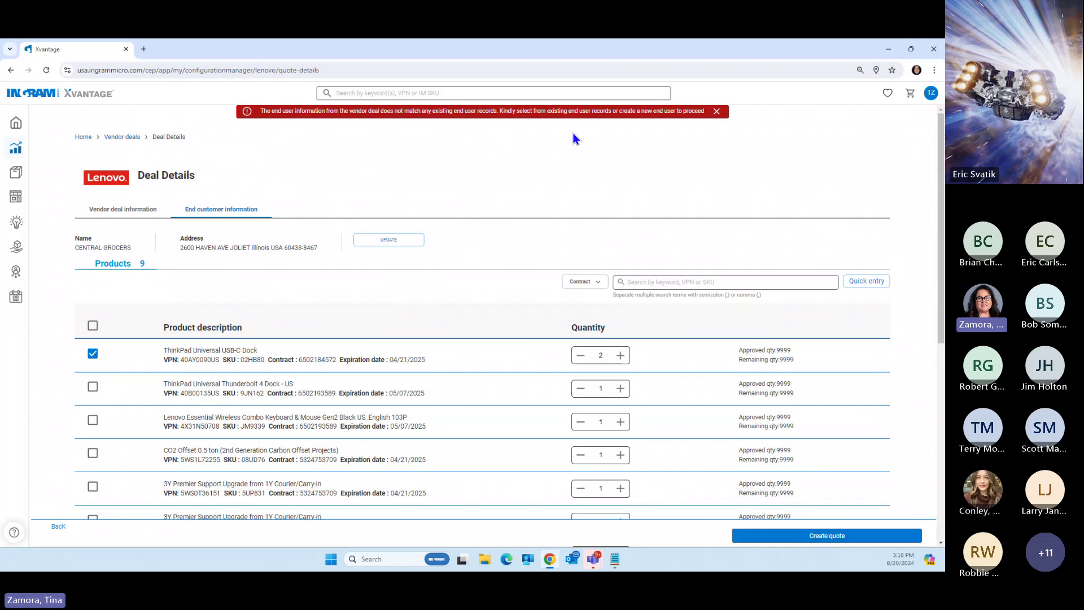
Dismiss the end-customer mismatch warning, pick CENTRAL GROCERS, and retry creating the quote
{"action": "left_click", "coordinate": [716, 112]}
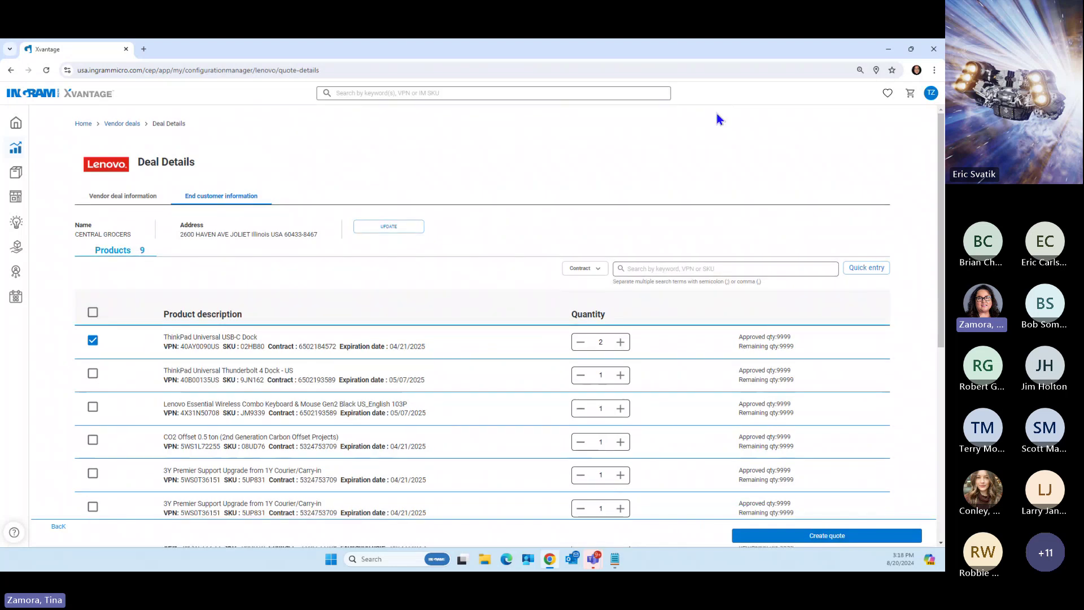
{"action": "left_click", "coordinate": [390, 228]}
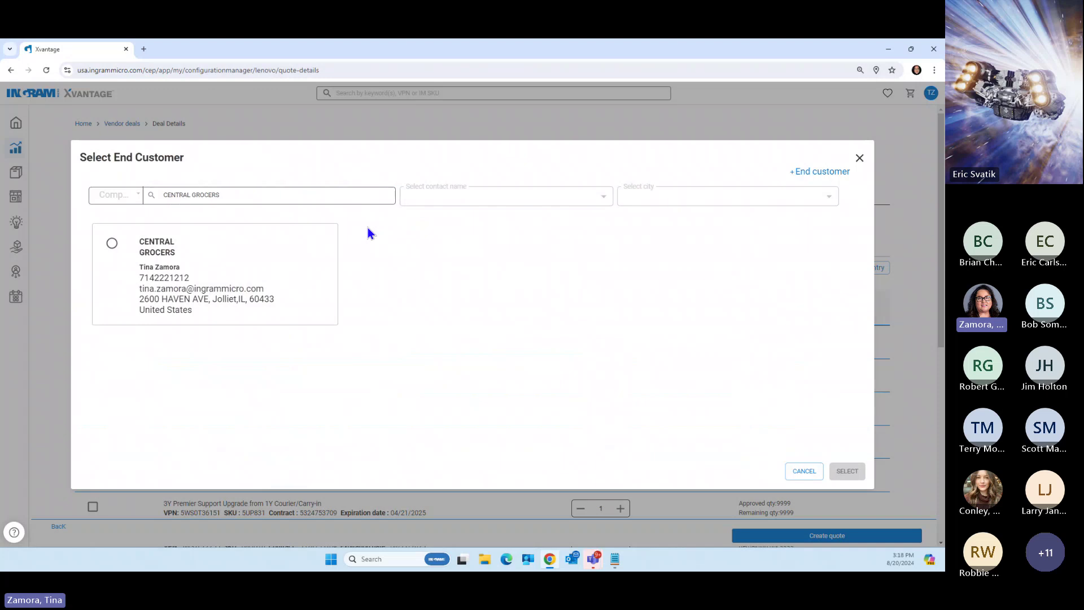
{"action": "left_click", "coordinate": [112, 244]}
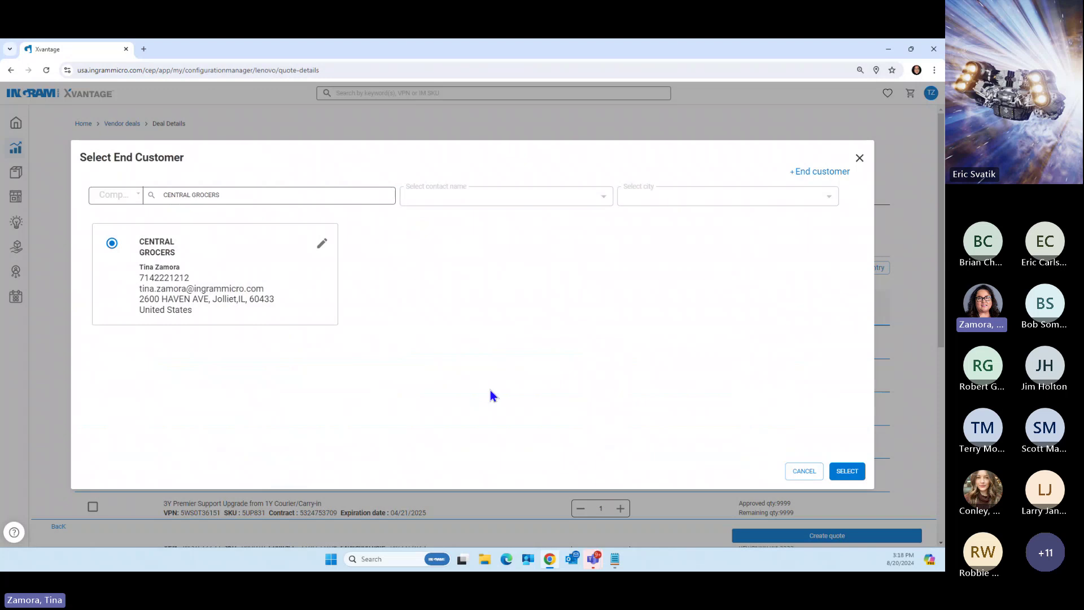
{"action": "left_click", "coordinate": [322, 247]}
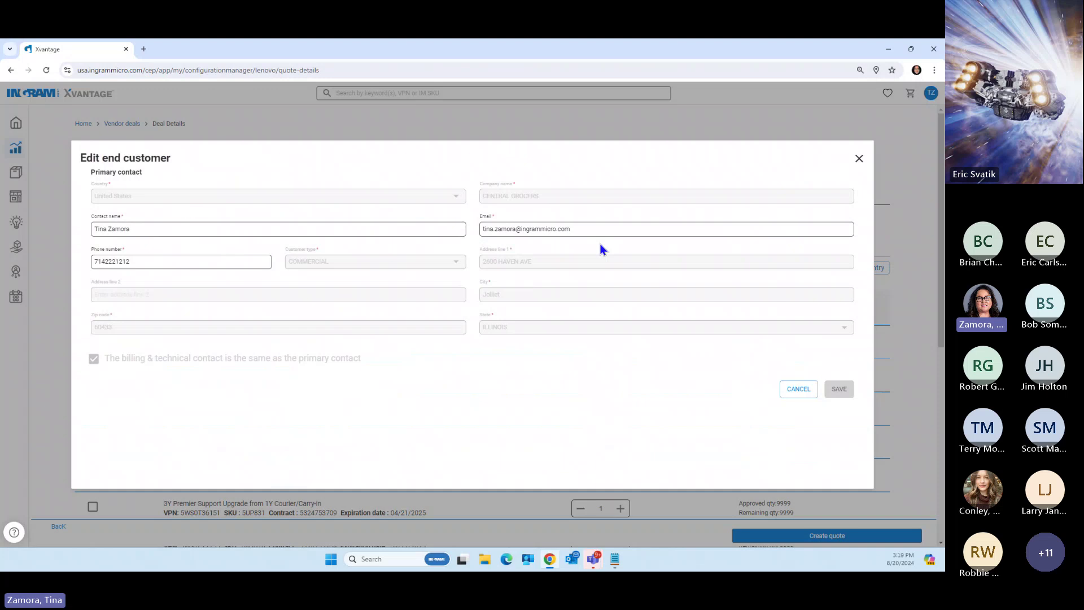
{"action": "left_click", "coordinate": [799, 389]}
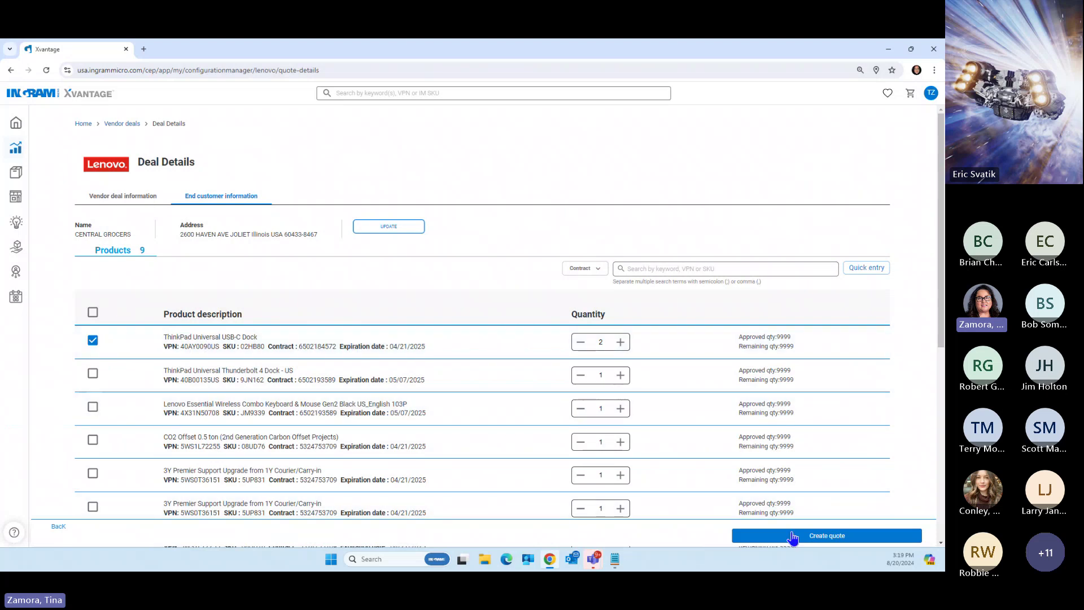
{"action": "left_click", "coordinate": [829, 537]}
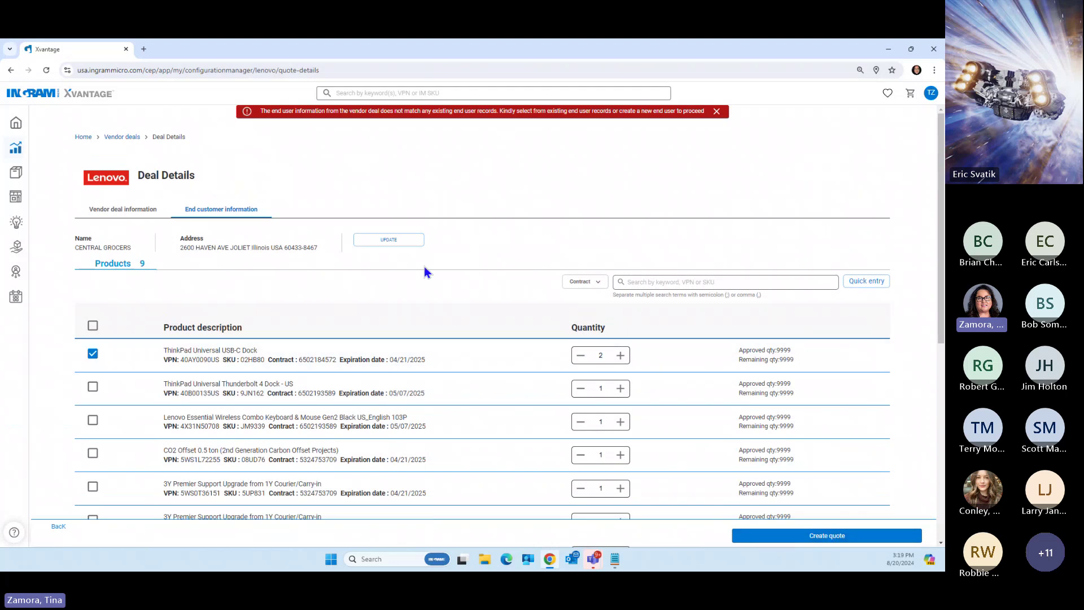
Confirm CENTRAL GROCERS as end customer and create the quote for the two docks
{"action": "left_click", "coordinate": [716, 111]}
{"action": "left_click", "coordinate": [394, 229]}
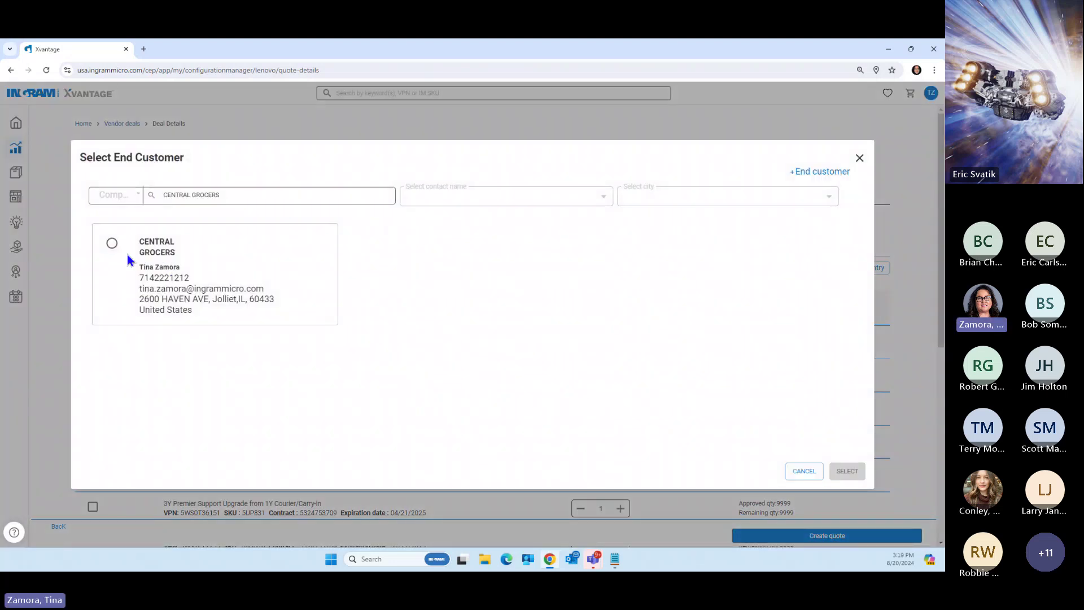
{"action": "left_click", "coordinate": [112, 245]}
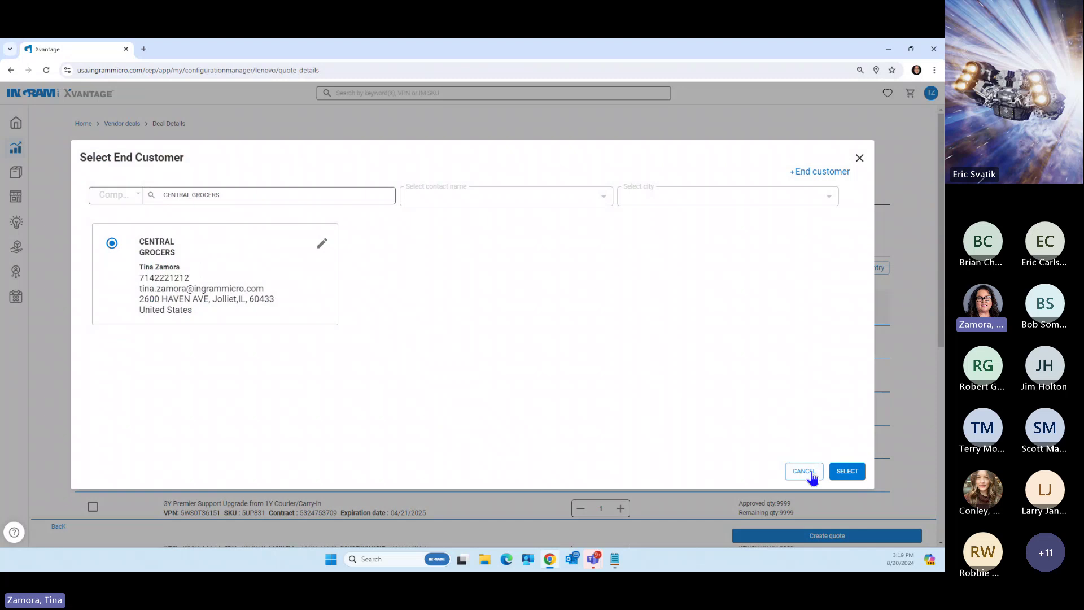
{"action": "left_click", "coordinate": [847, 472]}
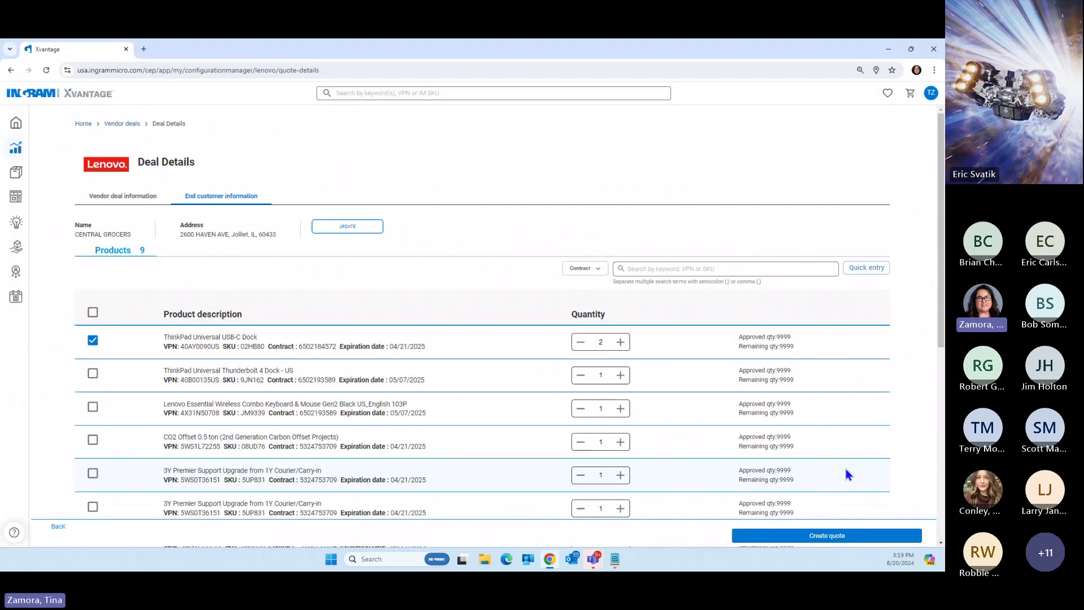
{"action": "left_click", "coordinate": [825, 536]}
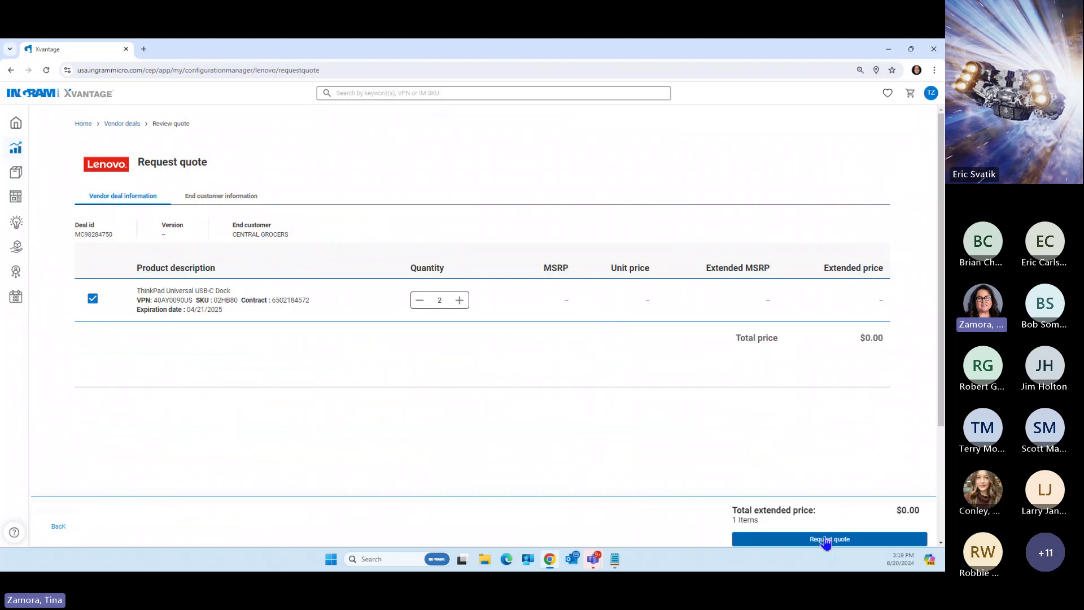
Request the quote for the two USB-C docks and submit the Quote information form
{"action": "left_click", "coordinate": [829, 540]}
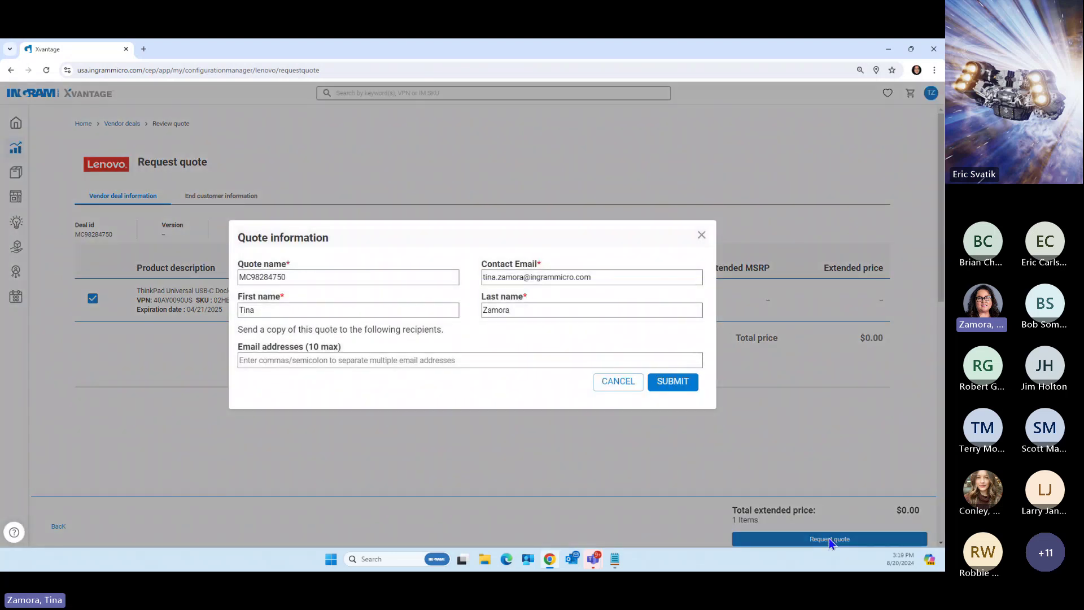
{"action": "left_click", "coordinate": [673, 388]}
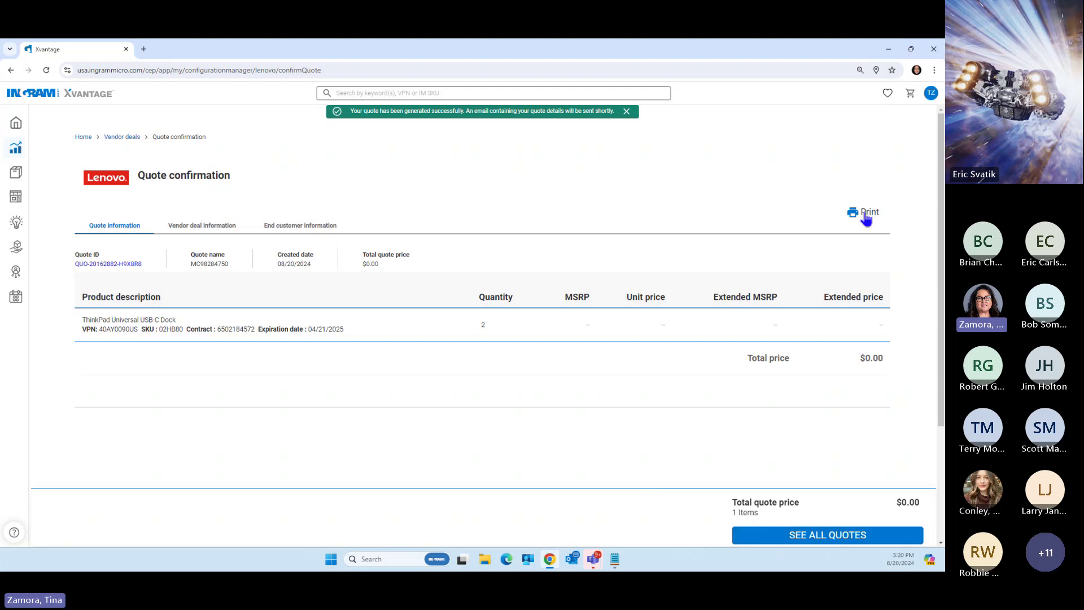
Open the new dock quote's details from the top of the full Quotes list
{"action": "left_click", "coordinate": [835, 536]}
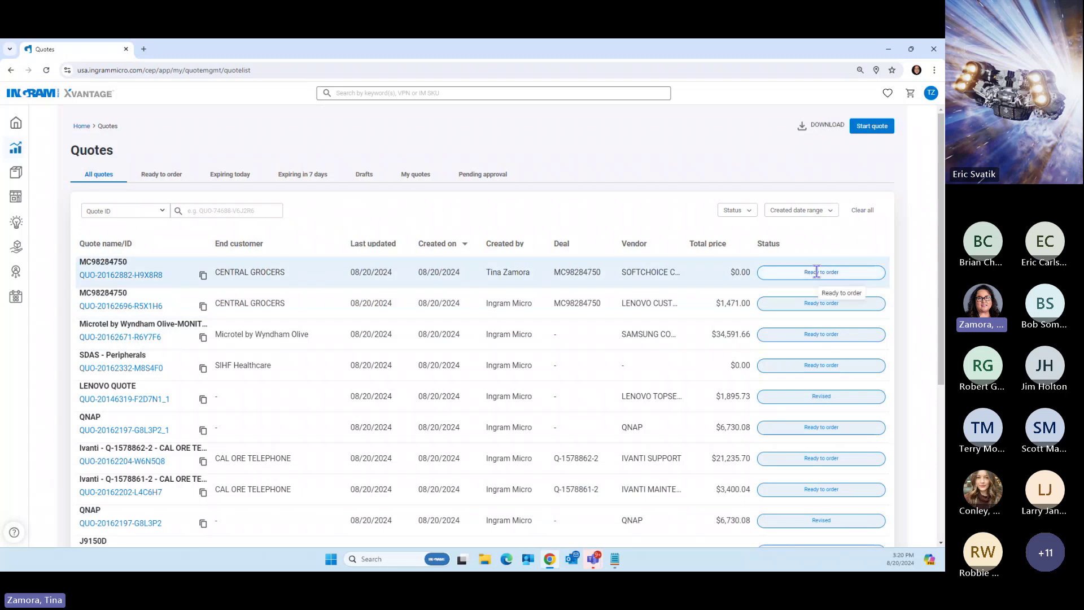
{"action": "left_click", "coordinate": [103, 275]}
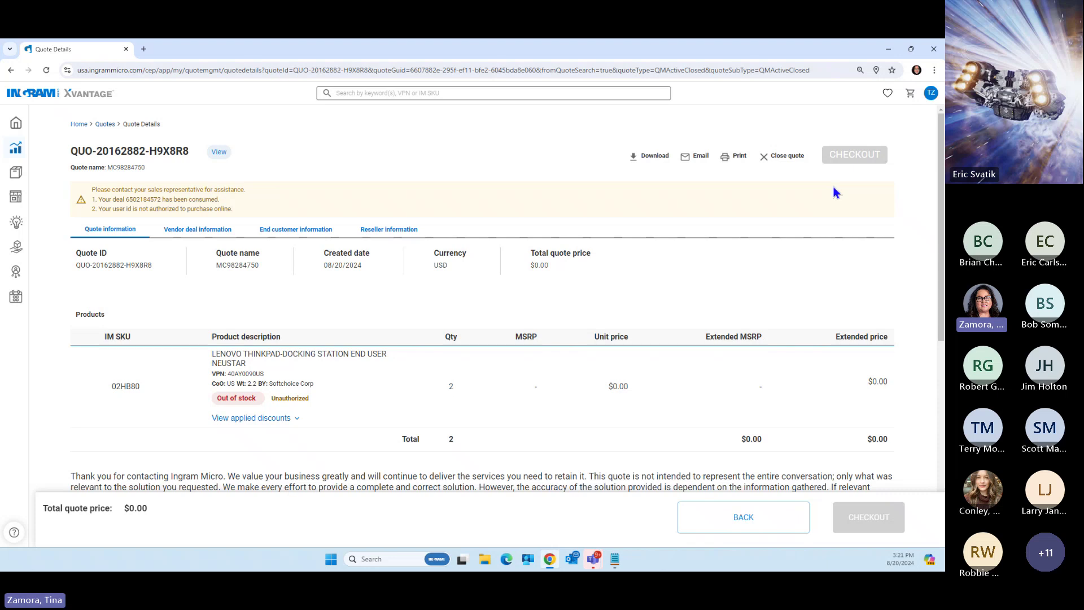
Close the $0.00 dock quote, confirm the cancellation, and go back to the Quotes list
{"action": "left_click", "coordinate": [786, 161]}
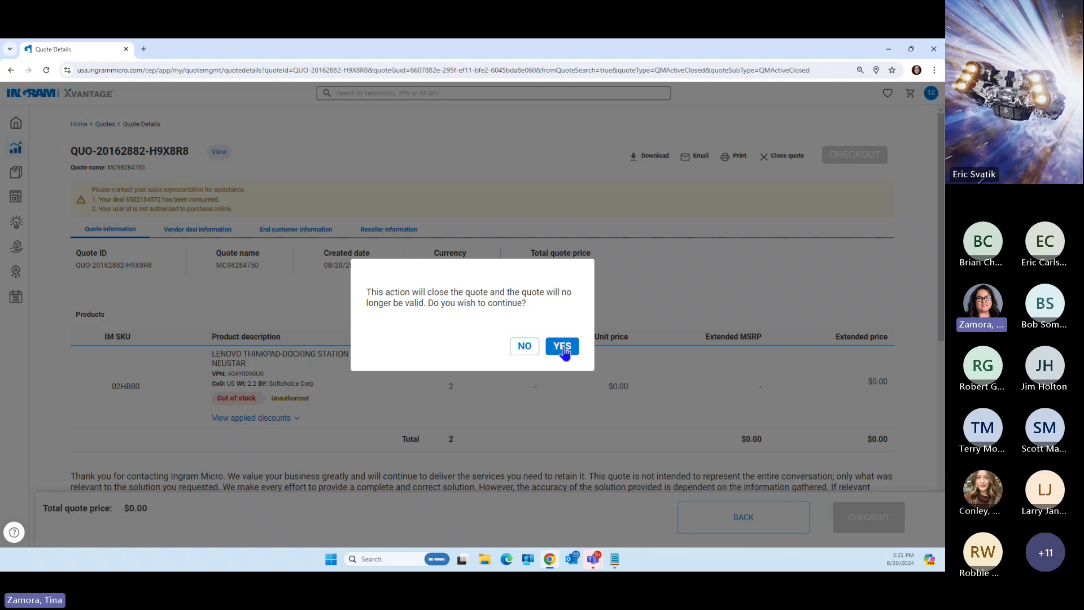
{"action": "left_click", "coordinate": [563, 333]}
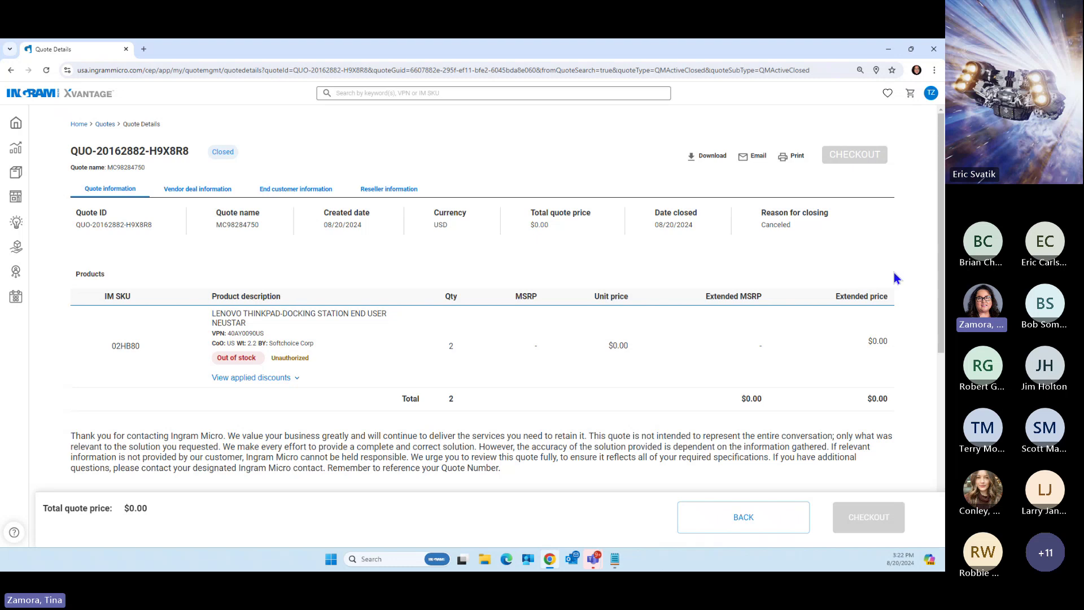
{"action": "left_click", "coordinate": [104, 125]}
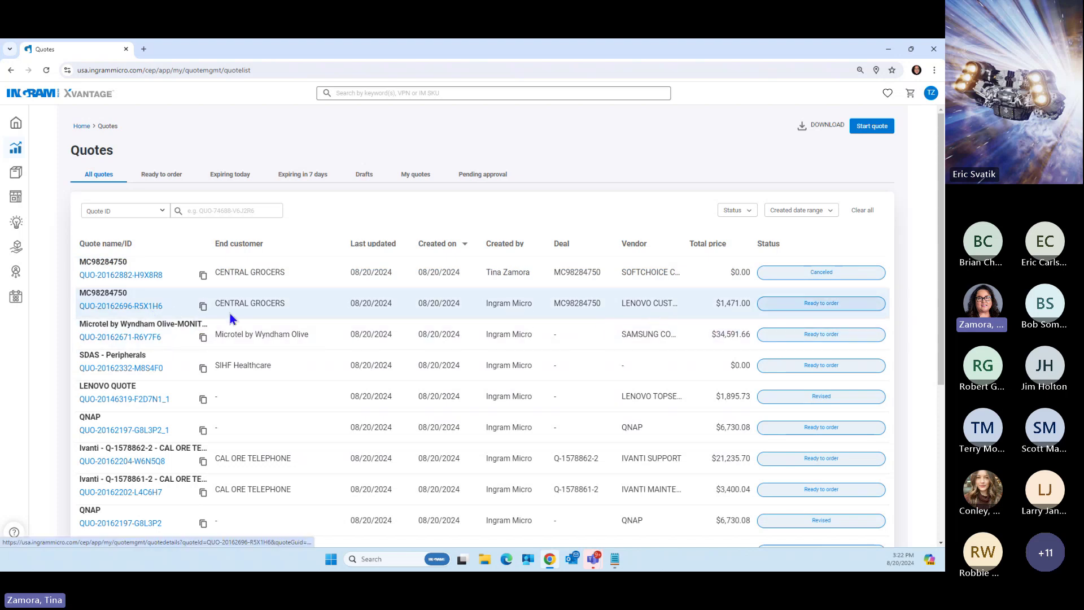
Review the $1,471.00 Lenovo quote's details, including its sales-representative warning, then go Home
{"action": "left_click", "coordinate": [105, 307]}
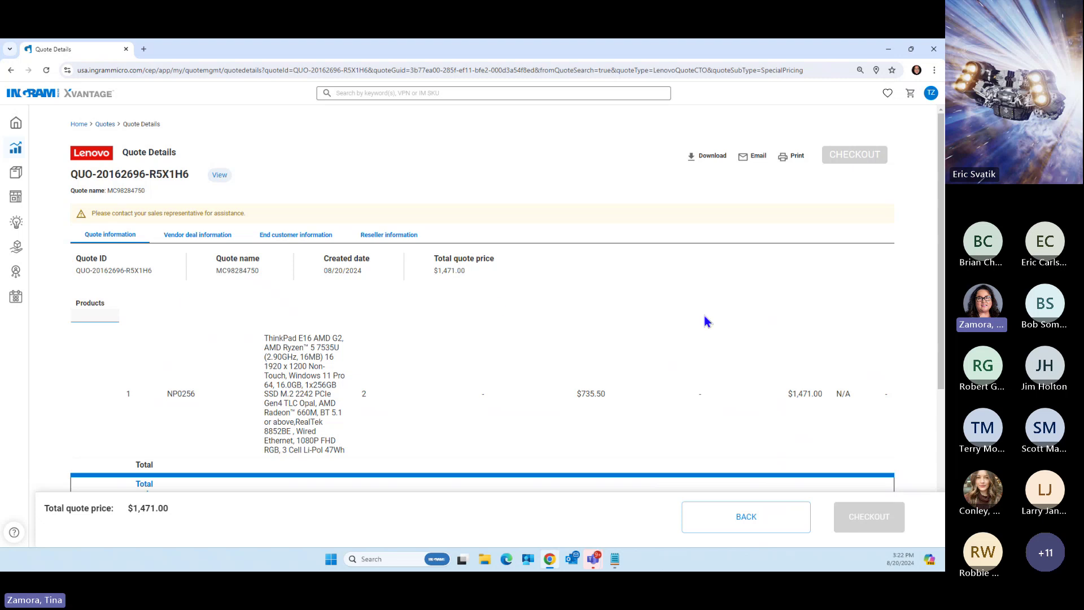
{"action": "scroll", "coordinate": [842, 327], "scroll_direction": "down", "scroll_amount": 2}
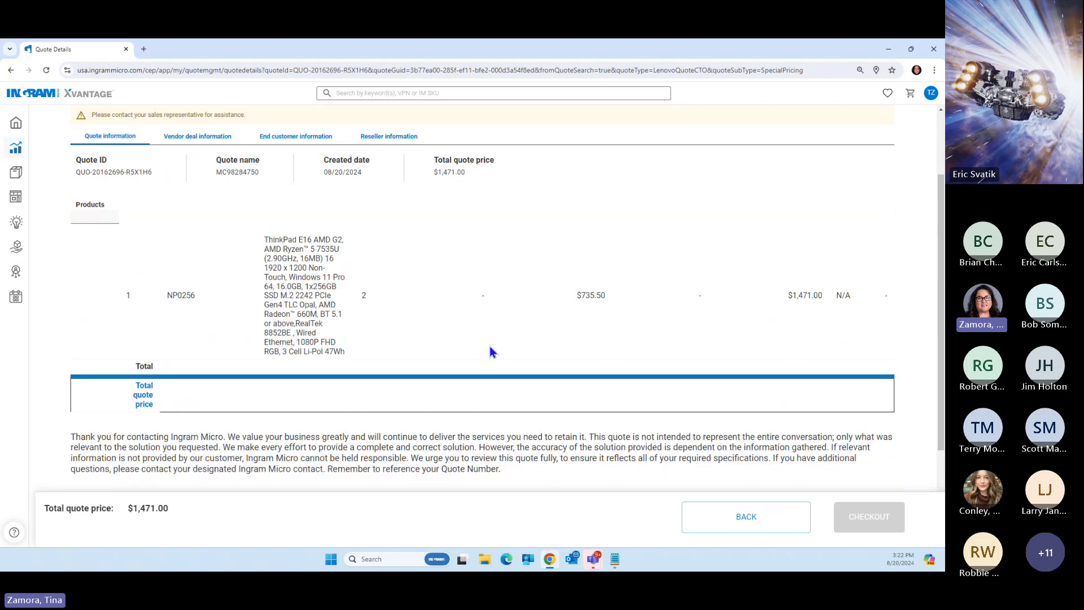
{"action": "scroll", "coordinate": [817, 262], "scroll_direction": "up", "scroll_amount": 2}
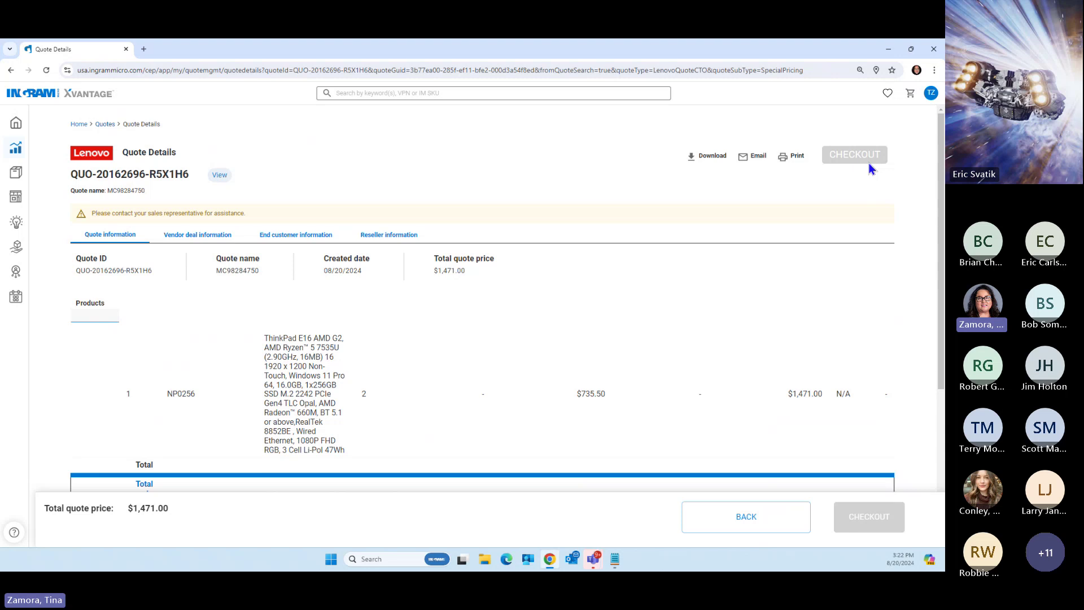
{"action": "left_click_drag", "start_coordinate": [90, 213], "coordinate": [247, 217]}
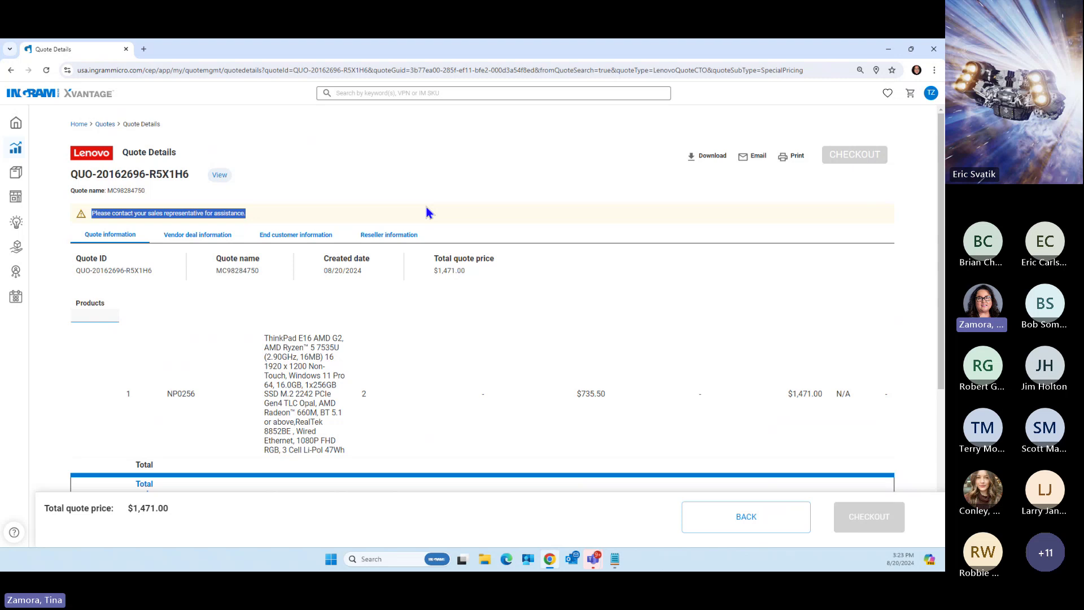
{"action": "left_click", "coordinate": [669, 311]}
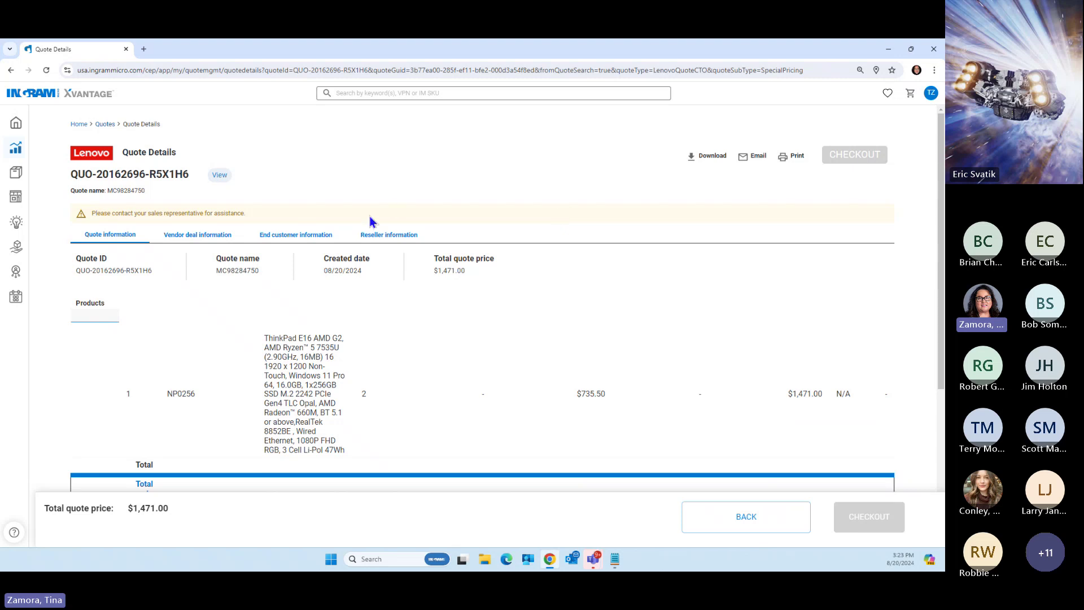
{"action": "left_click", "coordinate": [17, 122]}
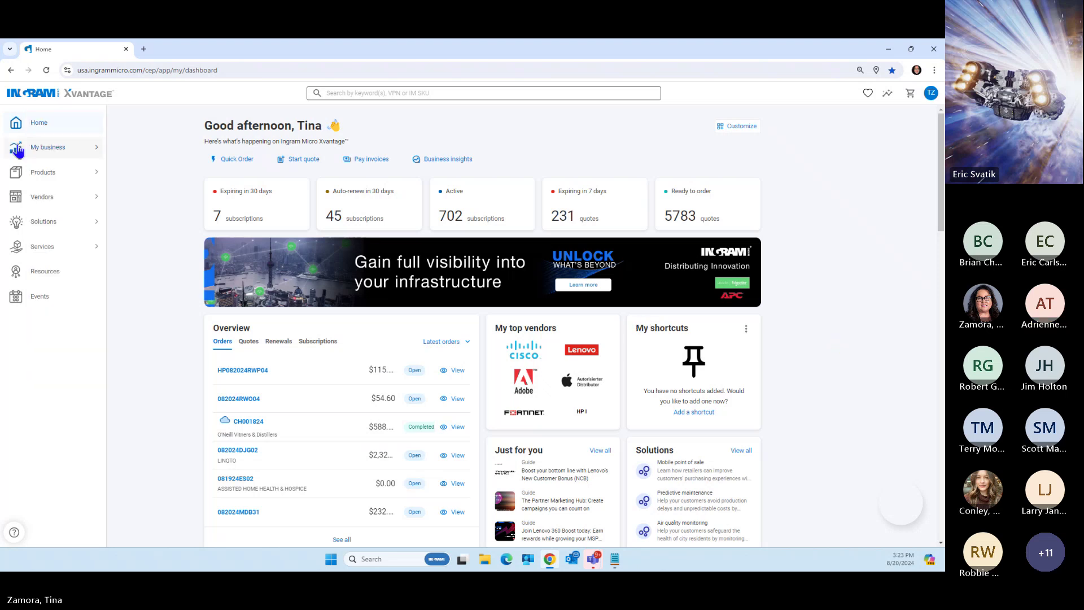
Open the Quotes list and search by Vendor name for 'Lenovo'
{"action": "mouse_move", "coordinate": [80, 148]}
{"action": "left_click", "coordinate": [129, 119]}
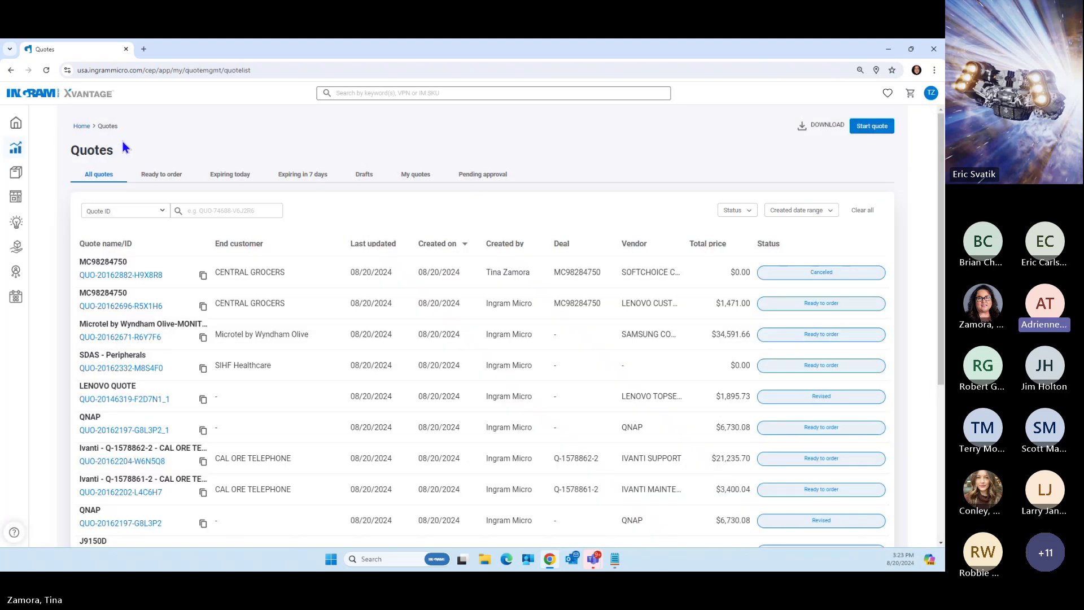
{"action": "left_click", "coordinate": [138, 211]}
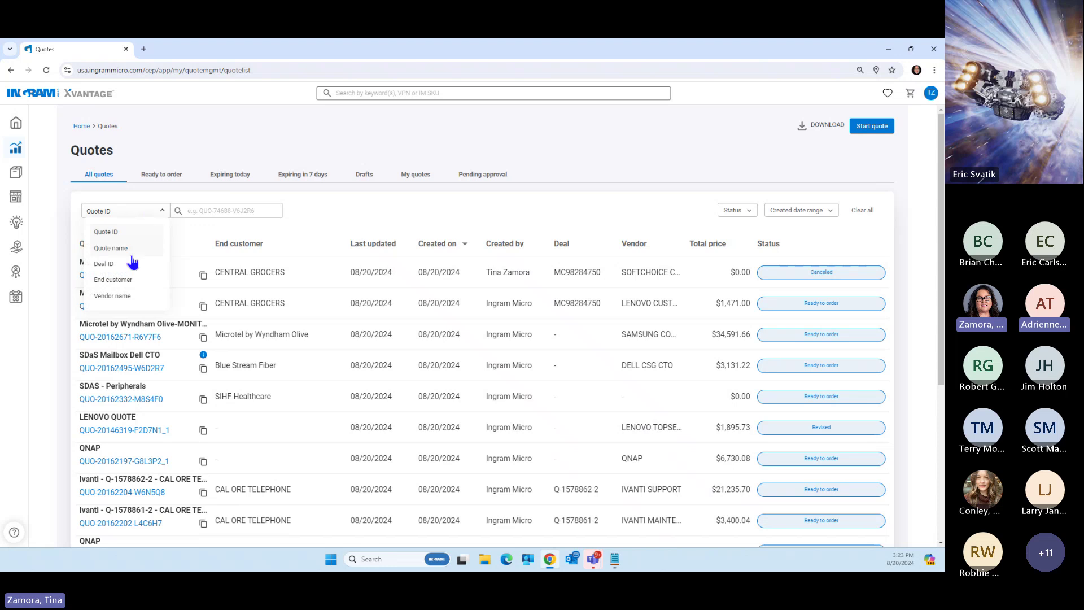
{"action": "left_click", "coordinate": [113, 296]}
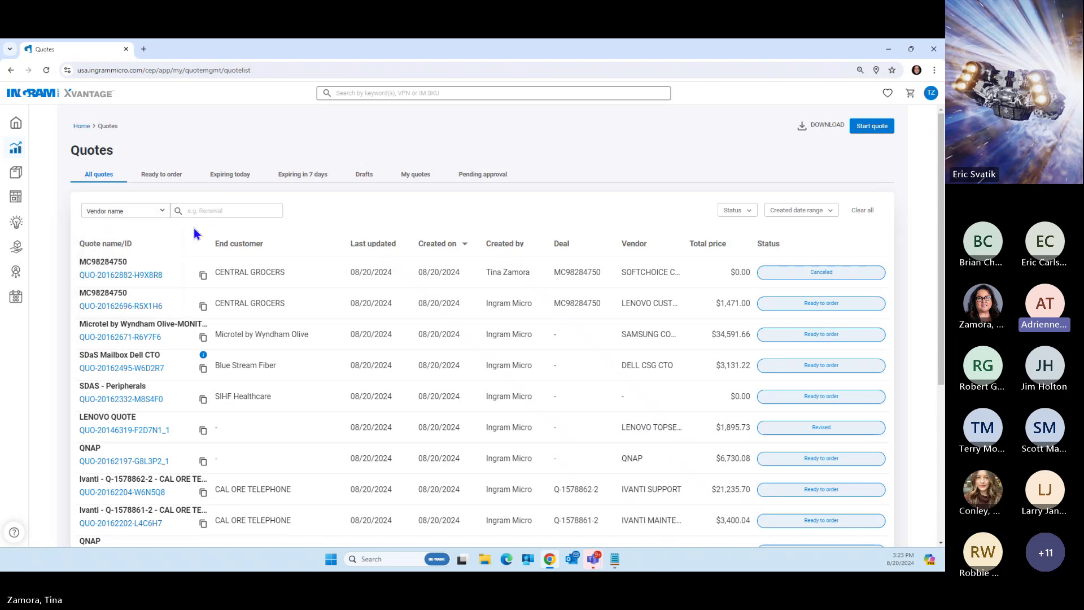
{"action": "left_click", "coordinate": [200, 211]}
{"action": "type", "text": "Lenovo"}
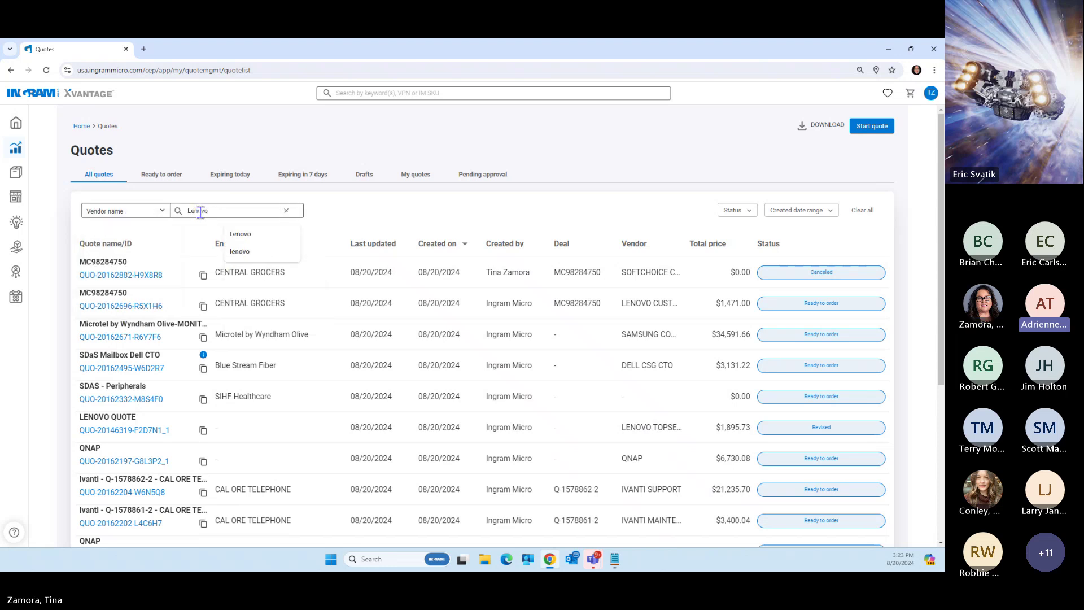
{"action": "key", "text": "Return"}
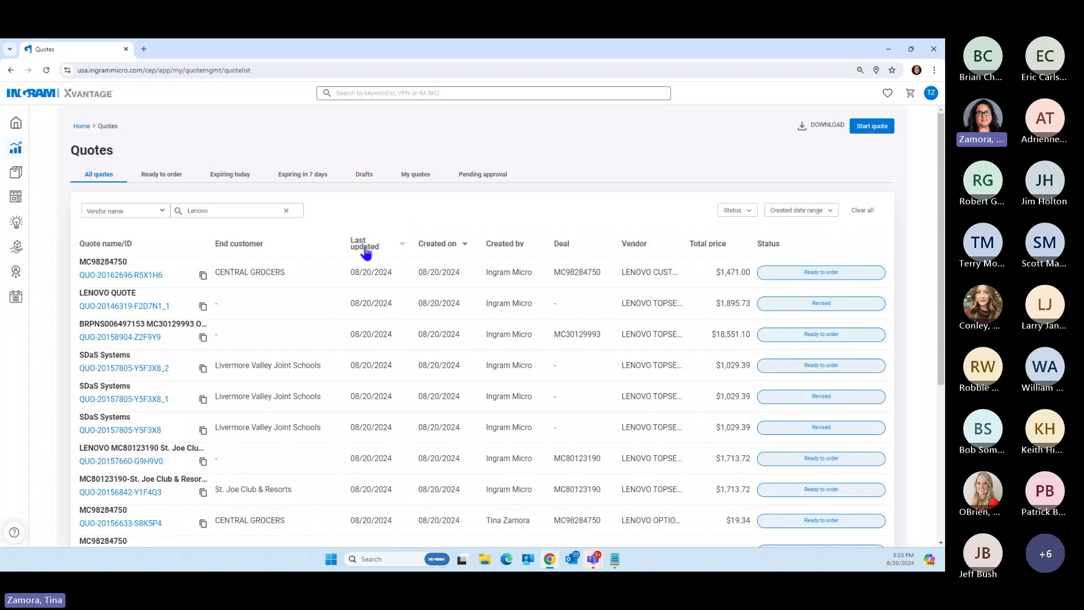
View the $19.34 docking-station-and-keyboard quote's details, then go back to the full Quotes list
{"action": "scroll", "coordinate": [496, 349], "scroll_direction": "down", "scroll_amount": 2}
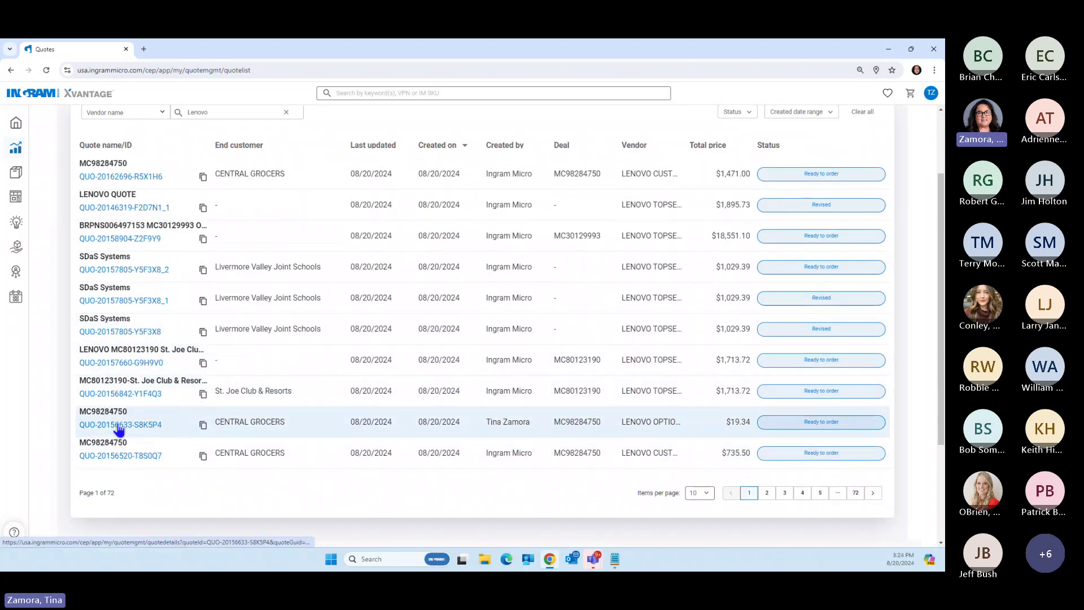
{"action": "left_click", "coordinate": [118, 427]}
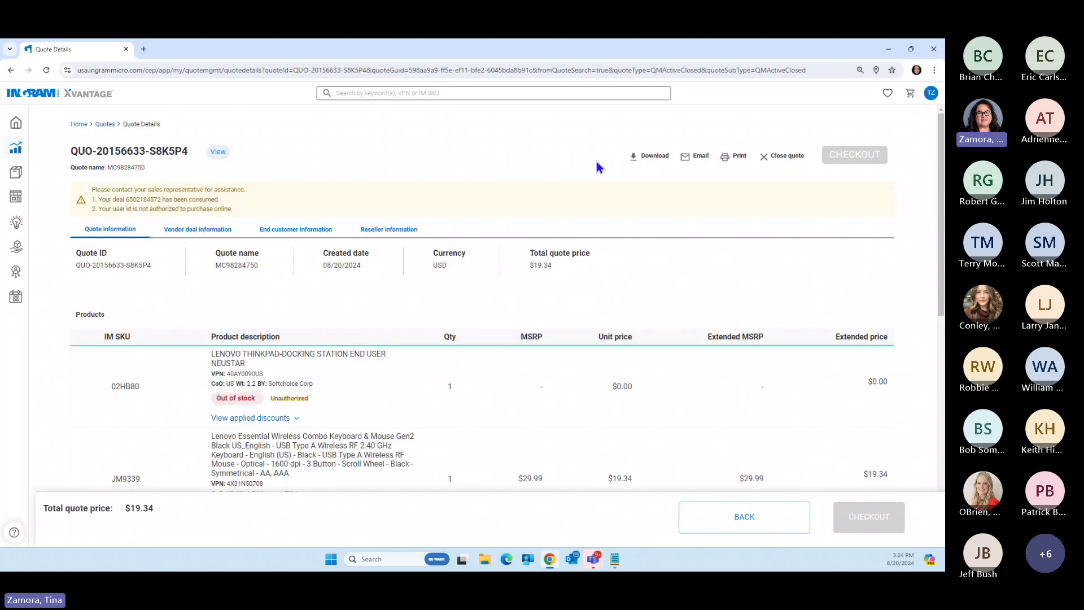
{"action": "left_click", "coordinate": [106, 124]}
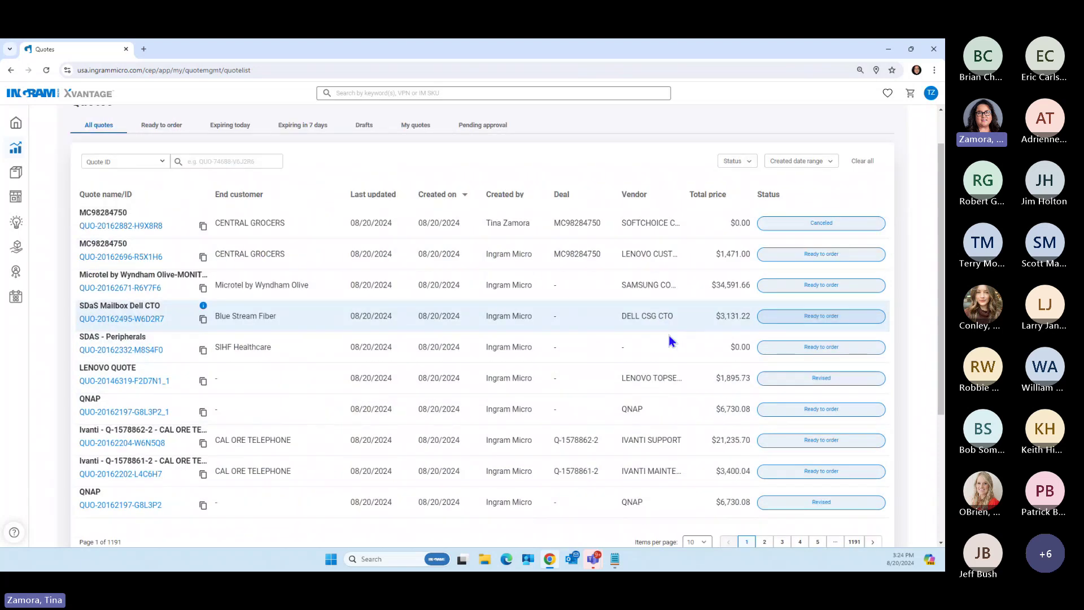
Page through the quotes to page 6 and open the $19.34 Central Grocers quote MC98284750
{"action": "scroll", "coordinate": [670, 339], "scroll_direction": "down", "scroll_amount": 3}
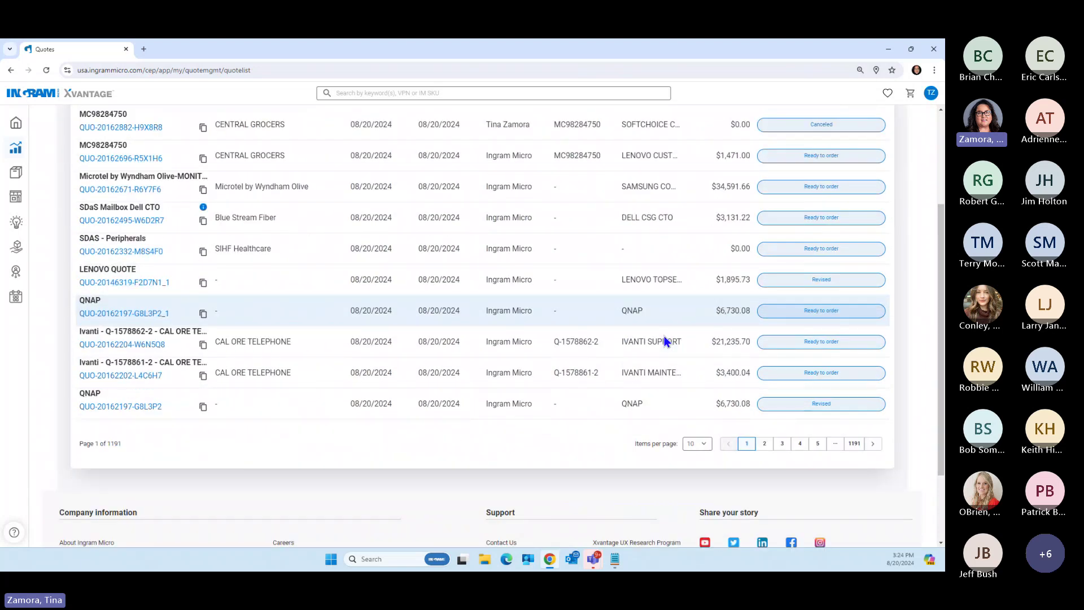
{"action": "left_click", "coordinate": [763, 444]}
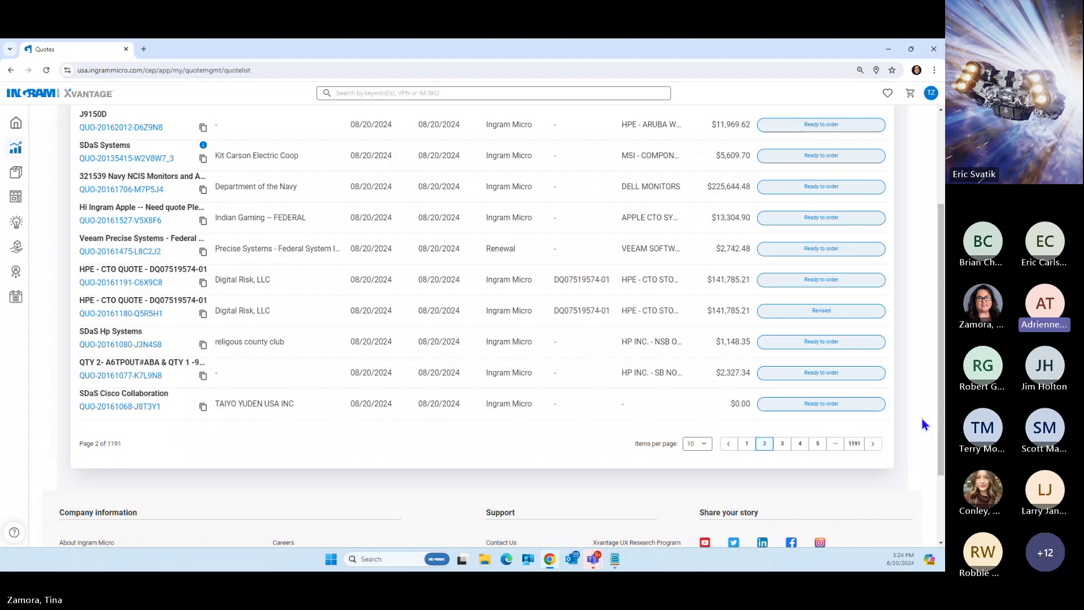
{"action": "scroll", "coordinate": [923, 420], "scroll_direction": "up", "scroll_amount": 1}
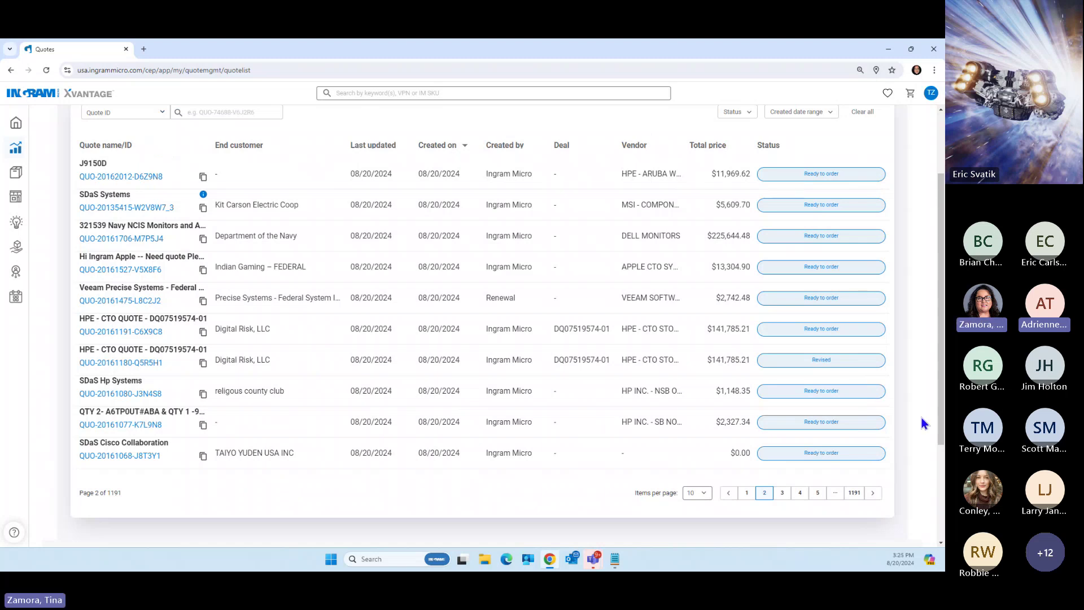
{"action": "left_click", "coordinate": [785, 495]}
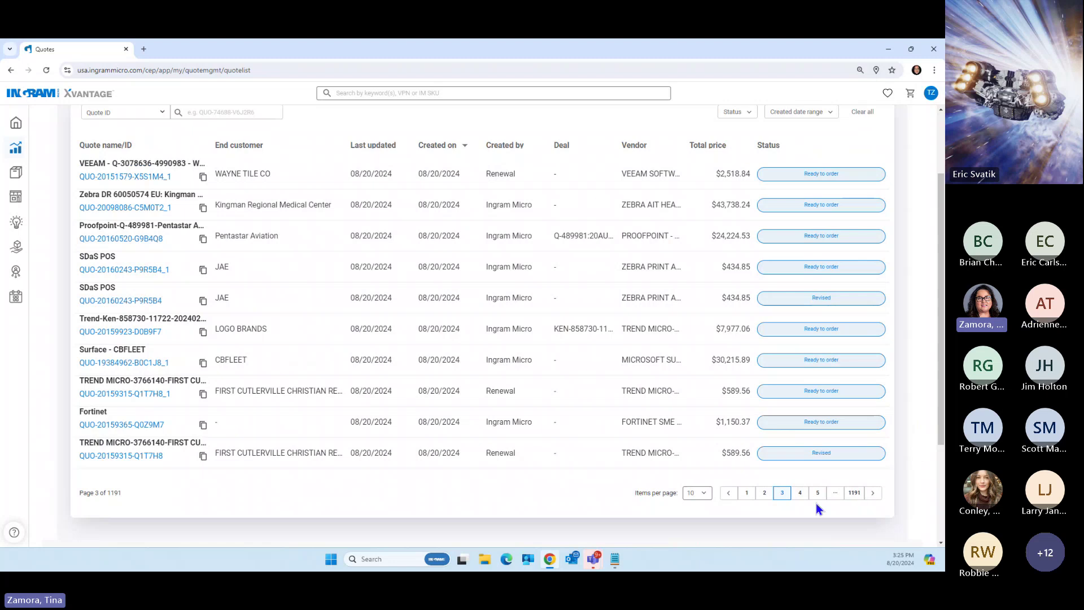
{"action": "left_click", "coordinate": [801, 494]}
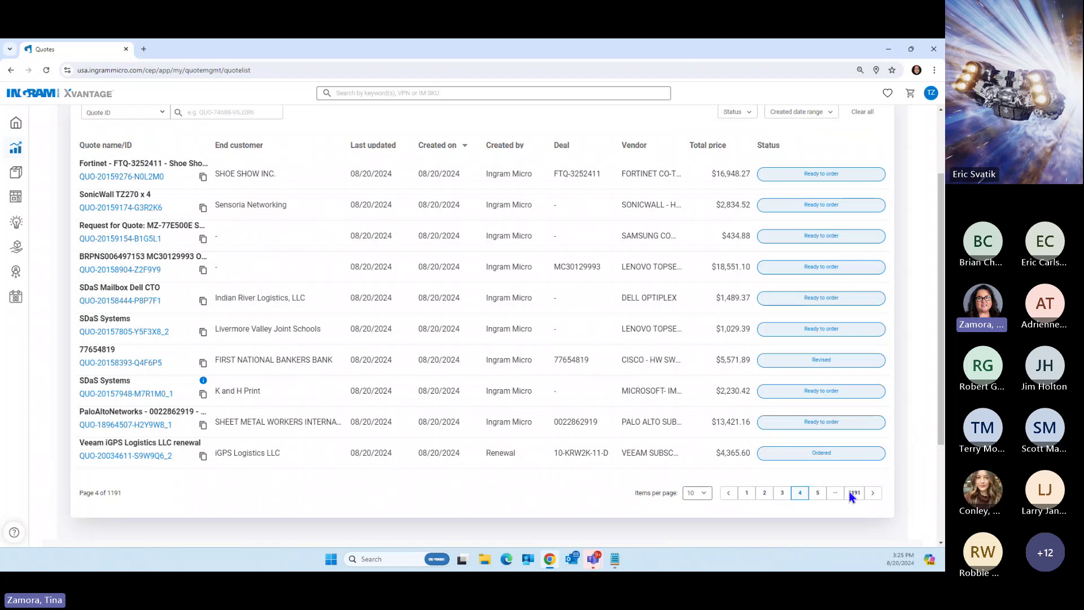
{"action": "left_click", "coordinate": [818, 493]}
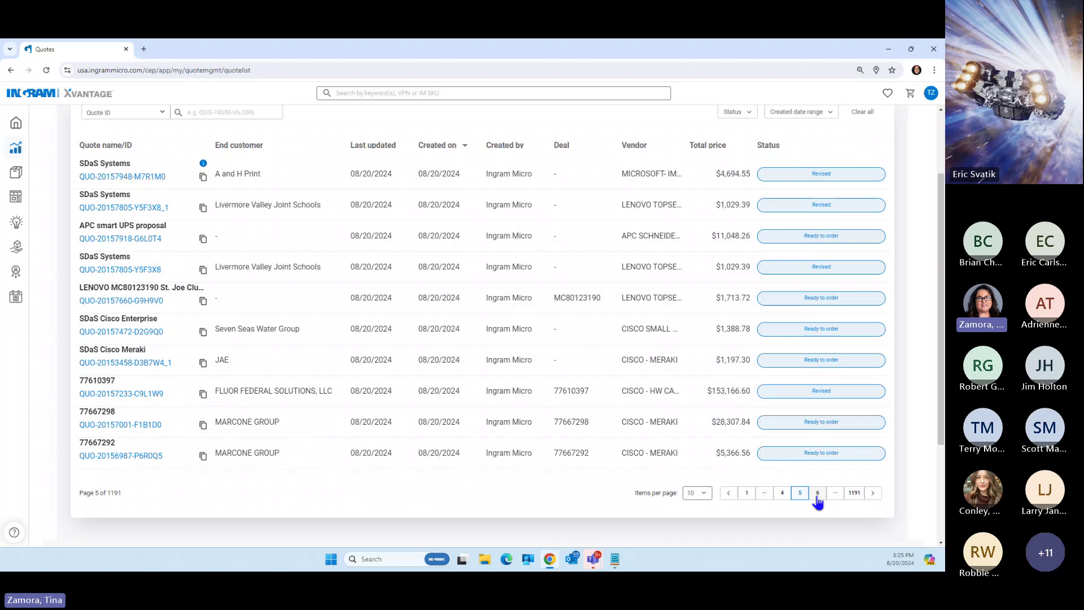
{"action": "left_click", "coordinate": [818, 495]}
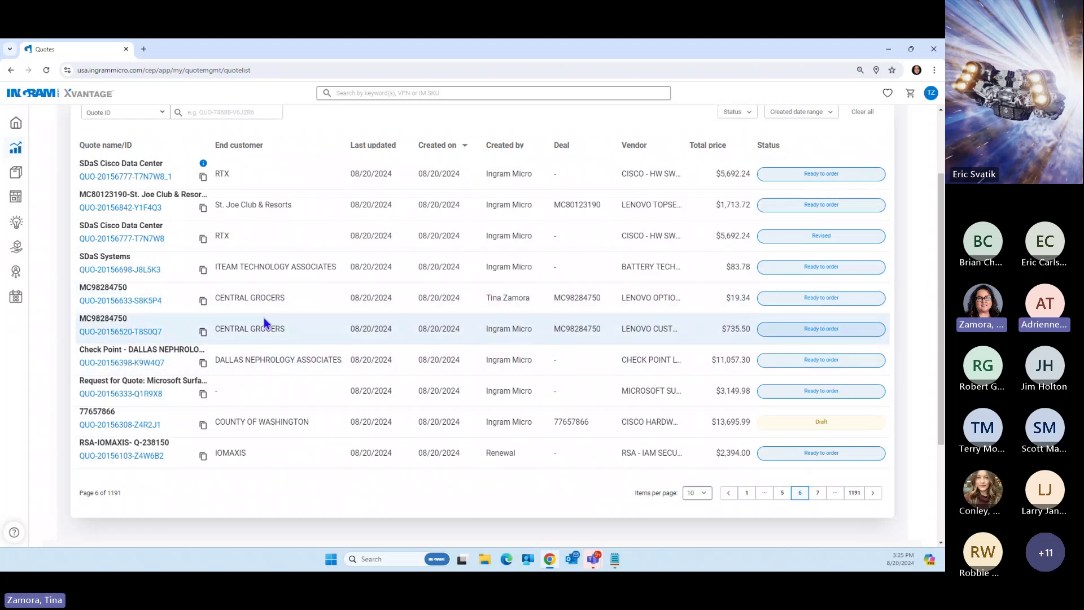
{"action": "left_click", "coordinate": [133, 300]}
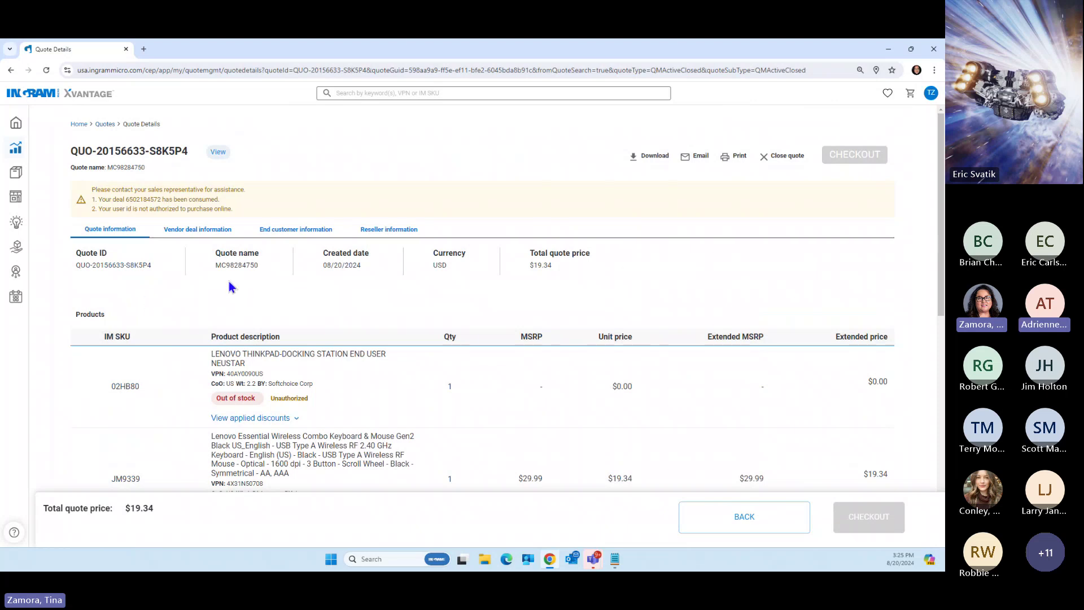
Go back from the quote details to the first page of the Quotes list via the breadcrumb
{"action": "left_click", "coordinate": [105, 125]}
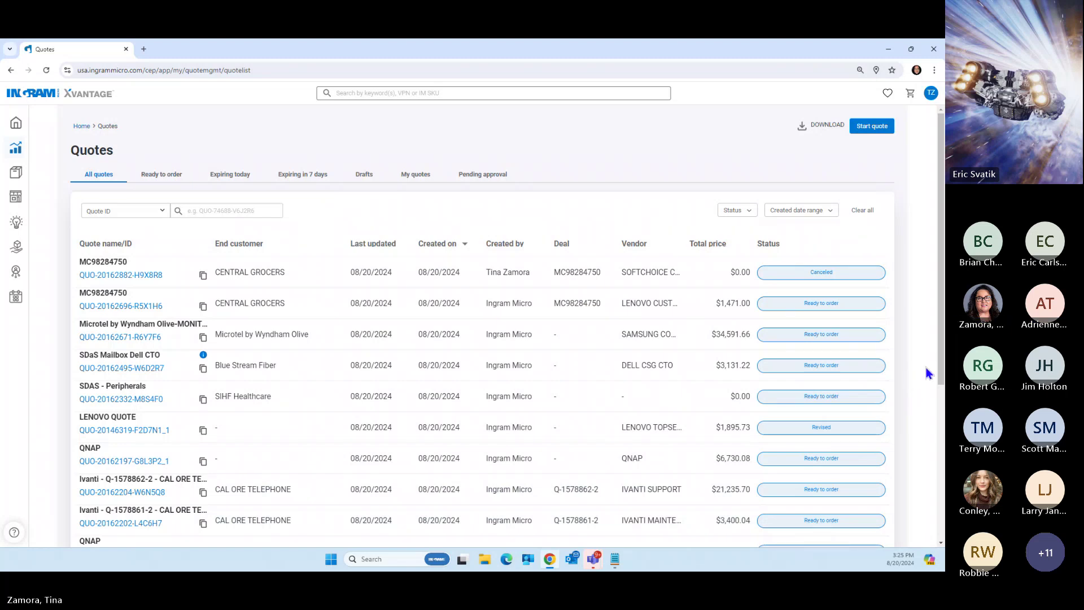
Return to the Xvantage home dashboard from the left navigation
{"action": "left_click", "coordinate": [19, 124]}
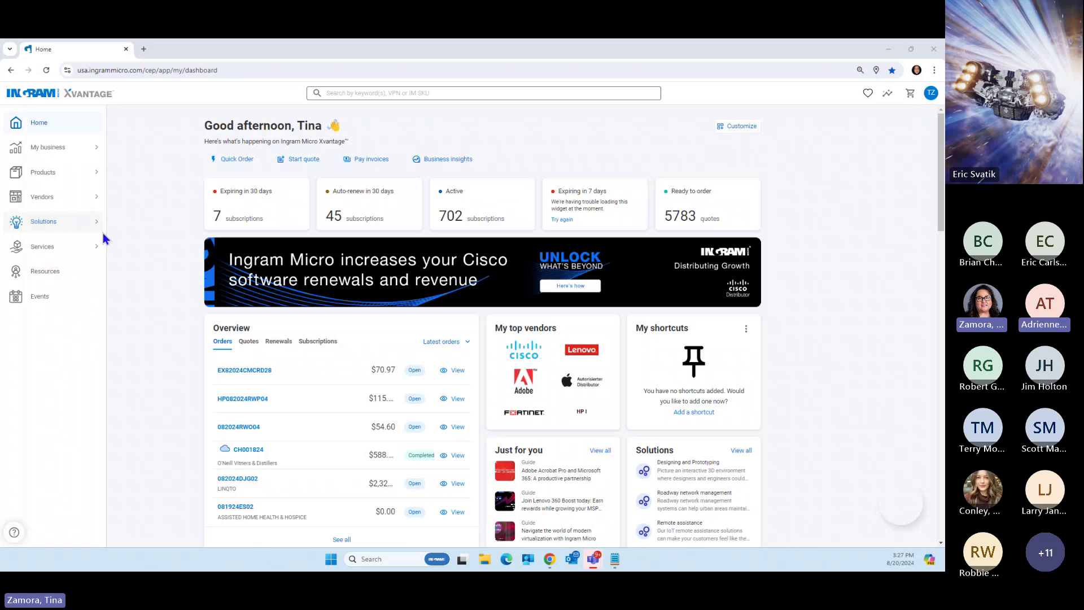
Open My business > Vendor deals, select Lenovo as the vendor, and focus the Deal ID search box
{"action": "left_click", "coordinate": [16, 150]}
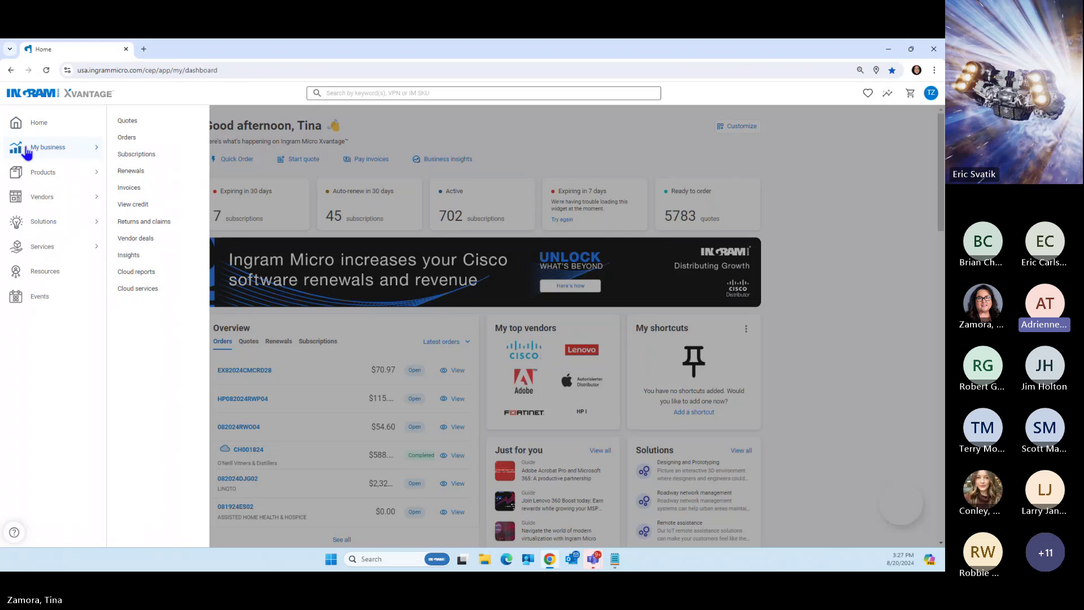
{"action": "left_click", "coordinate": [135, 239]}
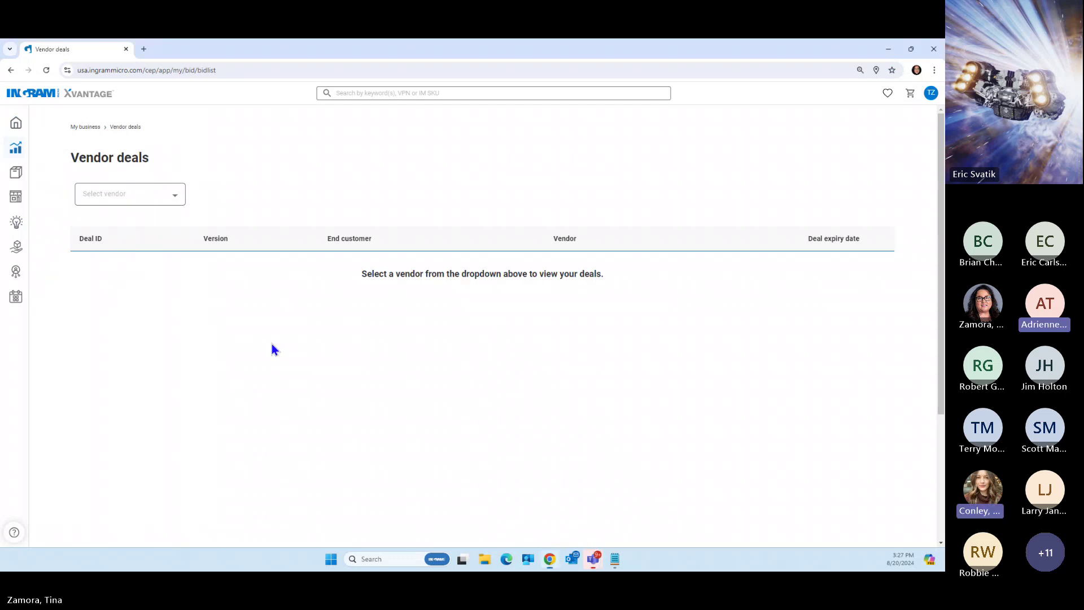
{"action": "left_click", "coordinate": [176, 202]}
{"action": "left_click", "coordinate": [176, 204]}
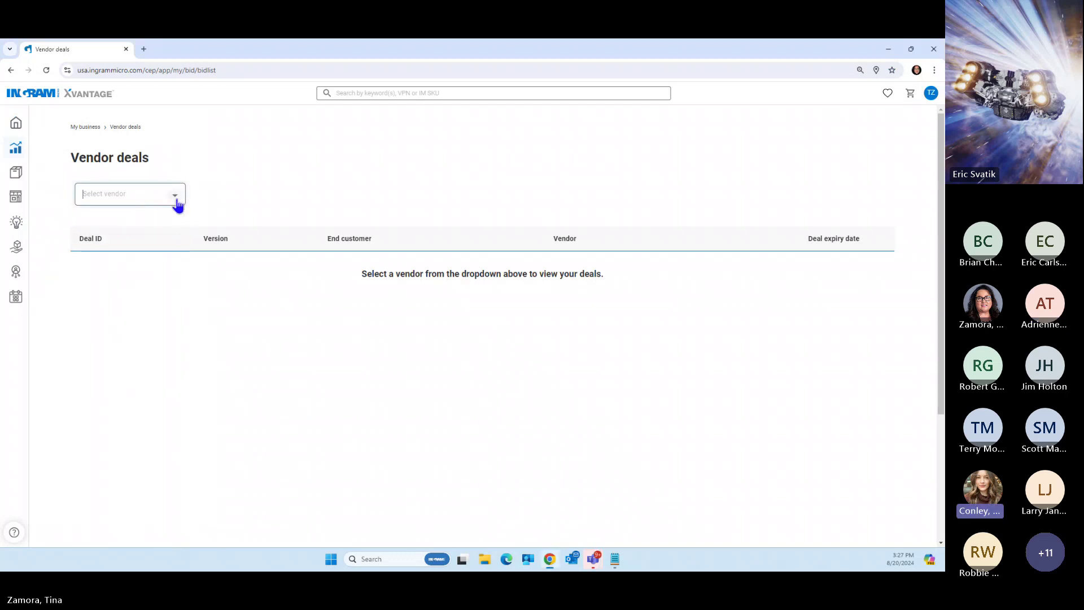
{"action": "left_click", "coordinate": [176, 204]}
{"action": "left_click_drag", "start_coordinate": [179, 257], "coordinate": [181, 299]}
{"action": "left_click", "coordinate": [110, 293]}
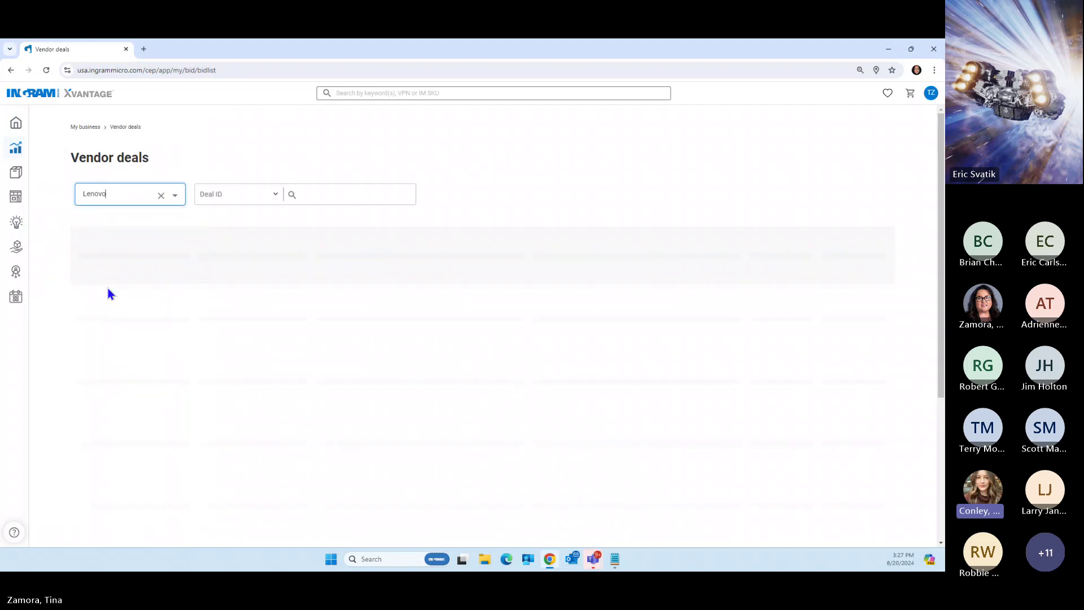
{"action": "left_click", "coordinate": [339, 194]}
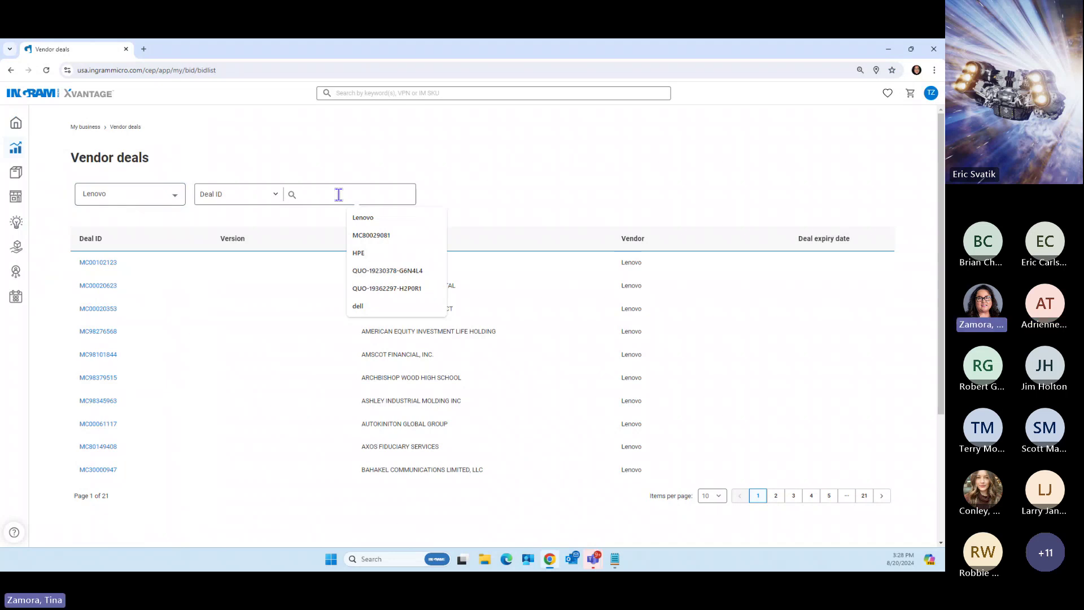
Search the Lenovo deals by Deal ID for MC00109944
{"action": "left_click", "coordinate": [275, 193]}
{"action": "left_click", "coordinate": [229, 232]}
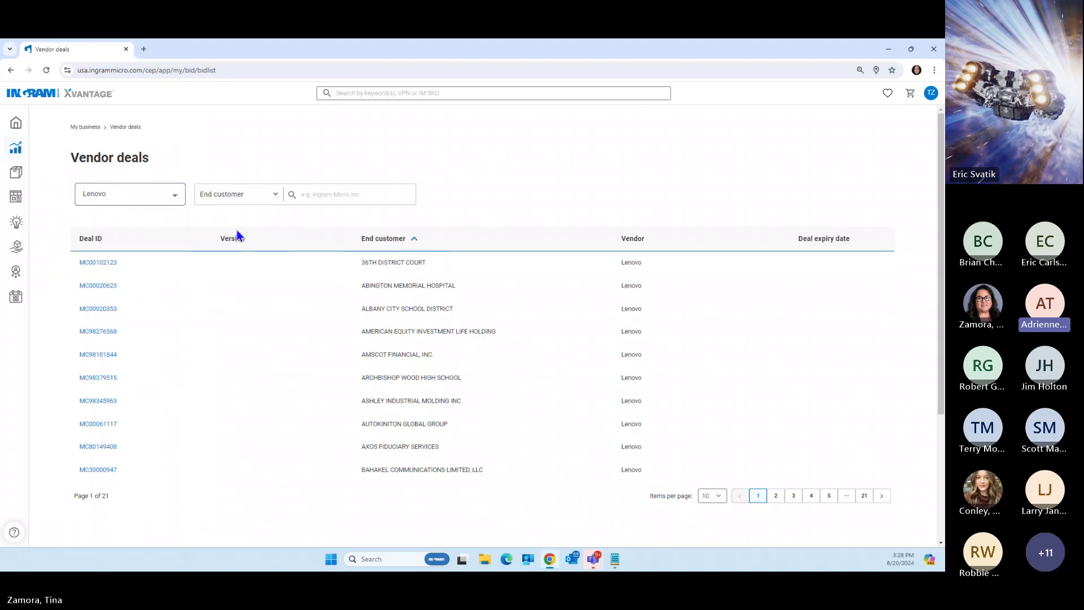
{"action": "left_click", "coordinate": [276, 193]}
{"action": "left_click", "coordinate": [216, 217]}
{"action": "left_click", "coordinate": [307, 194]}
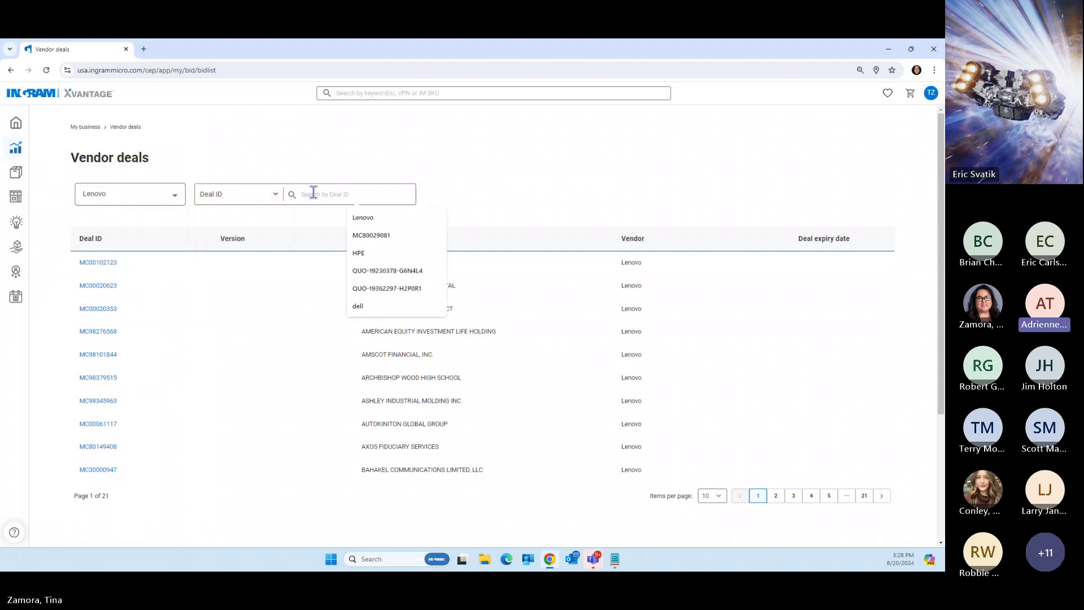
{"action": "type", "text": "MC"}
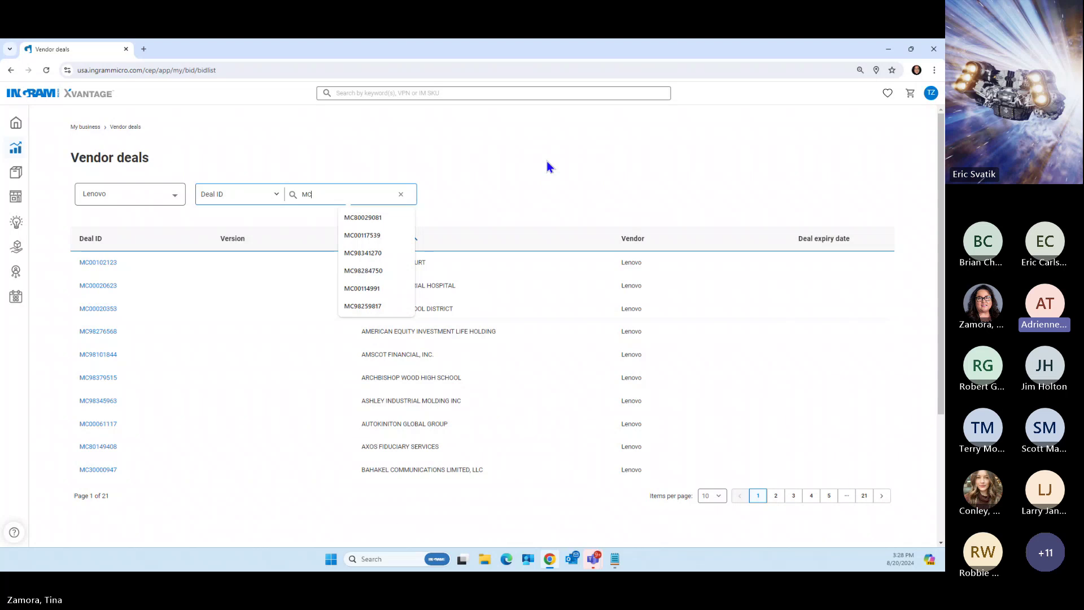
{"action": "type", "text": "001"}
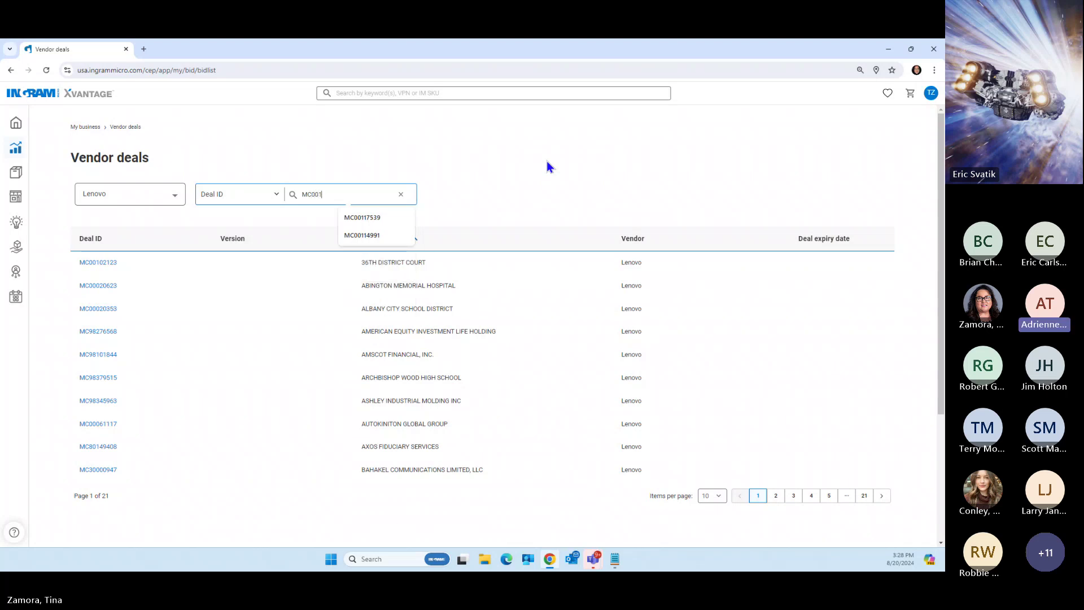
{"action": "type", "text": "099"}
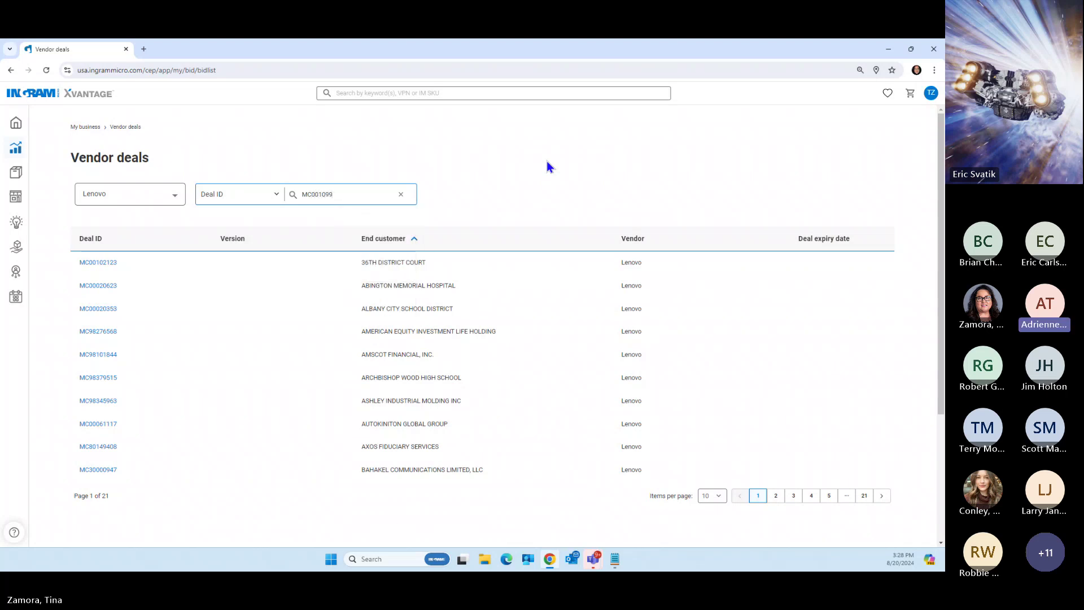
{"action": "type", "text": "44"}
{"action": "key", "text": "Return"}
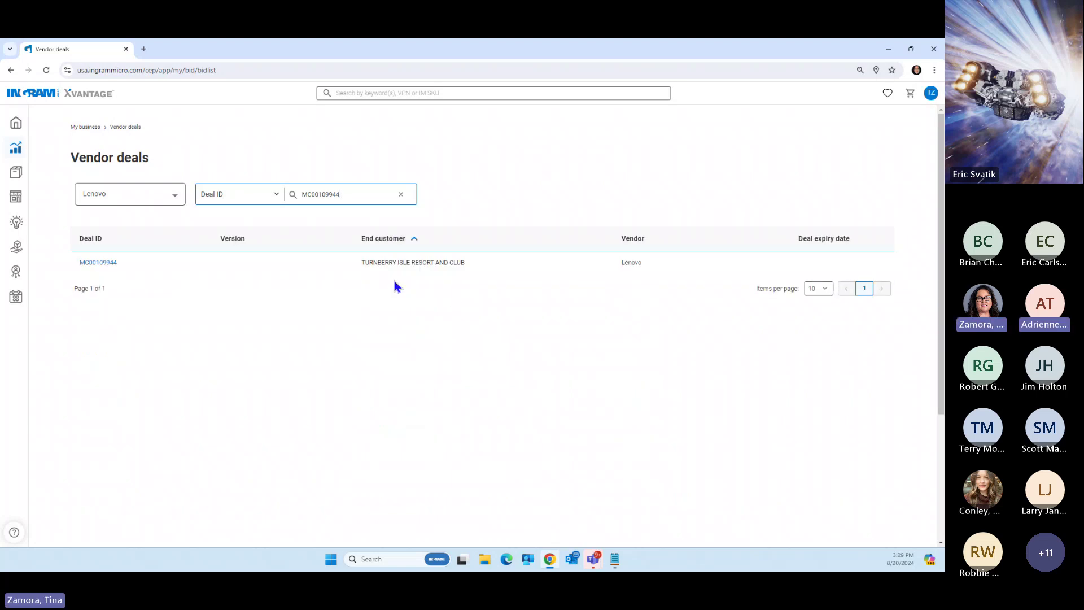
Open deal MC00109944 and switch its product view to the 7 Standard Products
{"action": "left_click", "coordinate": [93, 262]}
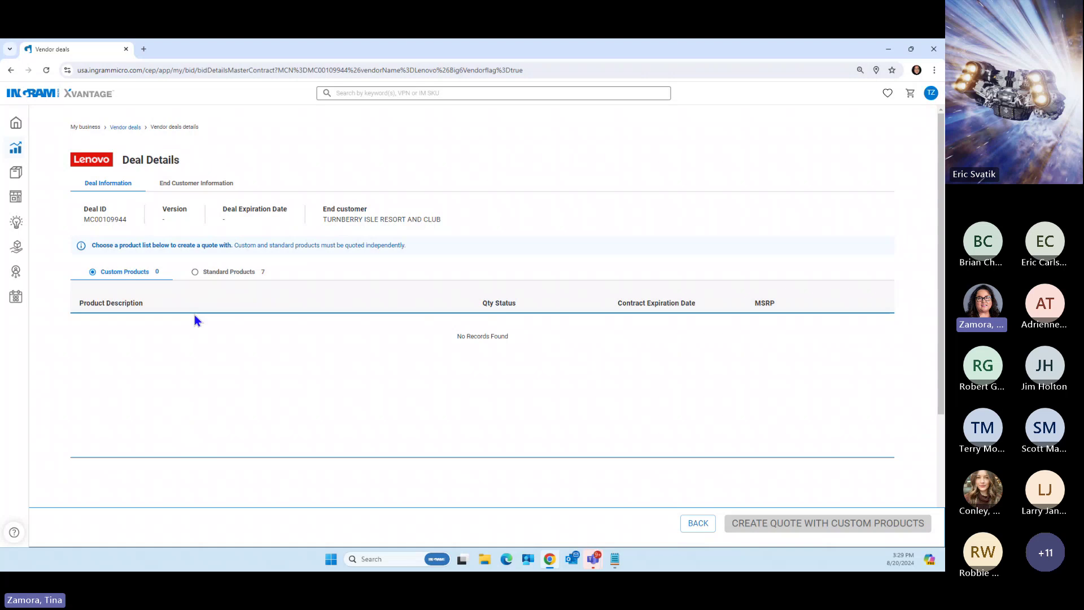
{"action": "left_click", "coordinate": [195, 273]}
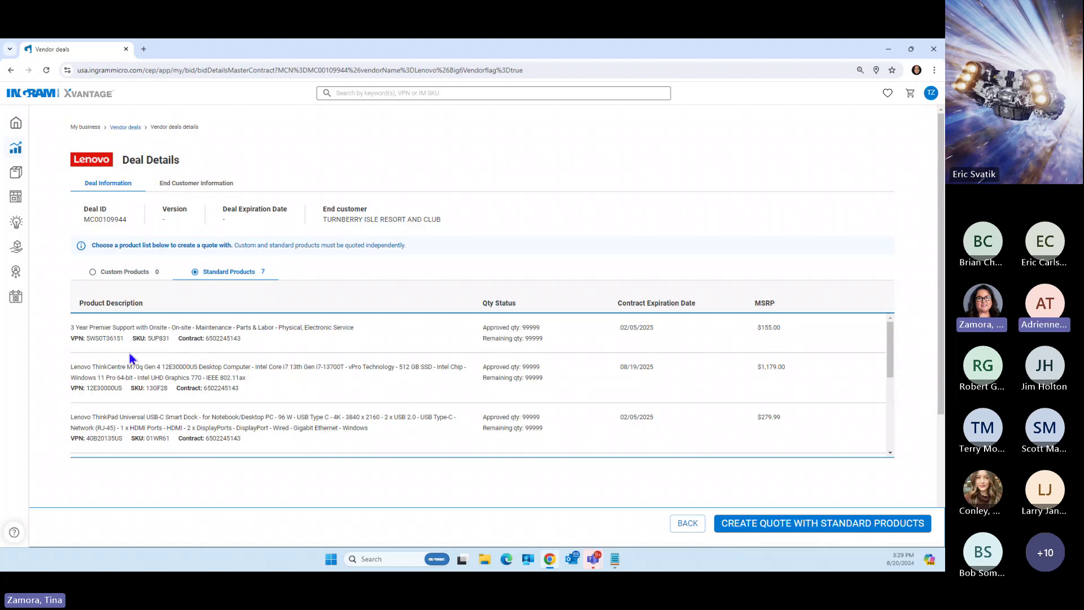
{"action": "scroll", "coordinate": [219, 356], "scroll_direction": "down", "scroll_amount": 1}
{"action": "scroll", "coordinate": [222, 364], "scroll_direction": "down", "scroll_amount": 1}
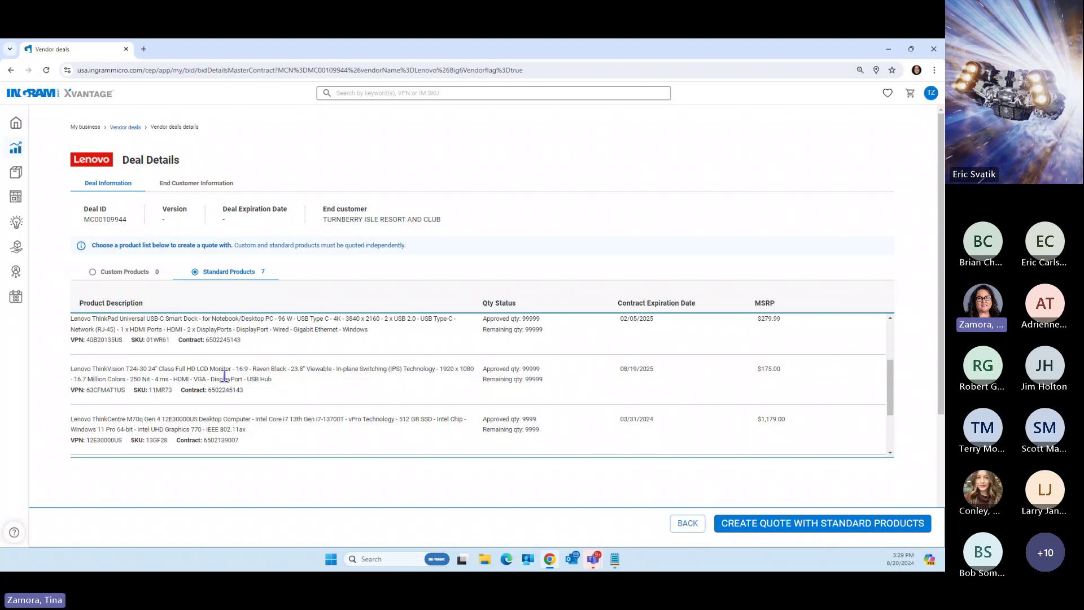
{"action": "scroll", "coordinate": [237, 377], "scroll_direction": "up", "scroll_amount": 2}
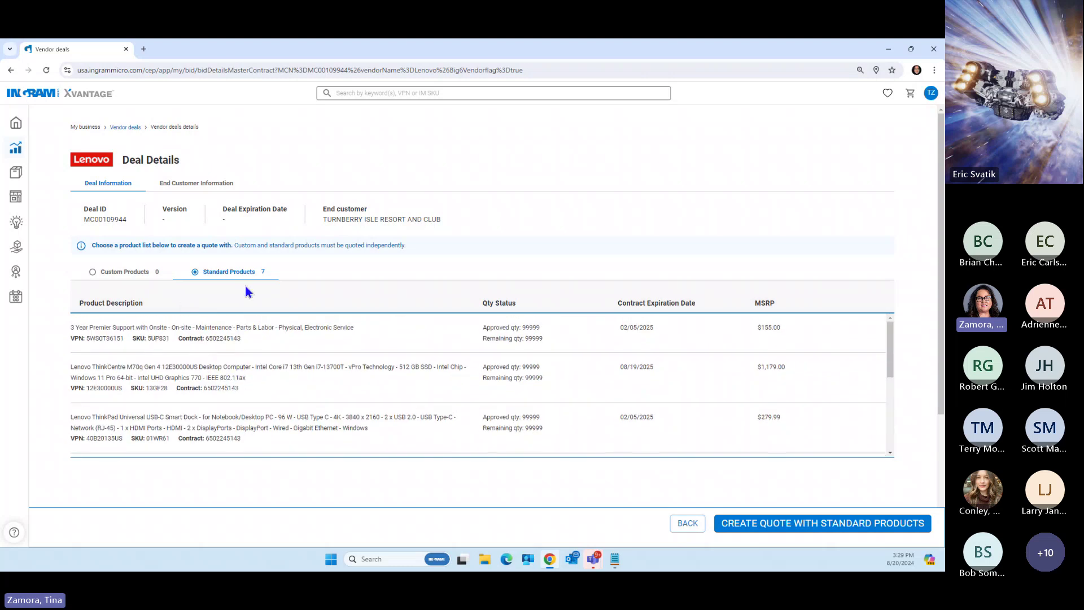
Create a quote from the deal's standard products and review the seven listed items
{"action": "left_click", "coordinate": [826, 522]}
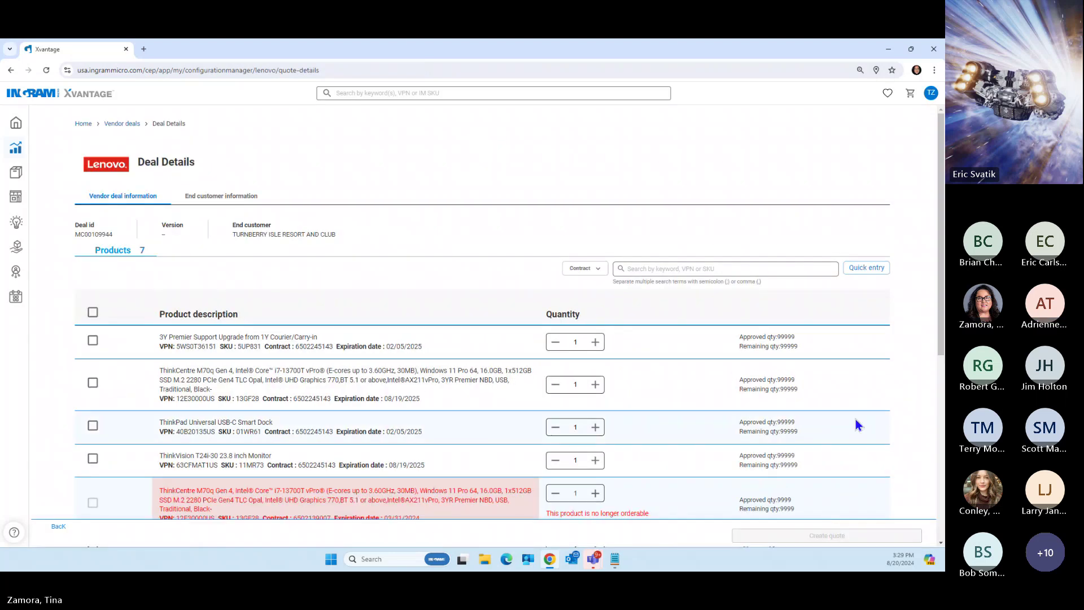
{"action": "scroll", "coordinate": [855, 419], "scroll_direction": "down", "scroll_amount": 3}
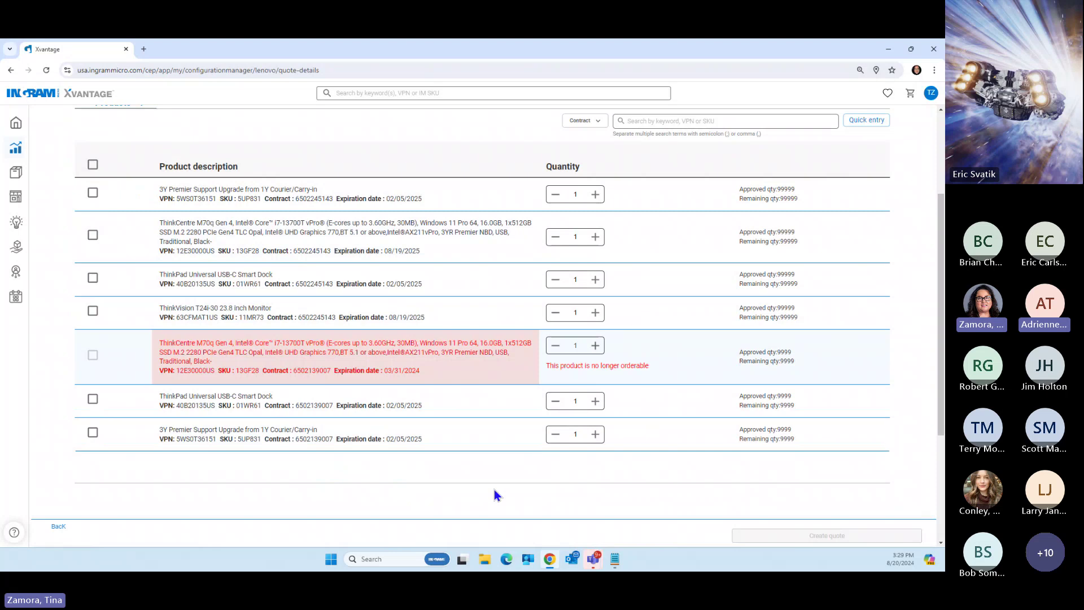
{"action": "scroll", "coordinate": [496, 495], "scroll_direction": "up", "scroll_amount": 2}
{"action": "scroll", "coordinate": [495, 496], "scroll_direction": "down", "scroll_amount": 2}
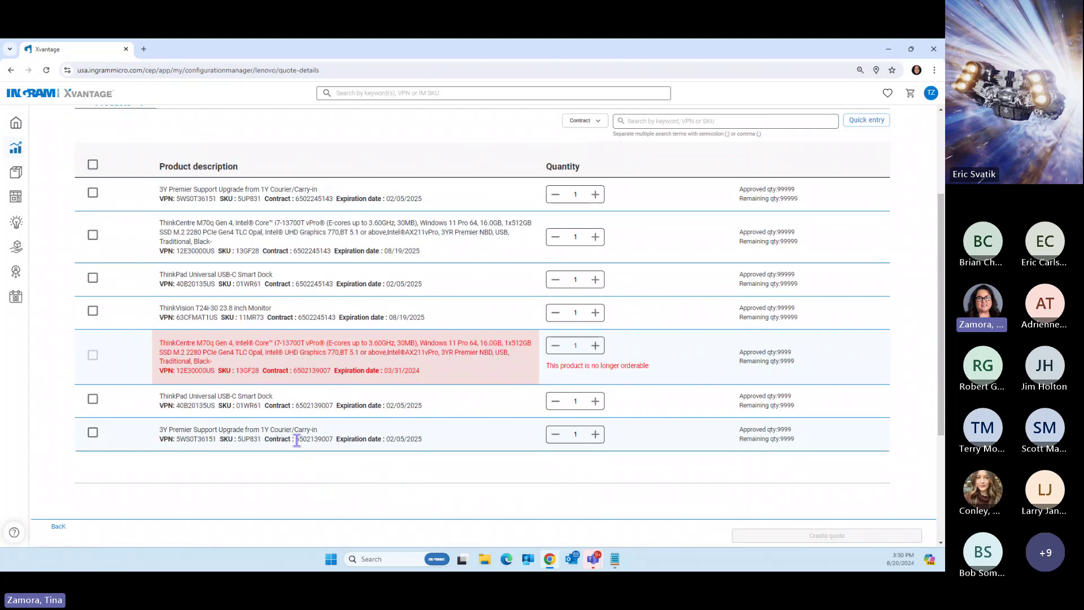
Compare the contract numbers of the last and first products in the quote list
{"action": "left_click_drag", "start_coordinate": [297, 440], "coordinate": [335, 440]}
{"action": "left_click_drag", "start_coordinate": [295, 199], "coordinate": [334, 199]}
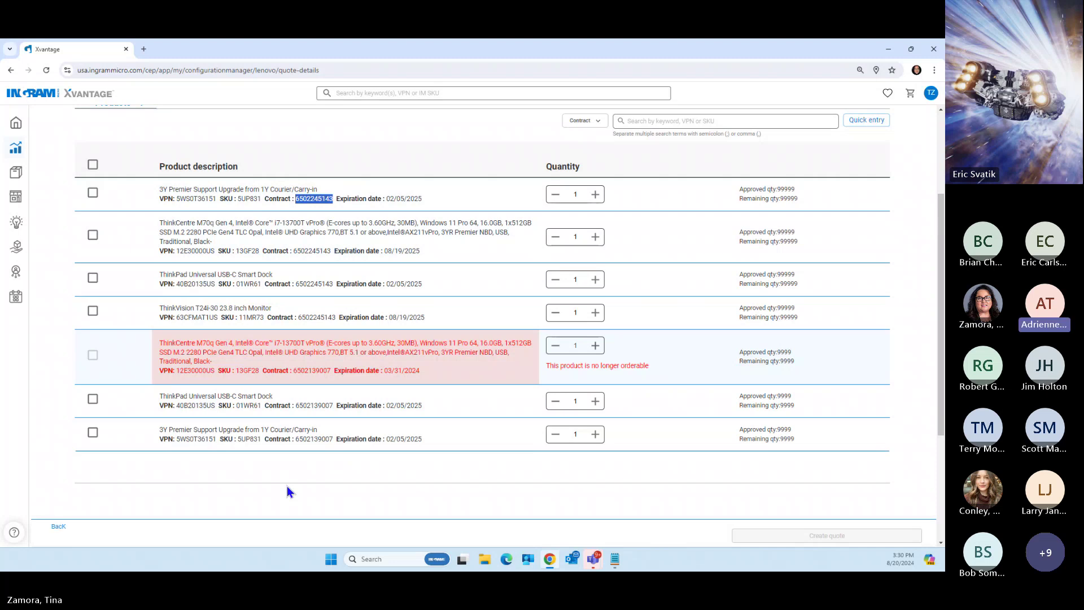
{"action": "left_click", "coordinate": [296, 489]}
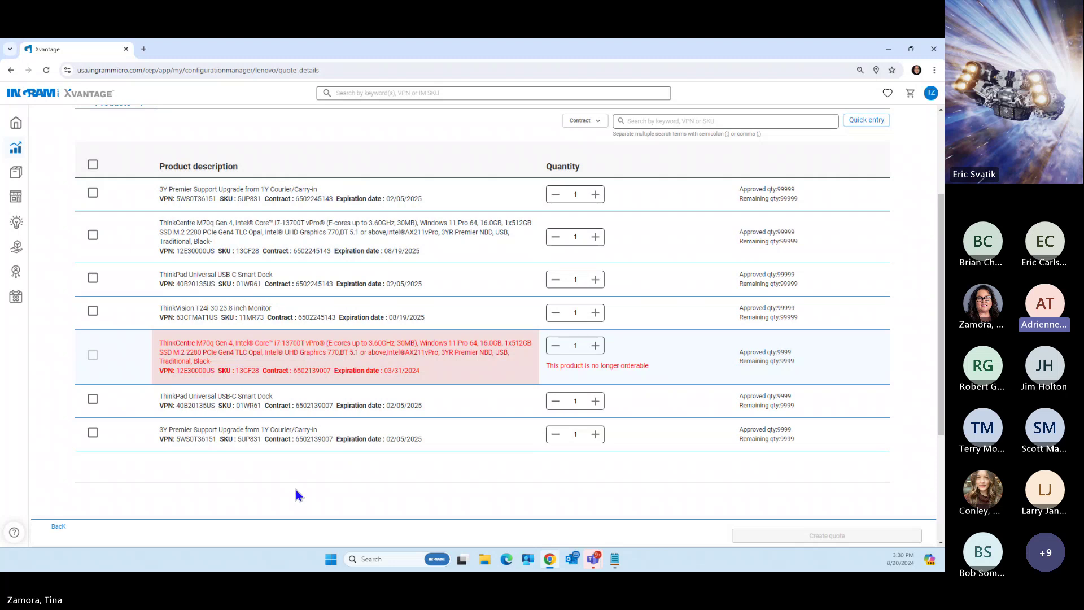
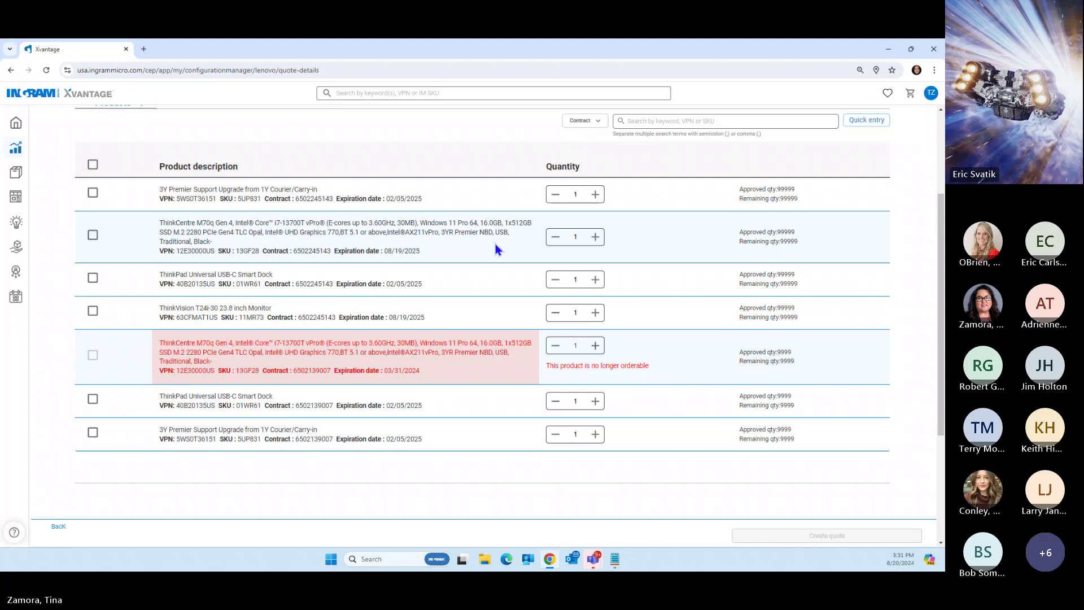
{"action": "left_click", "coordinate": [93, 235]}
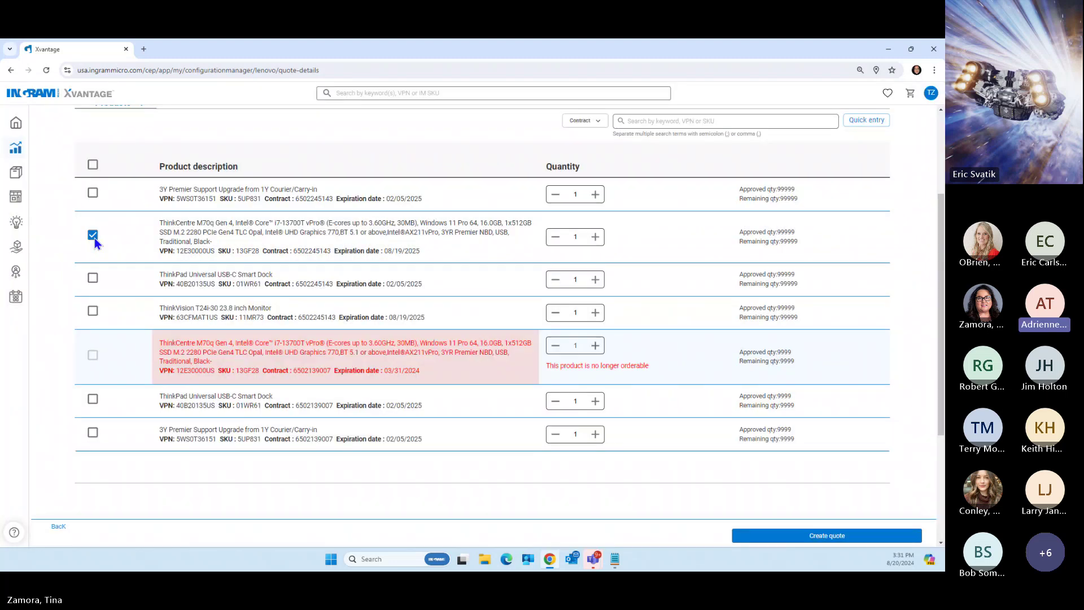
{"action": "left_click", "coordinate": [587, 239]}
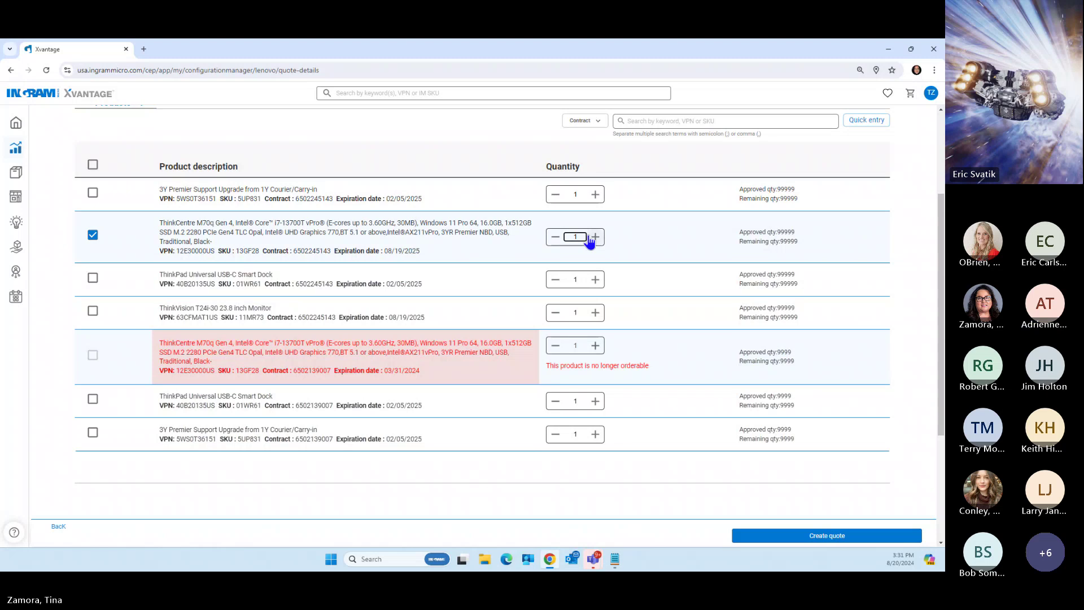
{"action": "type", "text": "64"}
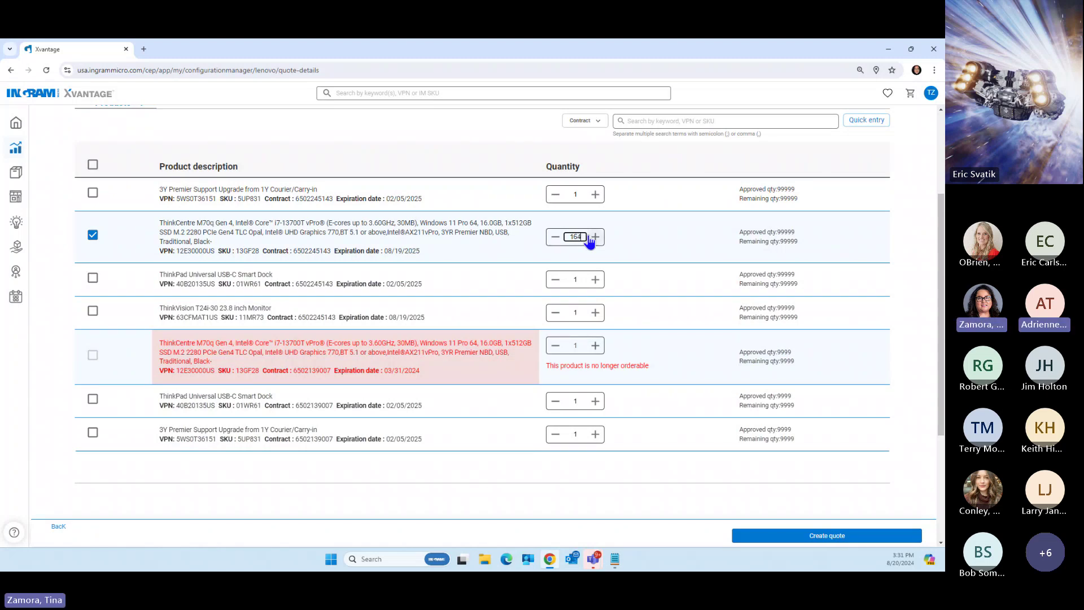
{"action": "key", "text": "BackSpace"}
{"action": "key", "text": "BackSpace"}
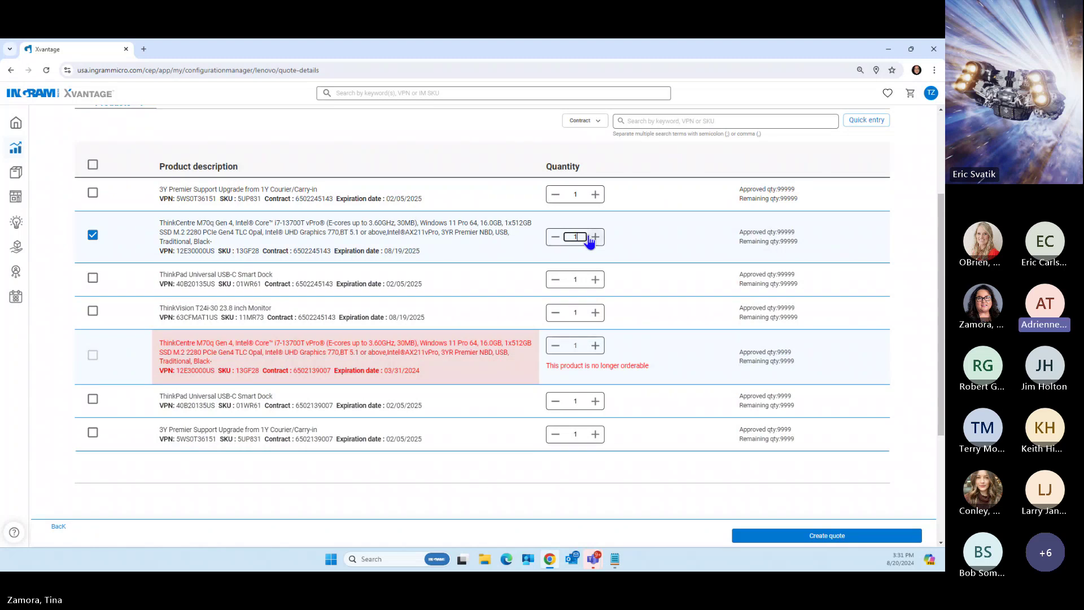
{"action": "type", "text": "6"}
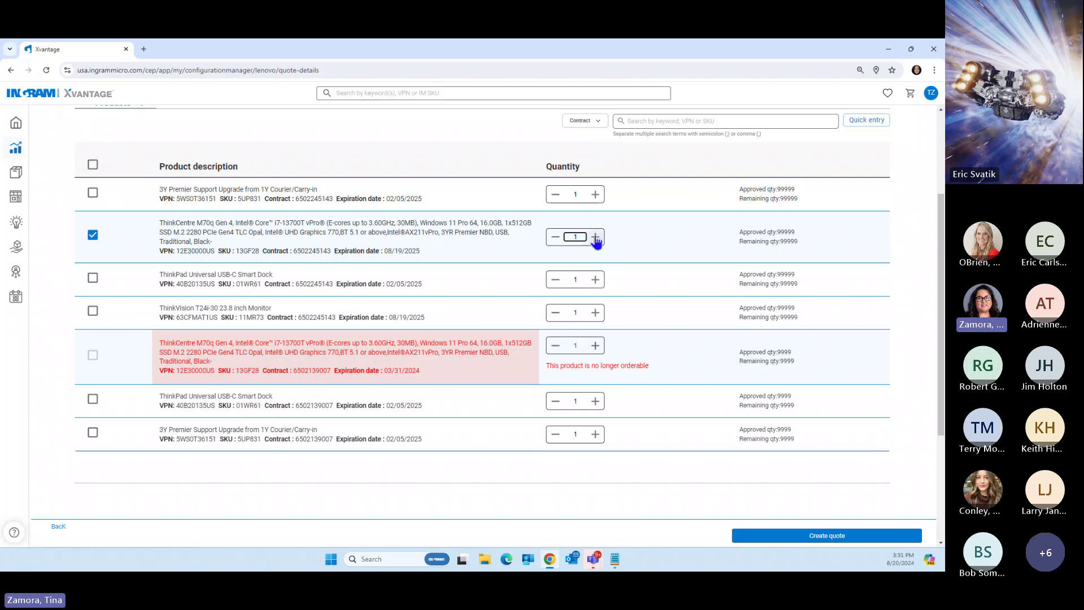
{"action": "left_click", "coordinate": [596, 240]}
{"action": "left_click", "coordinate": [596, 240]}
{"action": "left_click", "coordinate": [597, 240]}
{"action": "left_click", "coordinate": [596, 240]}
{"action": "left_click", "coordinate": [596, 240]}
{"action": "left_click", "coordinate": [596, 240]}
{"action": "left_click", "coordinate": [597, 240]}
{"action": "left_click", "coordinate": [596, 240]}
{"action": "left_click", "coordinate": [596, 240]}
{"action": "left_click", "coordinate": [597, 240]}
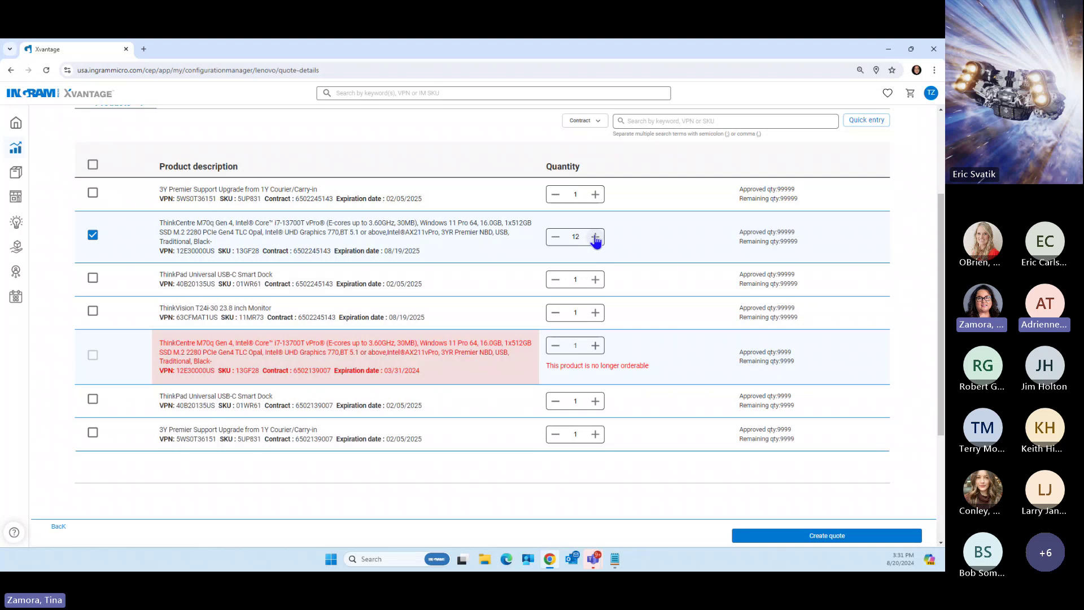
{"action": "left_click", "coordinate": [585, 234]}
{"action": "key", "text": "BackSpace"}
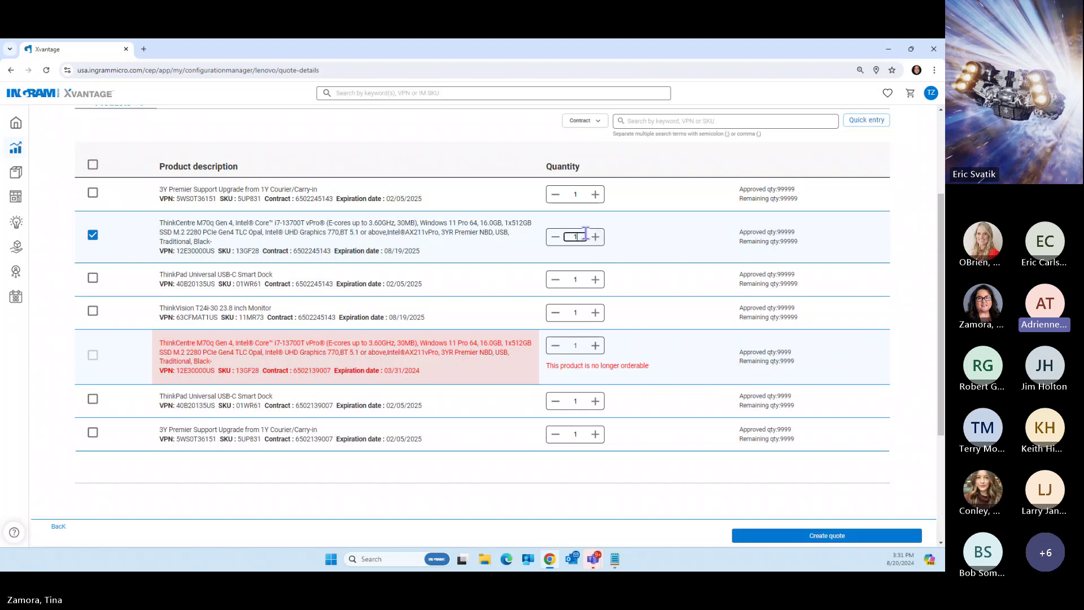
{"action": "type", "text": "64"}
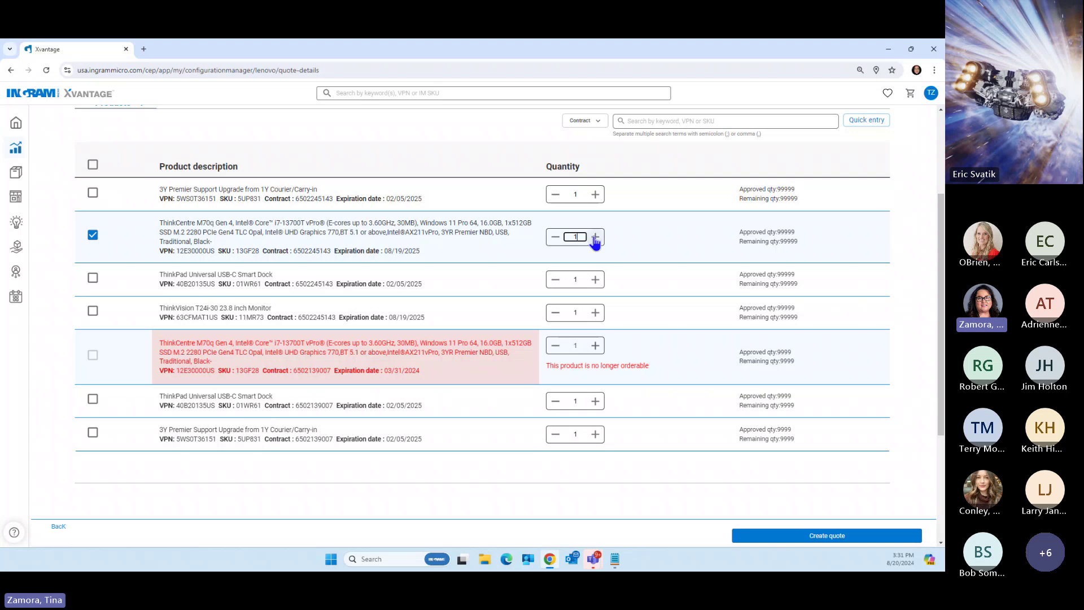
Adjust the ThinkCentre quantity with the +/− buttons until it reads exactly 64
{"action": "left_click", "coordinate": [596, 238]}
{"action": "left_click", "coordinate": [595, 238]}
{"action": "left_click", "coordinate": [595, 238]}
{"action": "left_click", "coordinate": [595, 239]}
{"action": "left_click", "coordinate": [596, 238]}
{"action": "left_click", "coordinate": [596, 238]}
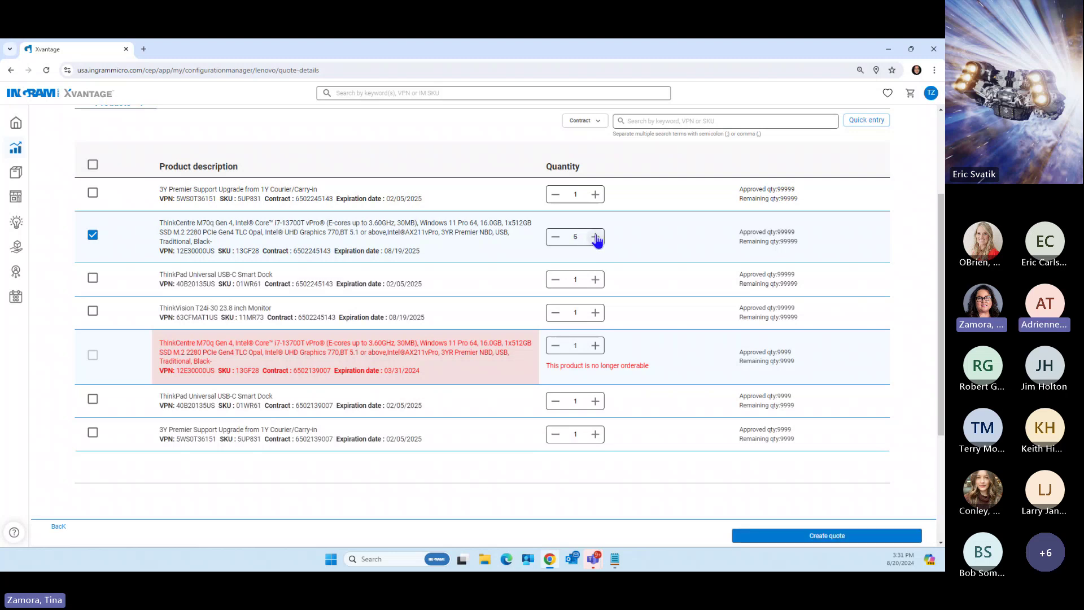
{"action": "left_click", "coordinate": [596, 238]}
{"action": "left_click", "coordinate": [597, 238]}
{"action": "left_click", "coordinate": [595, 238]}
{"action": "left_click", "coordinate": [596, 238]}
{"action": "left_click", "coordinate": [596, 238]}
{"action": "left_click", "coordinate": [596, 238]}
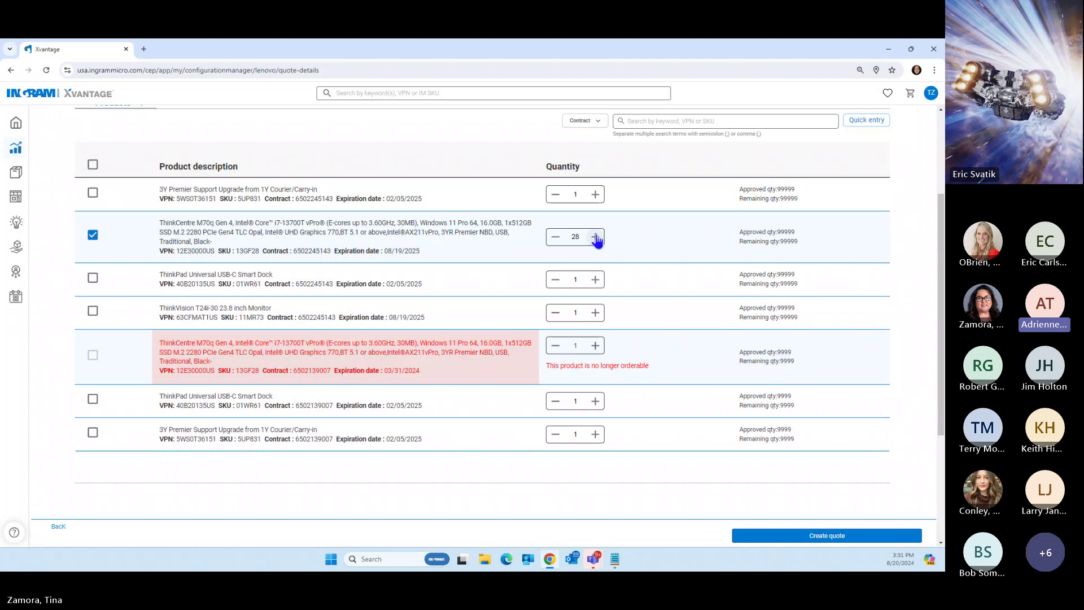
{"action": "left_click", "coordinate": [596, 239]}
{"action": "left_click", "coordinate": [595, 238]}
{"action": "left_click", "coordinate": [596, 238]}
{"action": "left_click", "coordinate": [596, 239]}
{"action": "left_click", "coordinate": [596, 238]}
{"action": "left_click", "coordinate": [596, 239]}
{"action": "left_click", "coordinate": [596, 239]}
{"action": "left_click", "coordinate": [596, 238]}
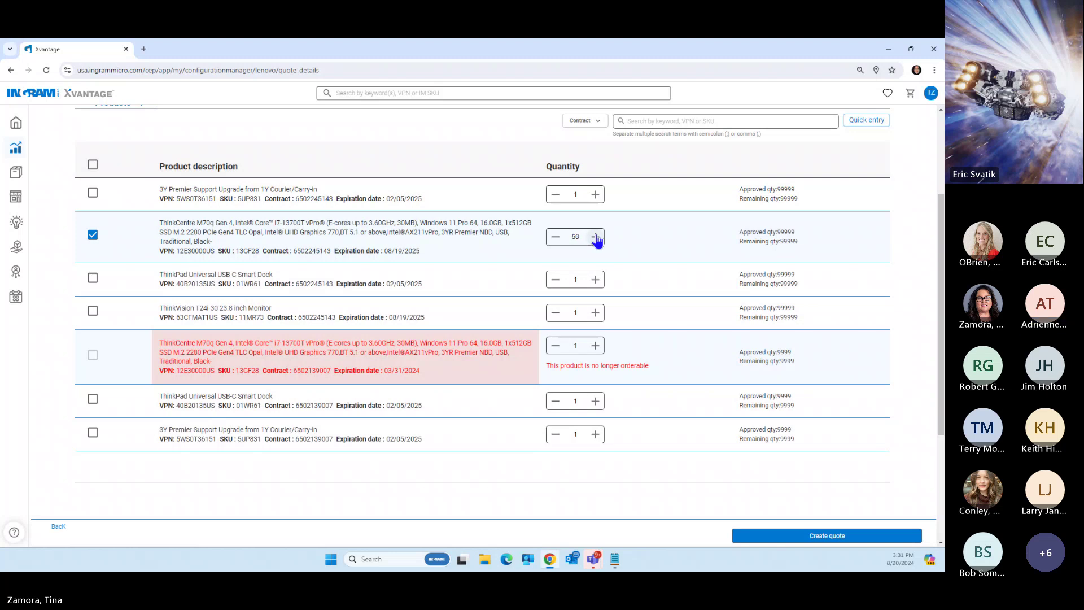
{"action": "left_click", "coordinate": [596, 238]}
{"action": "left_click", "coordinate": [596, 238]}
{"action": "left_click", "coordinate": [596, 238]}
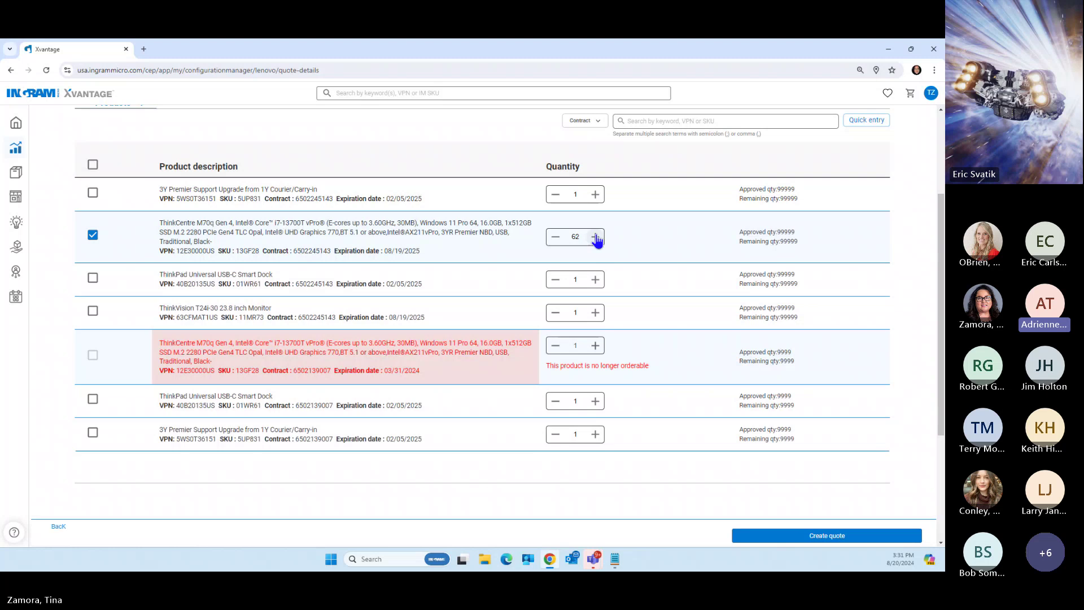
{"action": "left_click", "coordinate": [595, 238]}
{"action": "left_click", "coordinate": [595, 239]}
{"action": "left_click", "coordinate": [554, 238]}
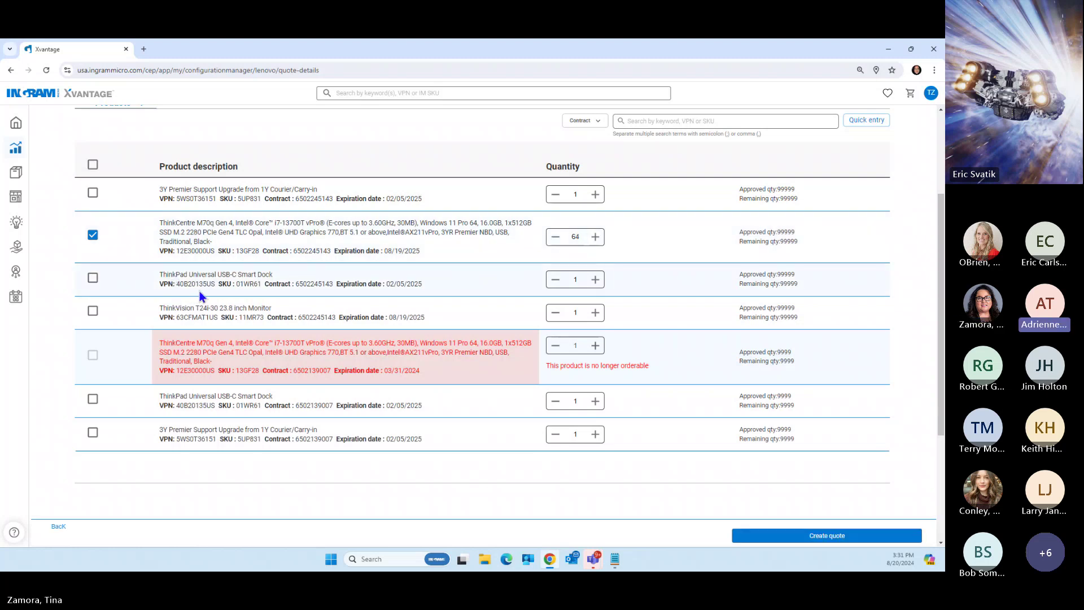
Raise the USB-C Smart Dock quantity to 26 and enter 154 for the ThinkVision T24i-30 monitor
{"action": "left_click", "coordinate": [594, 279]}
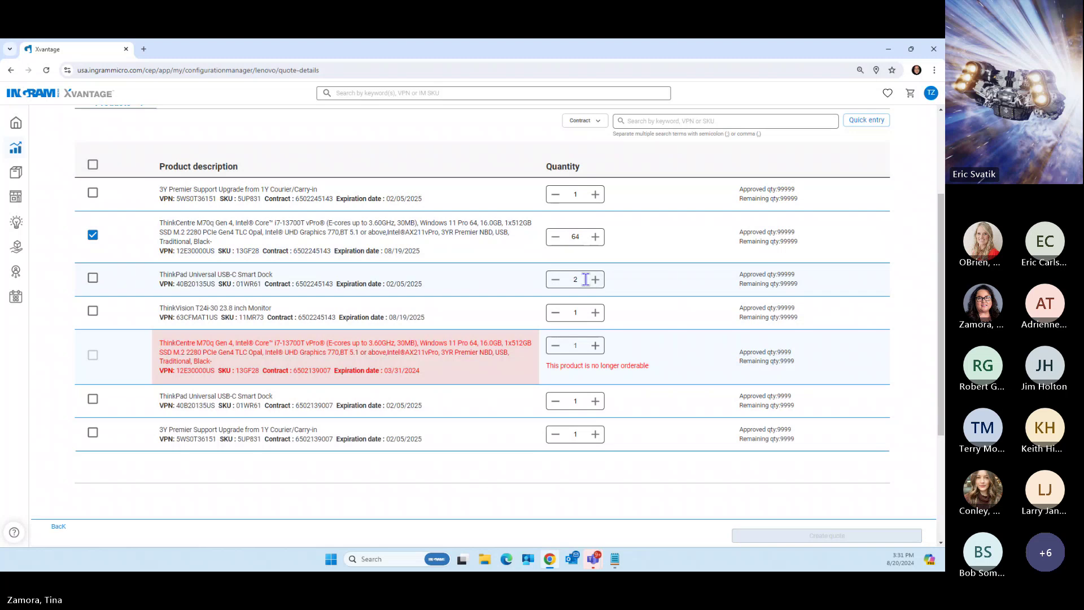
{"action": "double_click", "coordinate": [577, 278]}
{"action": "type", "text": "1"}
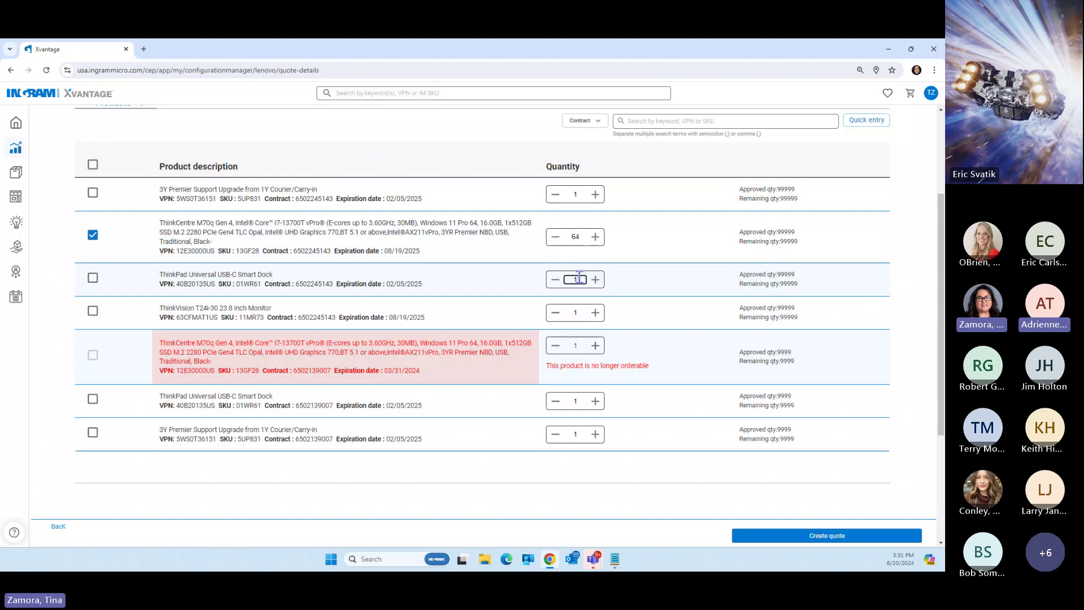
{"action": "type", "text": "6"}
{"action": "key", "text": "BackSpace"}
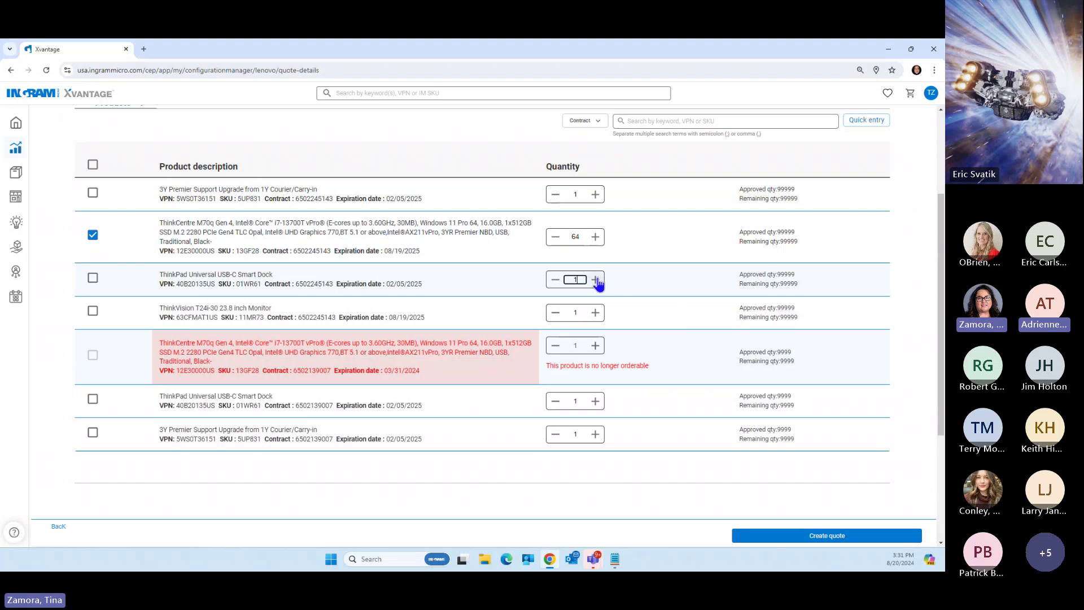
{"action": "left_click", "coordinate": [596, 280]}
{"action": "left_click", "coordinate": [596, 281]}
{"action": "left_click", "coordinate": [597, 281]}
{"action": "left_click", "coordinate": [597, 282]}
{"action": "left_click", "coordinate": [597, 281]}
{"action": "left_click", "coordinate": [597, 281]}
{"action": "left_click", "coordinate": [597, 282]}
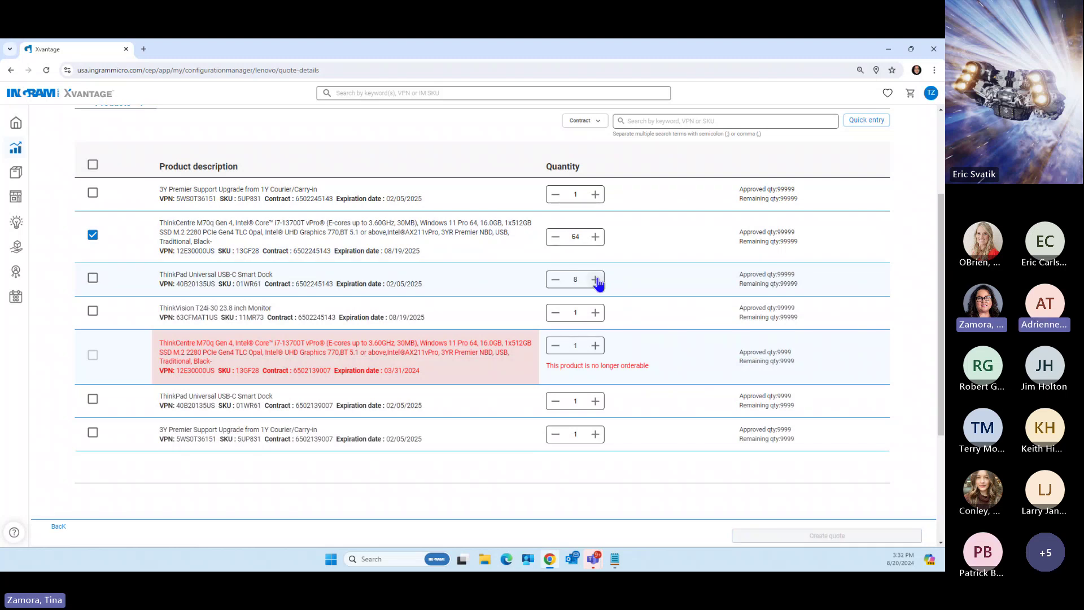
{"action": "left_click", "coordinate": [597, 281]}
{"action": "left_click", "coordinate": [597, 281]}
{"action": "left_click", "coordinate": [597, 281]}
{"action": "left_click", "coordinate": [597, 281]}
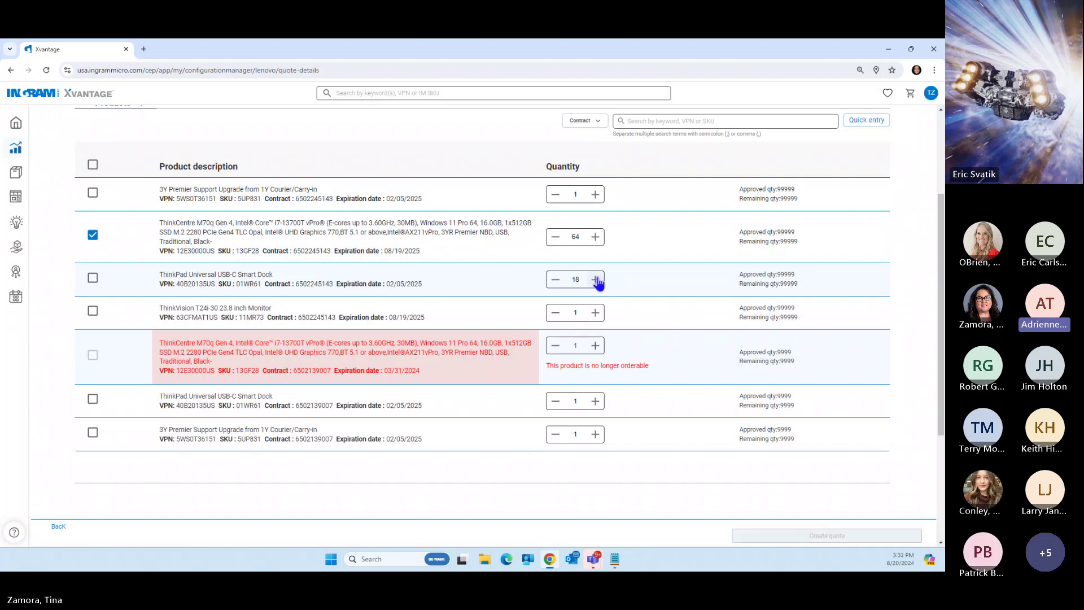
{"action": "left_click", "coordinate": [597, 281]}
{"action": "left_click", "coordinate": [595, 280]}
{"action": "left_click", "coordinate": [596, 280]}
{"action": "left_click", "coordinate": [596, 280]}
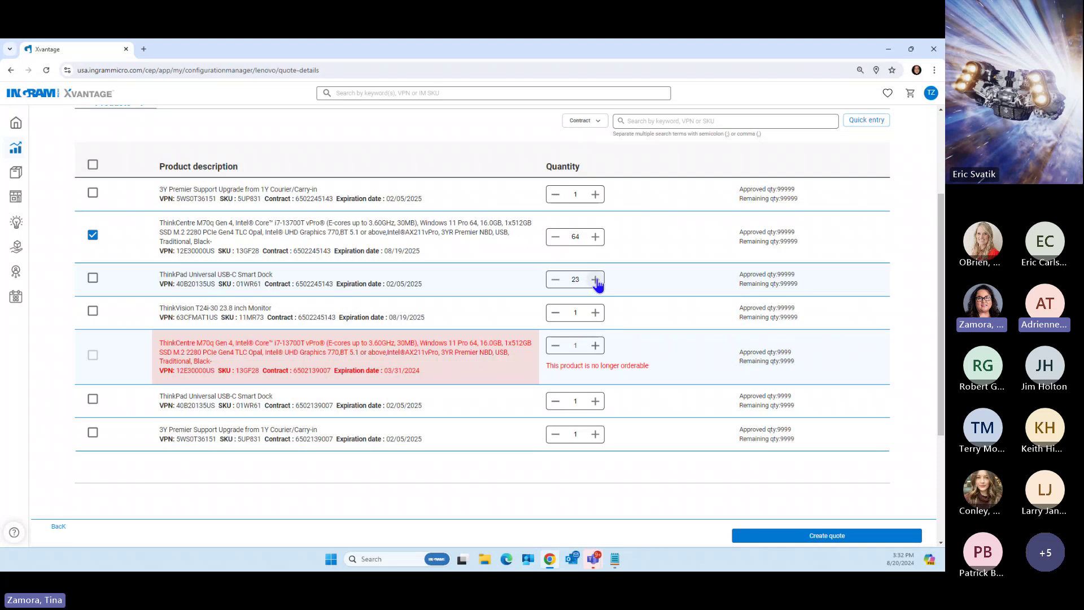
{"action": "left_click", "coordinate": [595, 280]}
{"action": "left_click", "coordinate": [596, 280]}
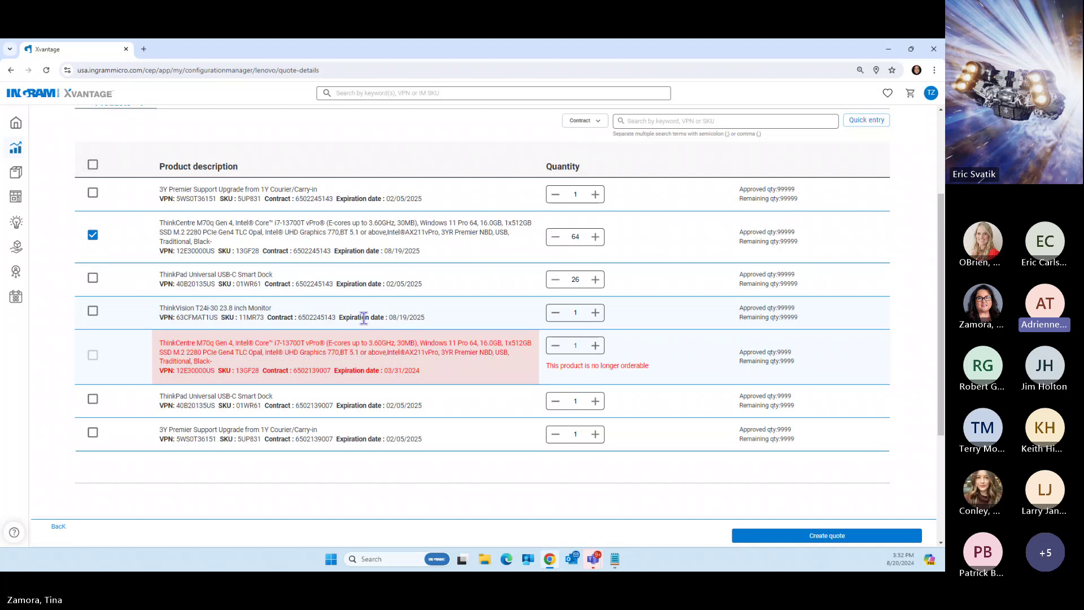
{"action": "left_click", "coordinate": [584, 312]}
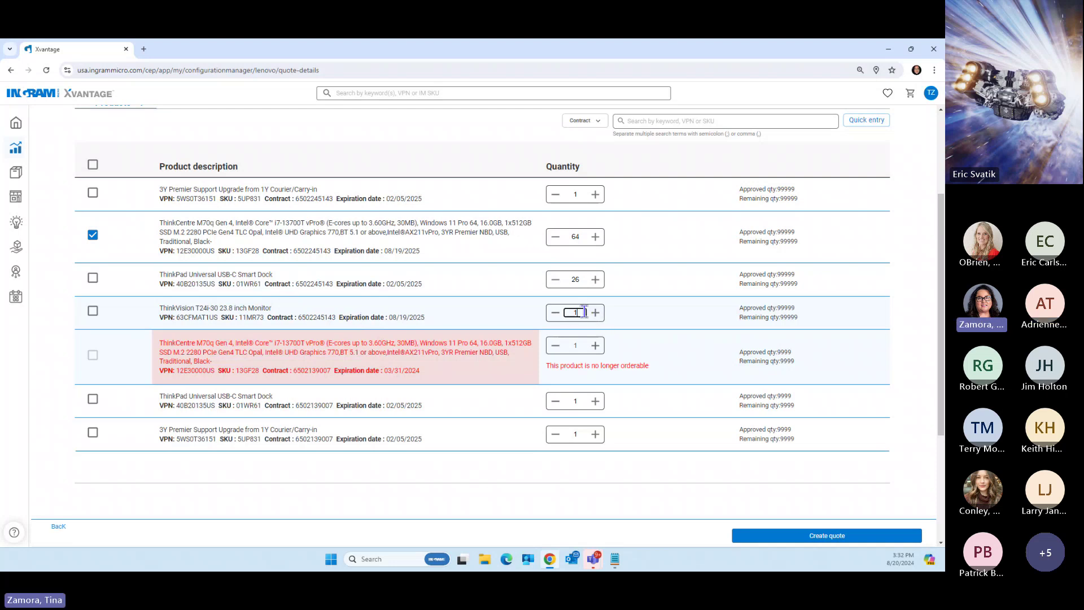
{"action": "left_click", "coordinate": [646, 320]}
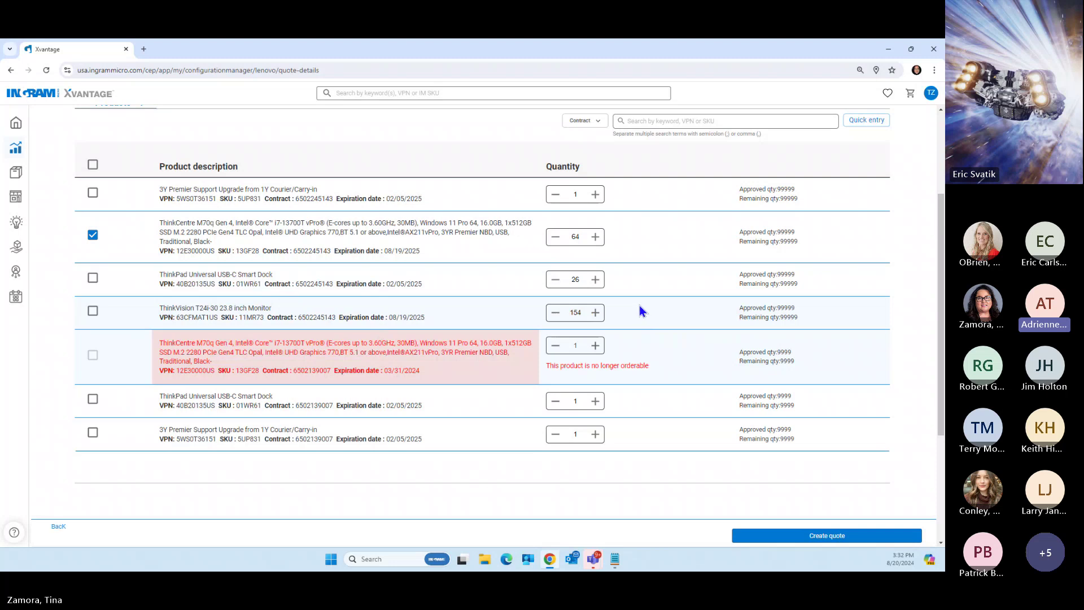
Tick the ThinkVision monitor, USB-C Smart Dock and 3Y Premier Support Upgrade lines
{"action": "left_click", "coordinate": [93, 311]}
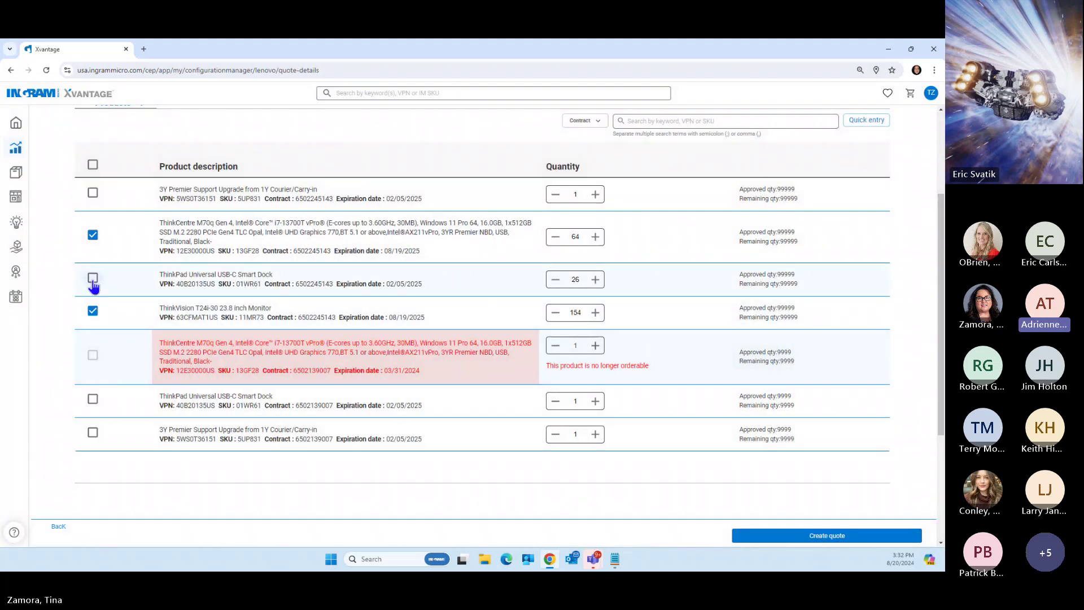
{"action": "left_click", "coordinate": [93, 278]}
{"action": "left_click", "coordinate": [93, 194]}
Raise the 3Y Premier Support Upgrade quantity toward 64 with the + button
{"action": "left_click", "coordinate": [585, 193]}
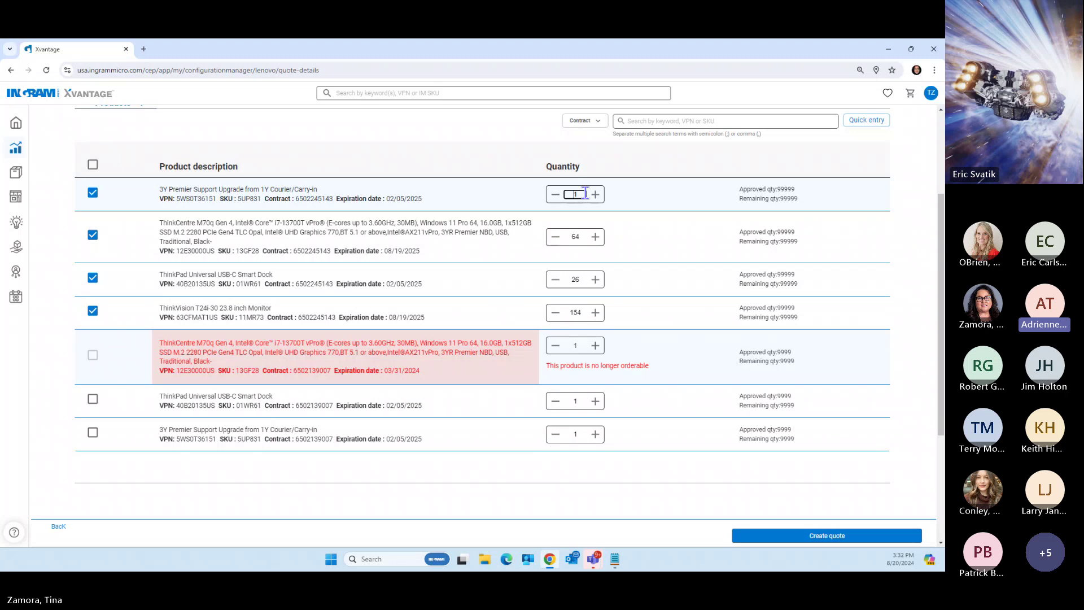
{"action": "left_click", "coordinate": [596, 195]}
{"action": "left_click", "coordinate": [595, 195]}
{"action": "left_click", "coordinate": [595, 195]}
{"action": "left_click", "coordinate": [596, 195]}
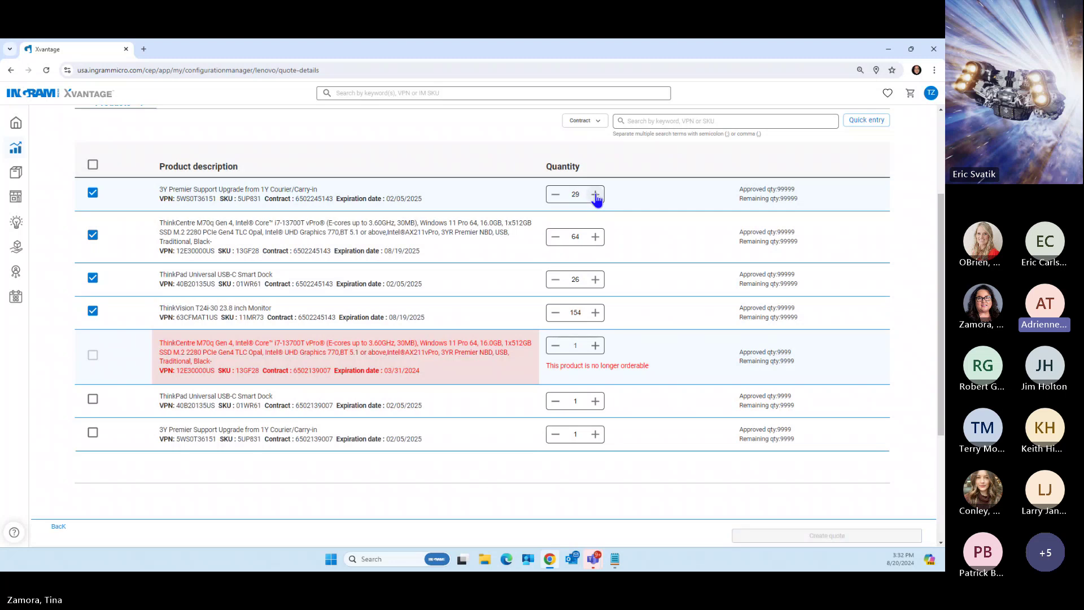
{"action": "left_click", "coordinate": [596, 195]}
{"action": "left_click", "coordinate": [596, 195]}
{"action": "left_click", "coordinate": [596, 195]}
{"action": "left_click", "coordinate": [596, 195]}
{"action": "left_click", "coordinate": [596, 194]}
{"action": "left_click", "coordinate": [596, 195]}
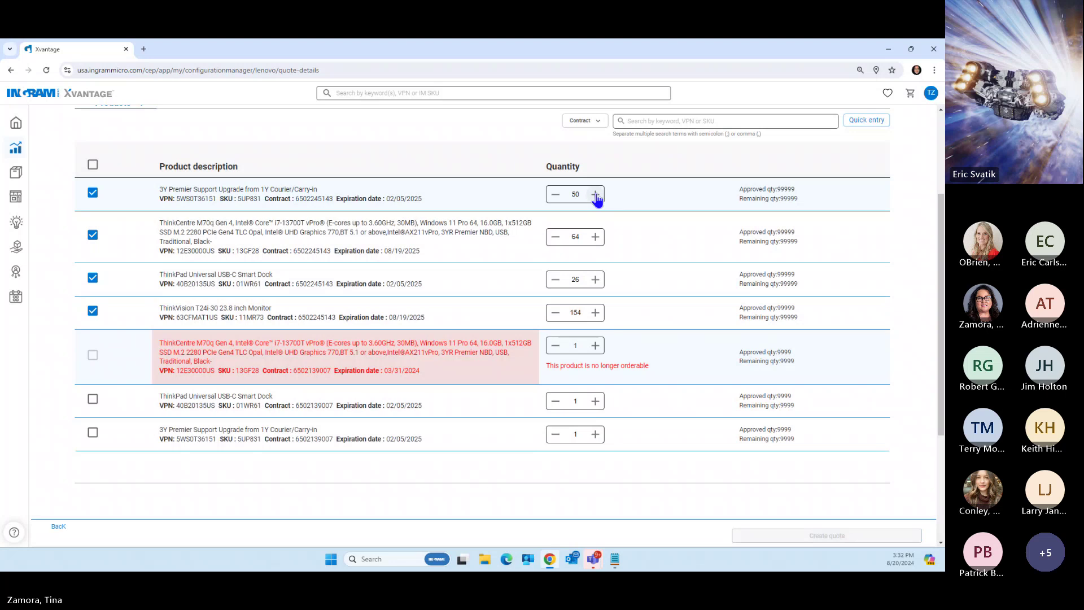
{"action": "left_click", "coordinate": [595, 195]}
{"action": "left_click", "coordinate": [596, 194]}
{"action": "left_click", "coordinate": [596, 195]}
{"action": "double_click", "coordinate": [596, 195]}
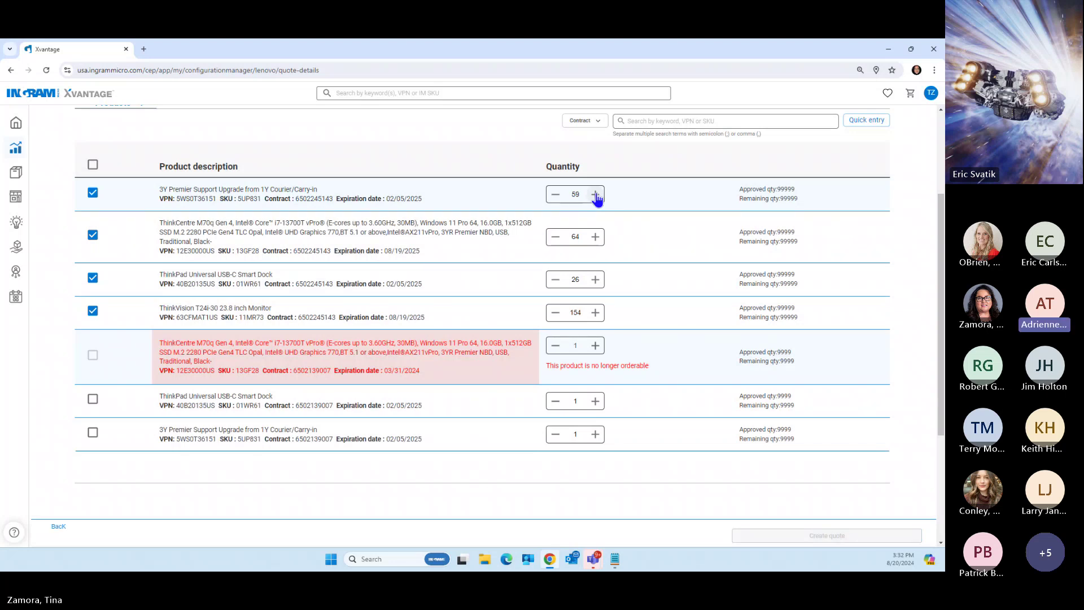
{"action": "left_click", "coordinate": [596, 194]}
{"action": "left_click", "coordinate": [596, 194]}
{"action": "left_click", "coordinate": [595, 195]}
{"action": "left_click", "coordinate": [595, 195]}
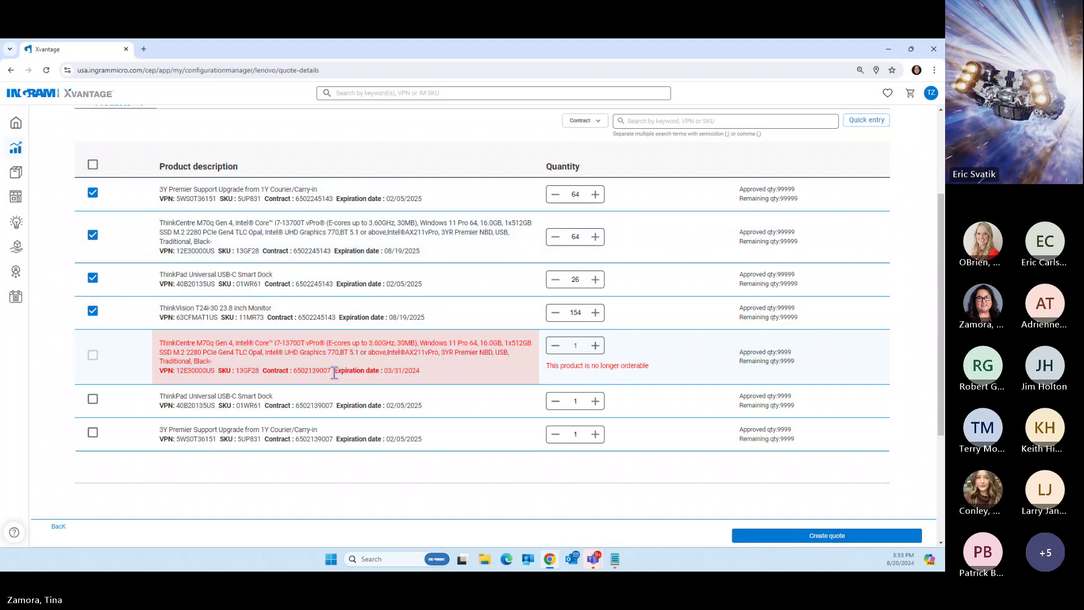
Try creating the quote, pick the Miami Turnberry Isle customer, and cancel its edit form
{"action": "left_click", "coordinate": [833, 537]}
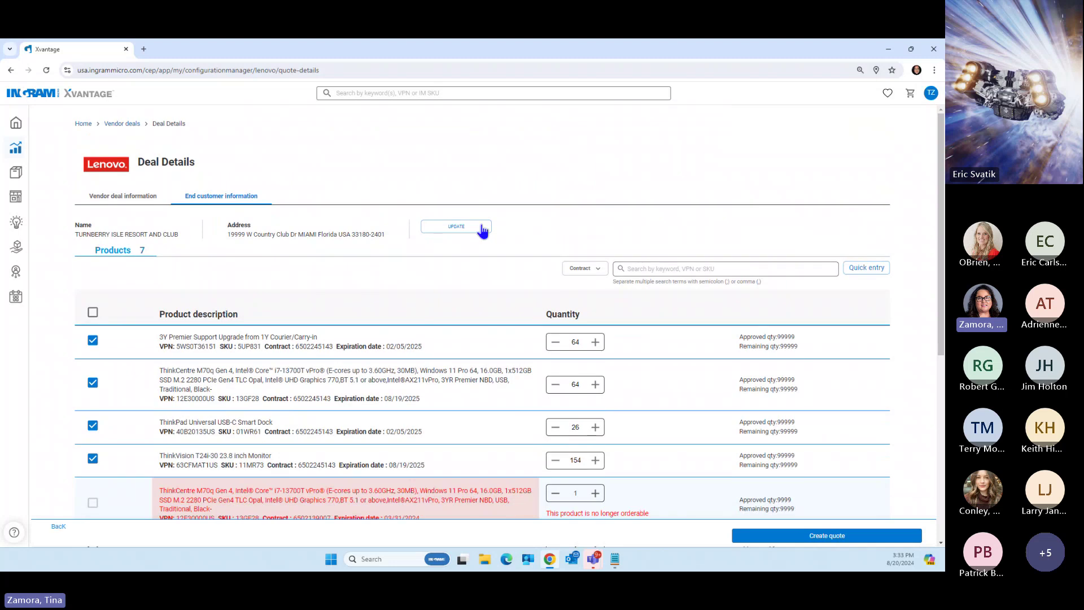
{"action": "left_click", "coordinate": [466, 229]}
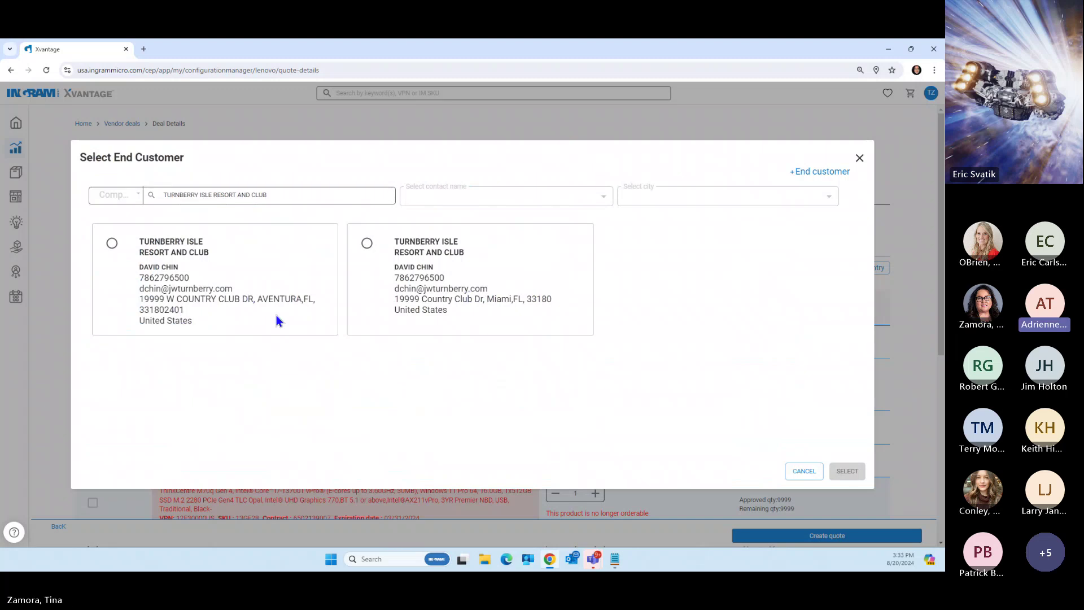
{"action": "left_click", "coordinate": [367, 244]}
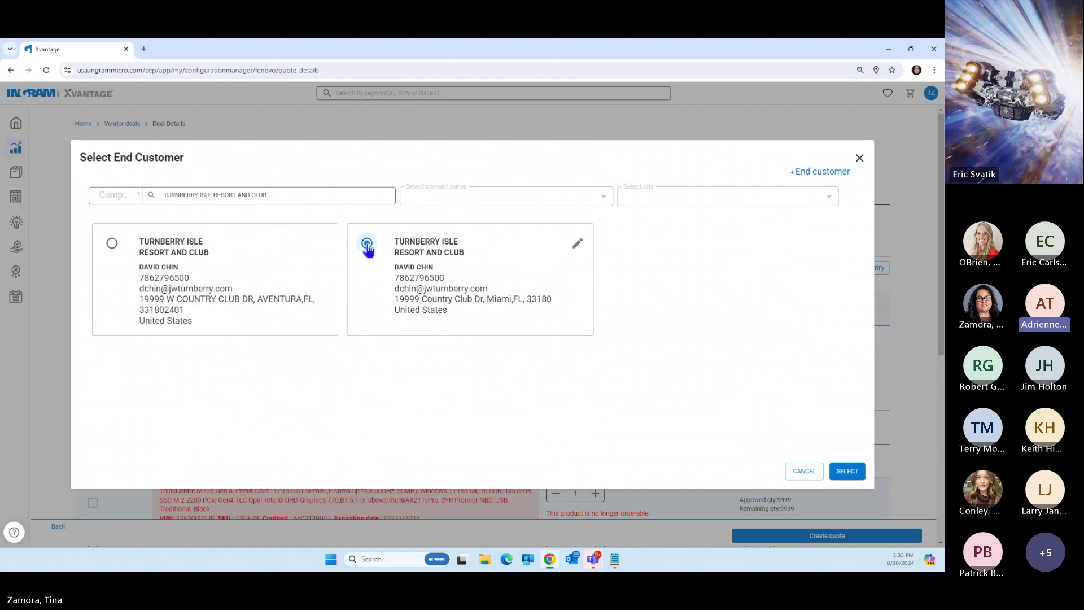
{"action": "left_click", "coordinate": [575, 248]}
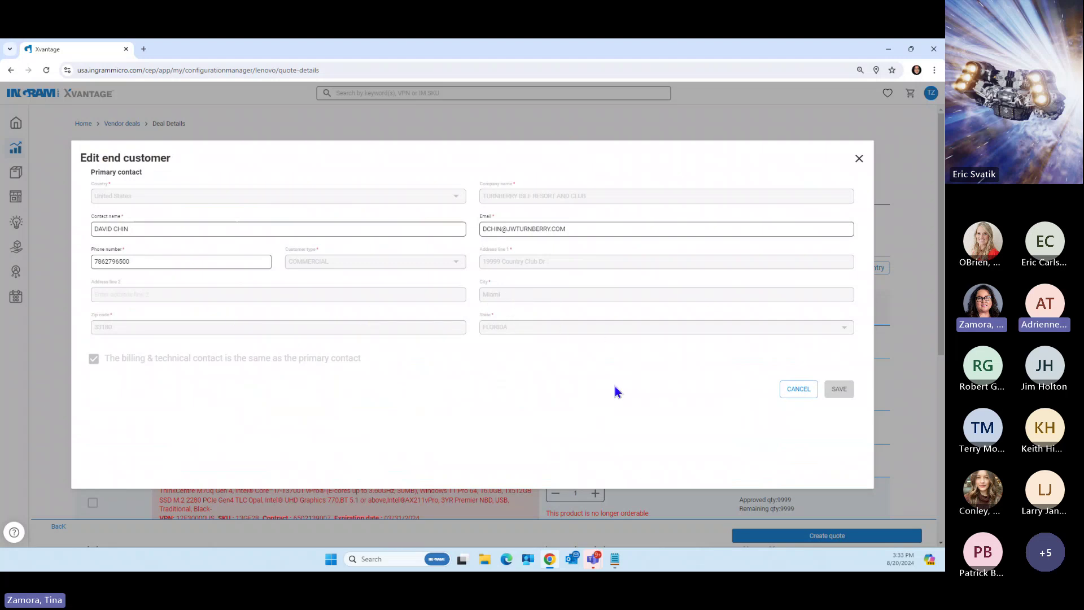
{"action": "left_click", "coordinate": [813, 389]}
Select Turnberry Isle Miami as the end customer and create the quote
{"action": "left_click", "coordinate": [466, 227]}
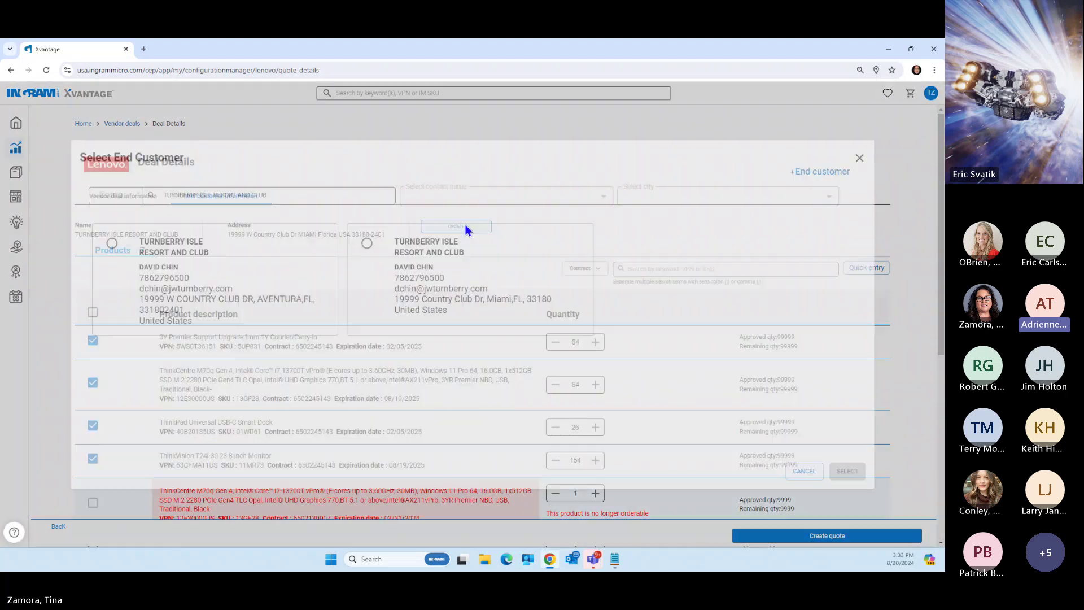
{"action": "left_click", "coordinate": [367, 243]}
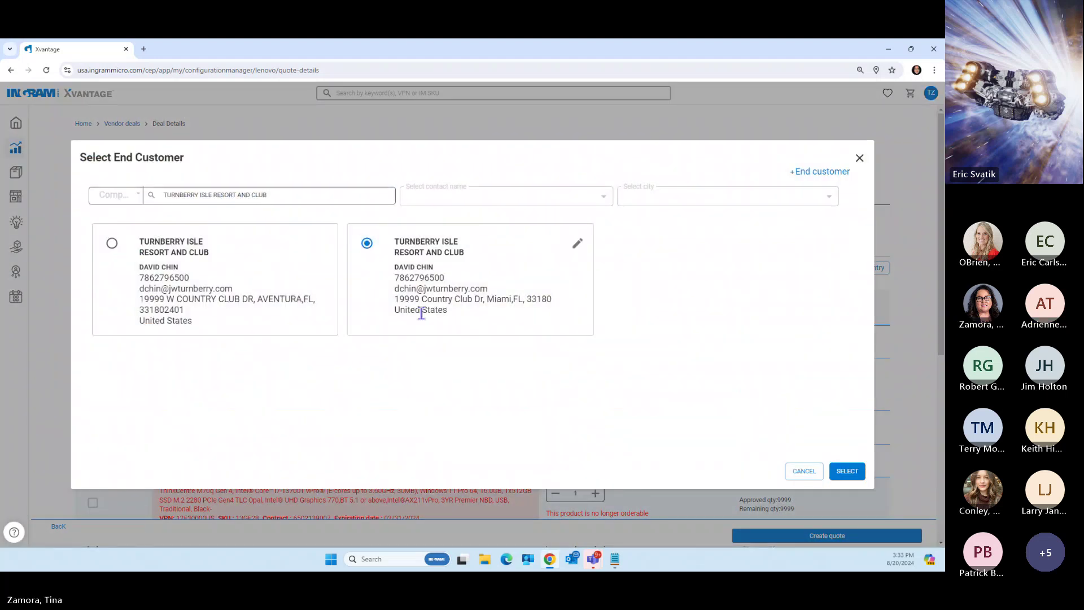
{"action": "left_click", "coordinate": [847, 471]}
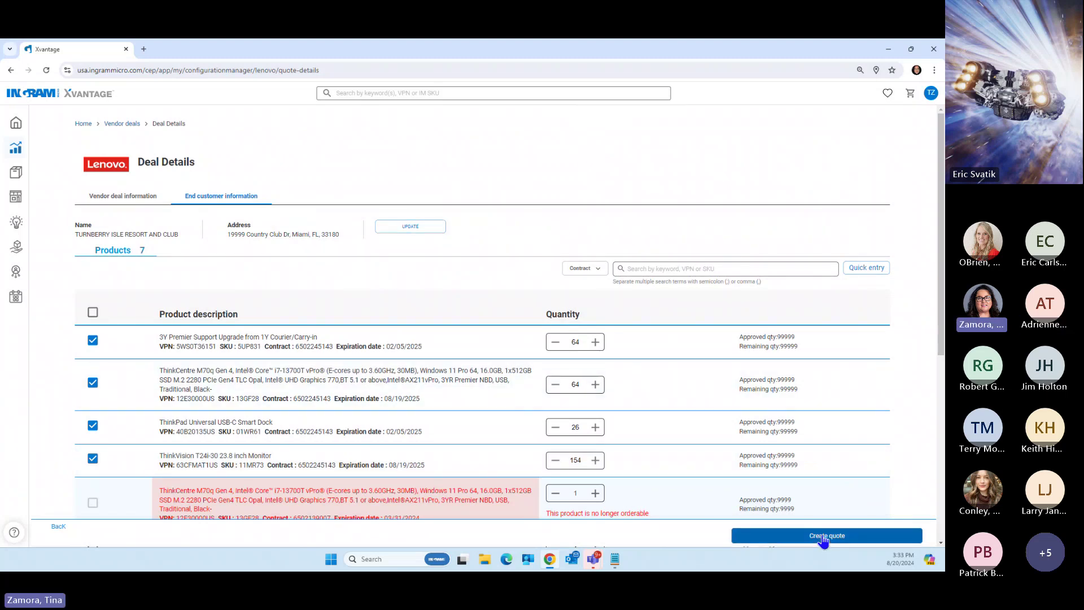
{"action": "left_click", "coordinate": [823, 538]}
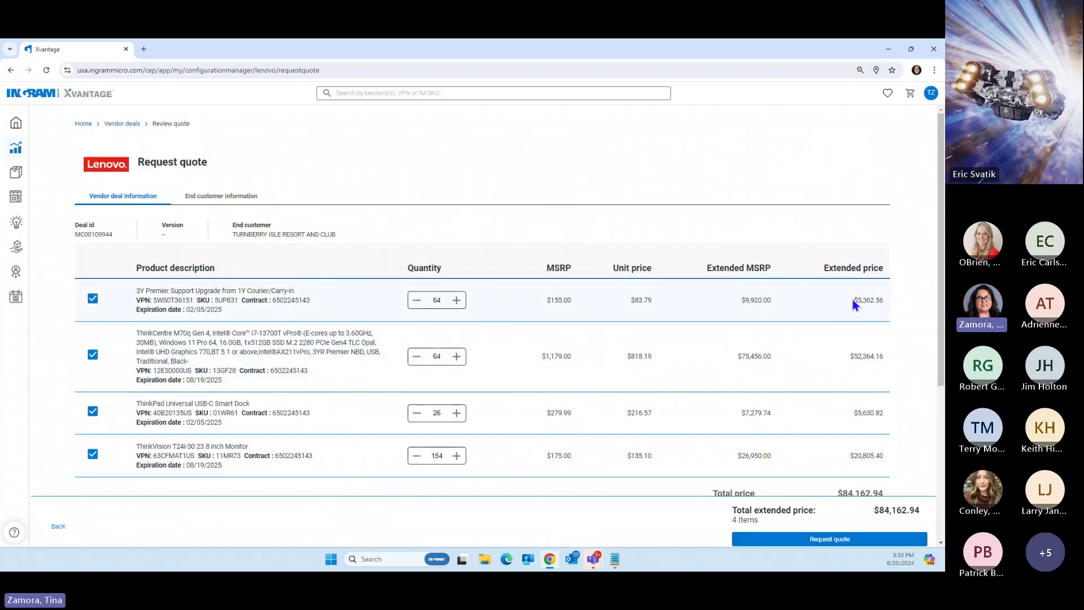
Review the quote's end customer information and request the quote
{"action": "mouse_move", "coordinate": [941, 268]}
{"action": "left_mouse_down"}
{"action": "mouse_move", "coordinate": [943, 304]}
{"action": "mouse_move", "coordinate": [943, 278]}
{"action": "left_mouse_up"}
{"action": "left_click", "coordinate": [223, 178]}
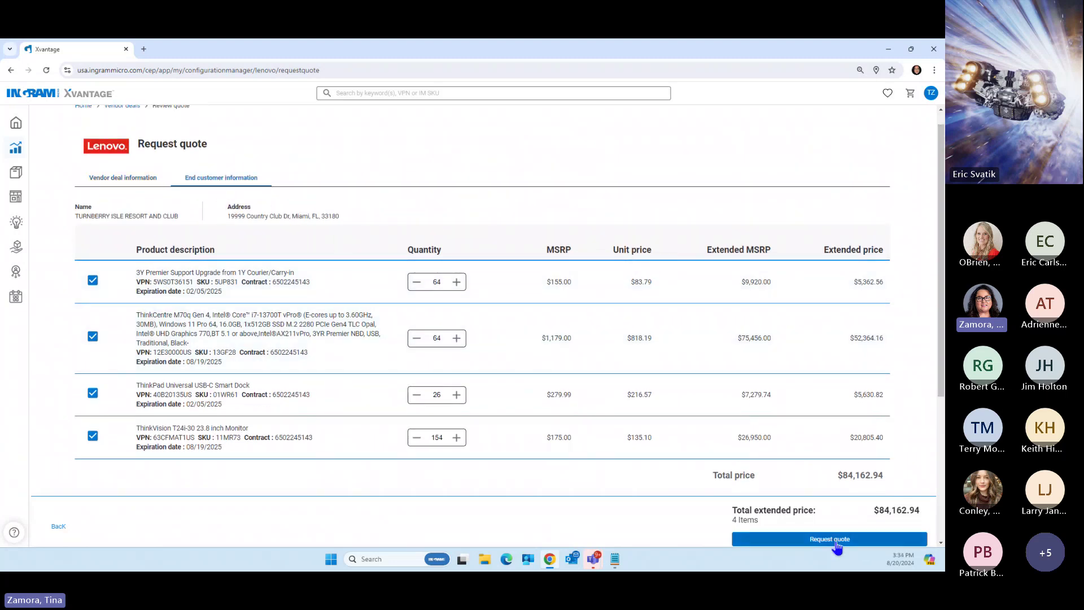
{"action": "left_click", "coordinate": [836, 541]}
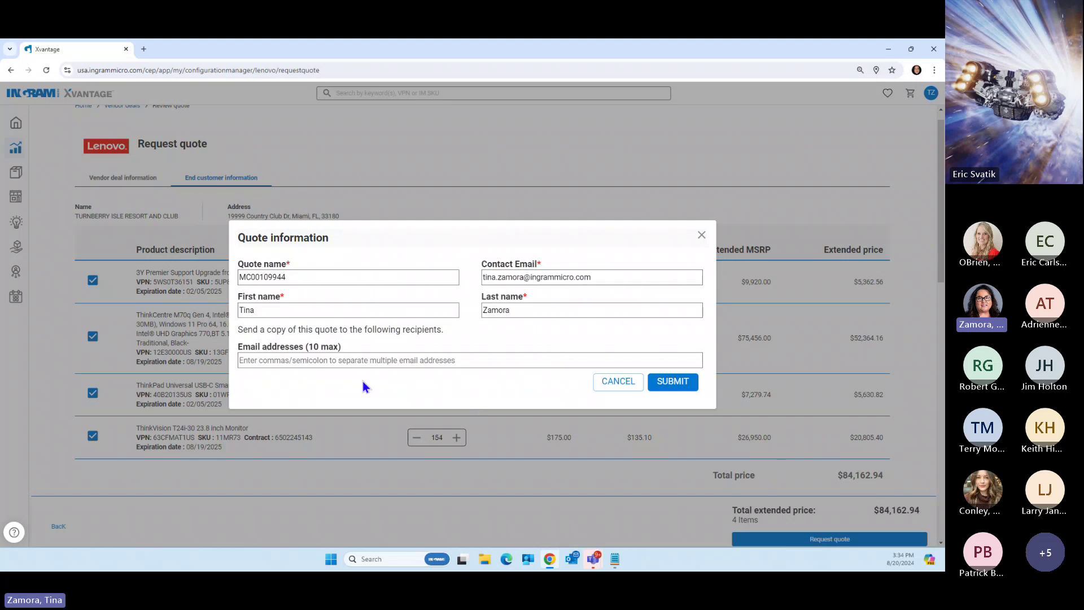
Add a copy recipient's e-mail address and submit the quote information
{"action": "left_click", "coordinate": [359, 362]}
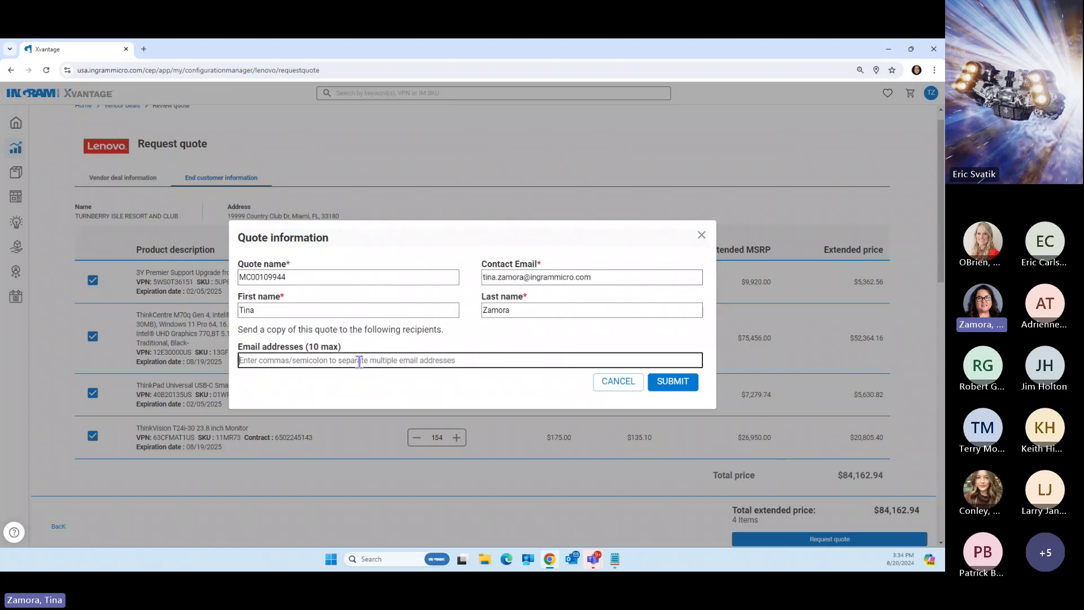
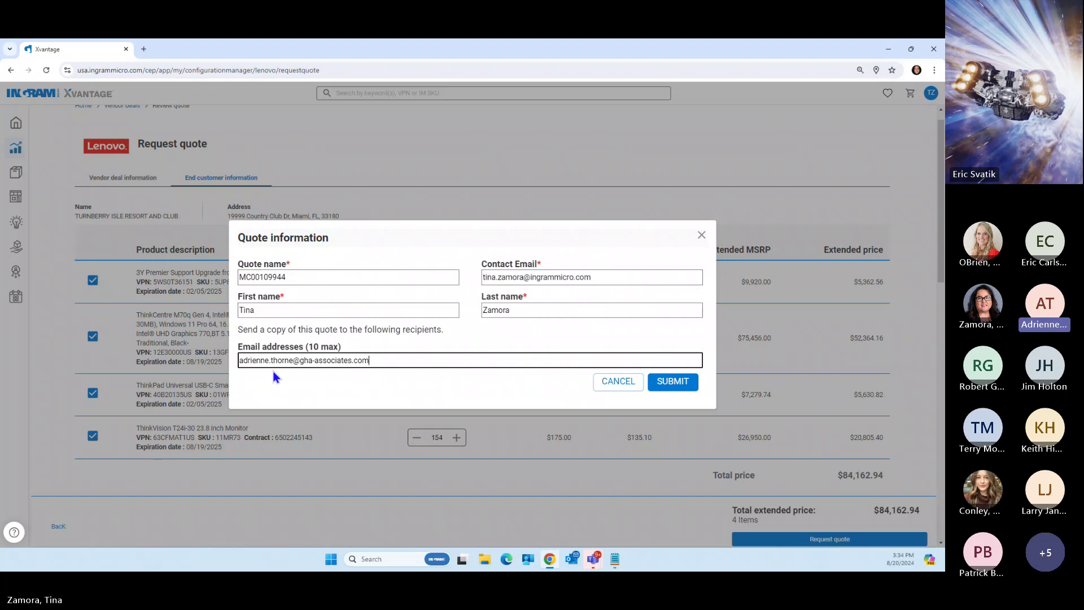
{"action": "left_click", "coordinate": [672, 383]}
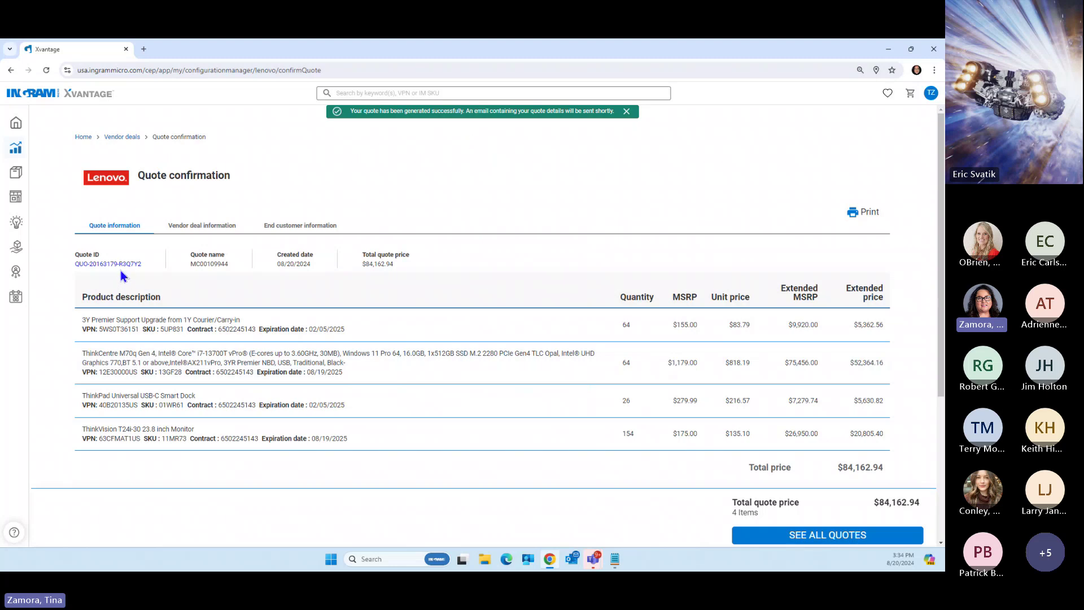
Check the confirmation's Vendor deal and End customer information, then go to all quotes
{"action": "left_click", "coordinate": [202, 227]}
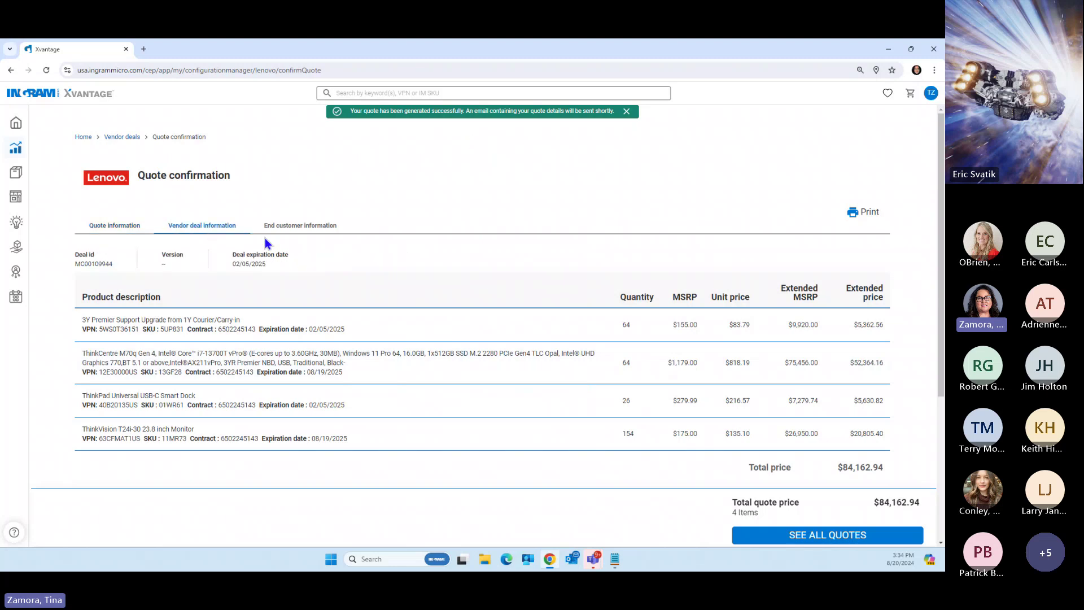
{"action": "left_click", "coordinate": [299, 227]}
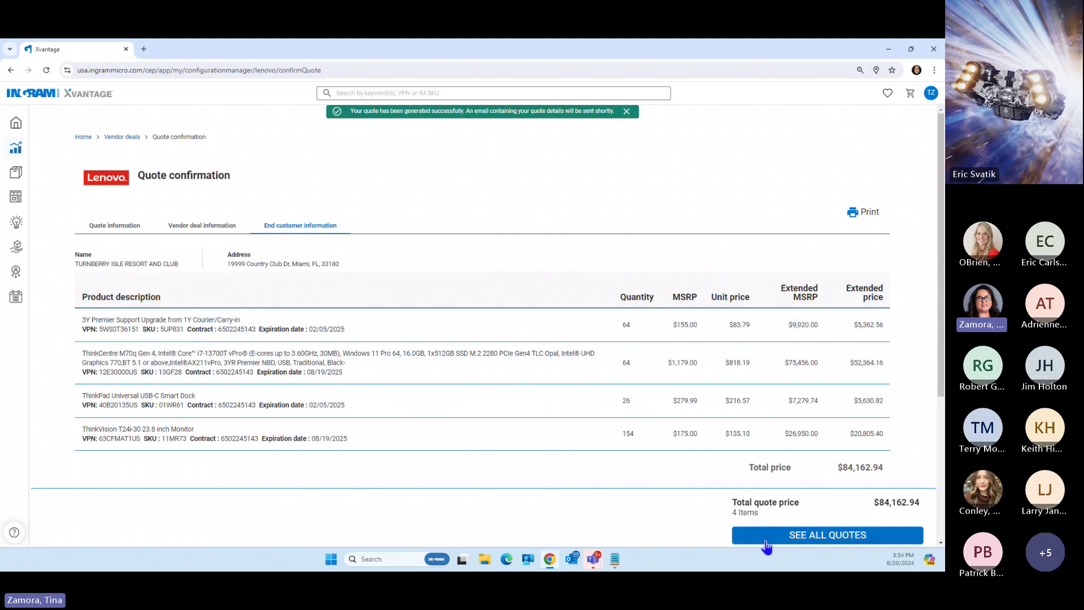
{"action": "left_click", "coordinate": [822, 537]}
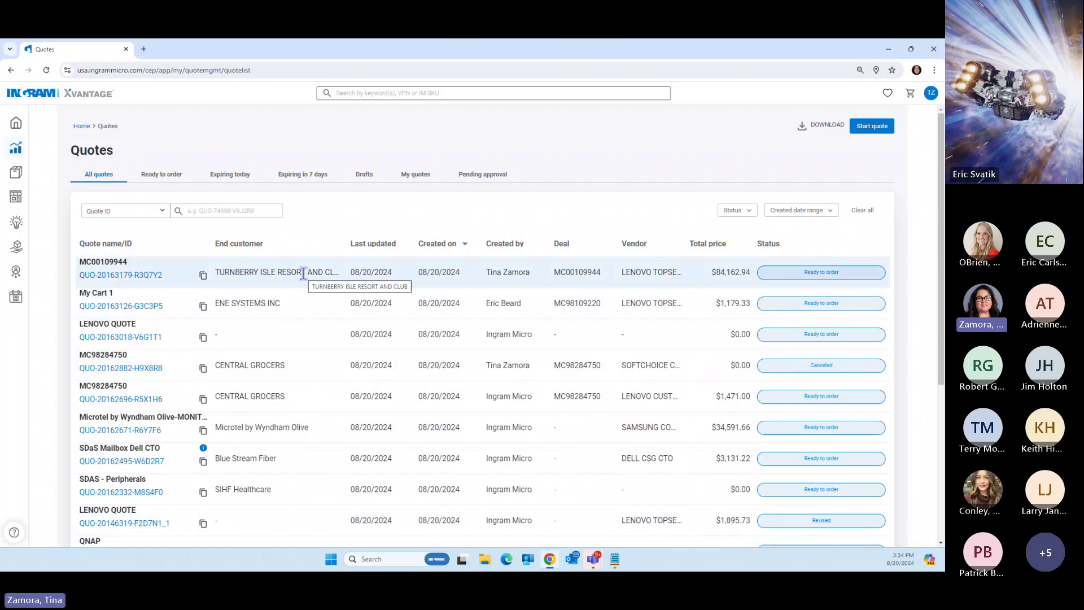
Open quote QUO-20163179-R3Q7Y2 and expand applied discounts for the support upgrade, desktop and dock
{"action": "left_click", "coordinate": [94, 275]}
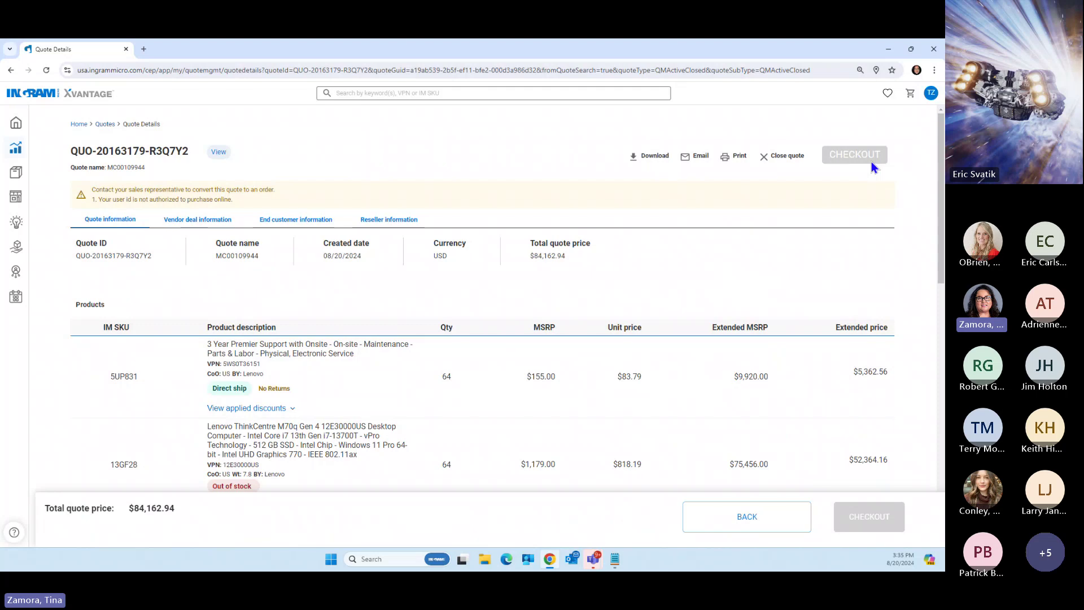
{"action": "scroll", "coordinate": [866, 226], "scroll_direction": "down", "scroll_amount": 3}
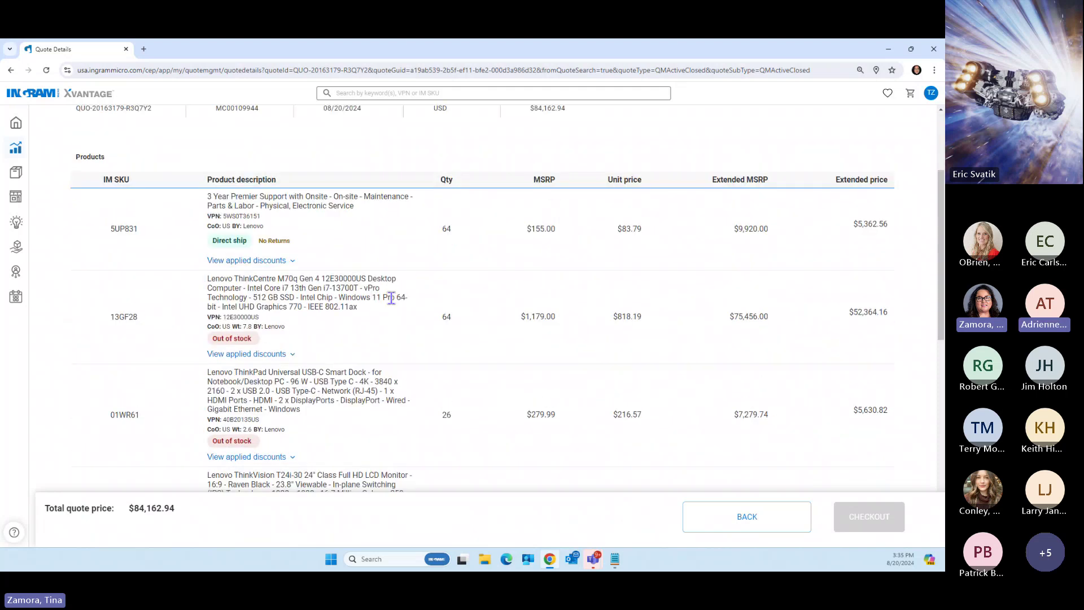
{"action": "left_click", "coordinate": [271, 260]}
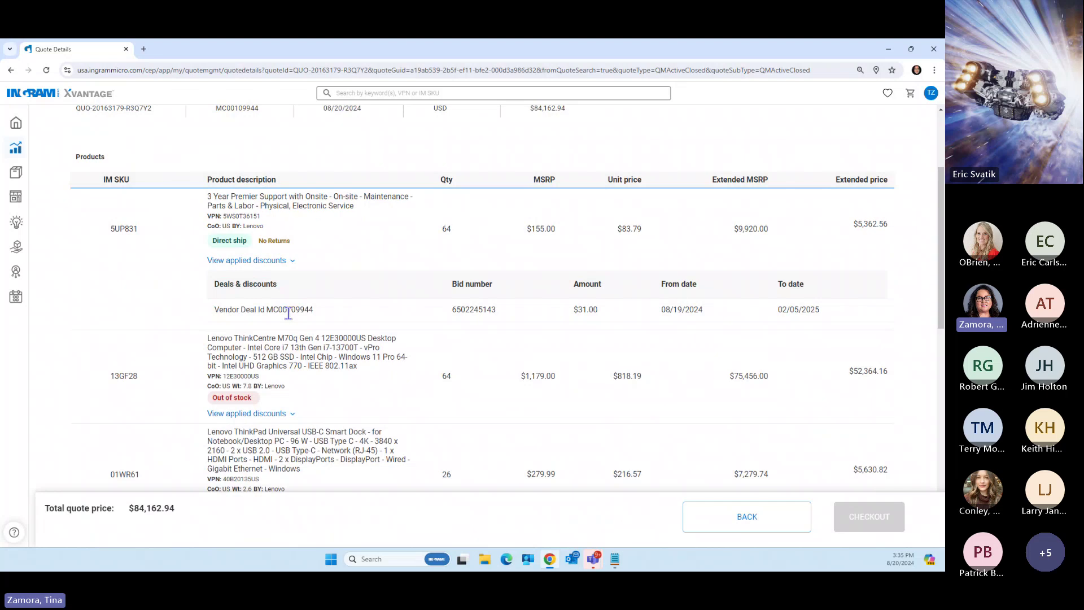
{"action": "scroll", "coordinate": [375, 401], "scroll_direction": "down", "scroll_amount": 1}
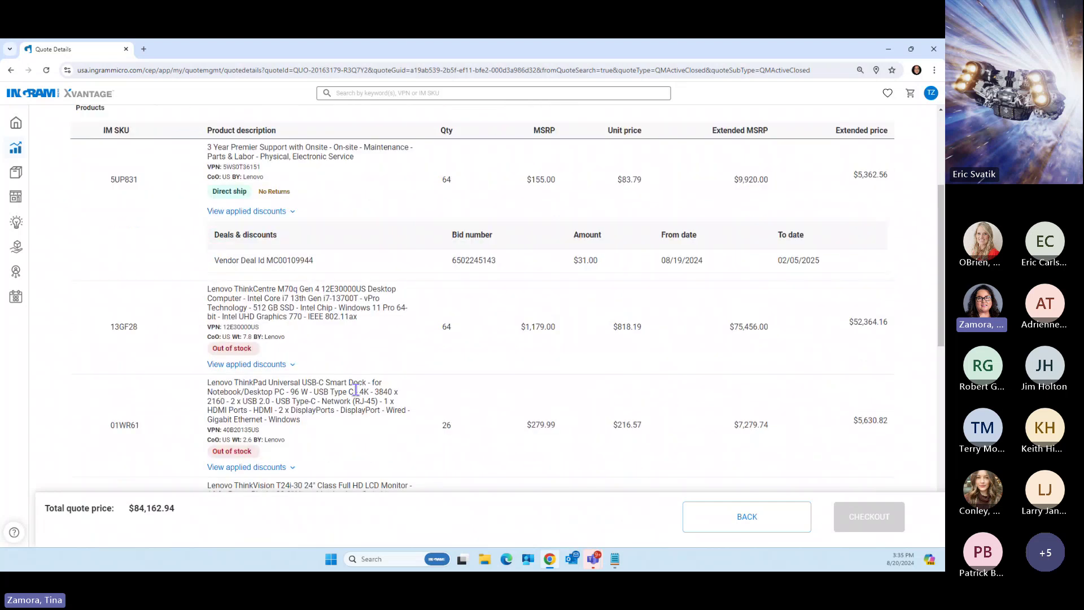
{"action": "left_click", "coordinate": [285, 365]}
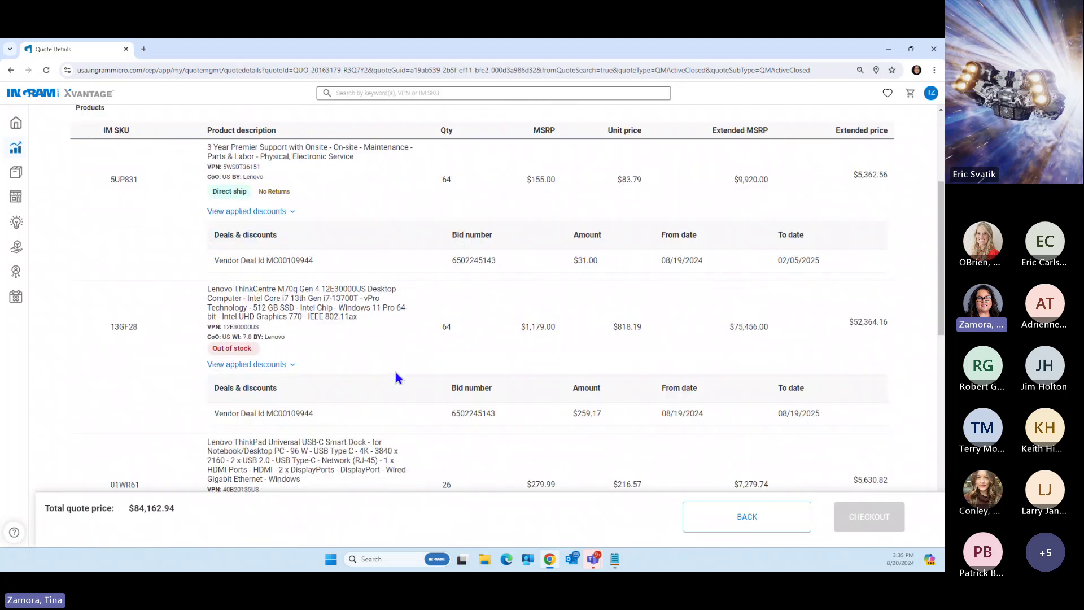
{"action": "scroll", "coordinate": [390, 384], "scroll_direction": "down", "scroll_amount": 2}
{"action": "left_click", "coordinate": [280, 429]}
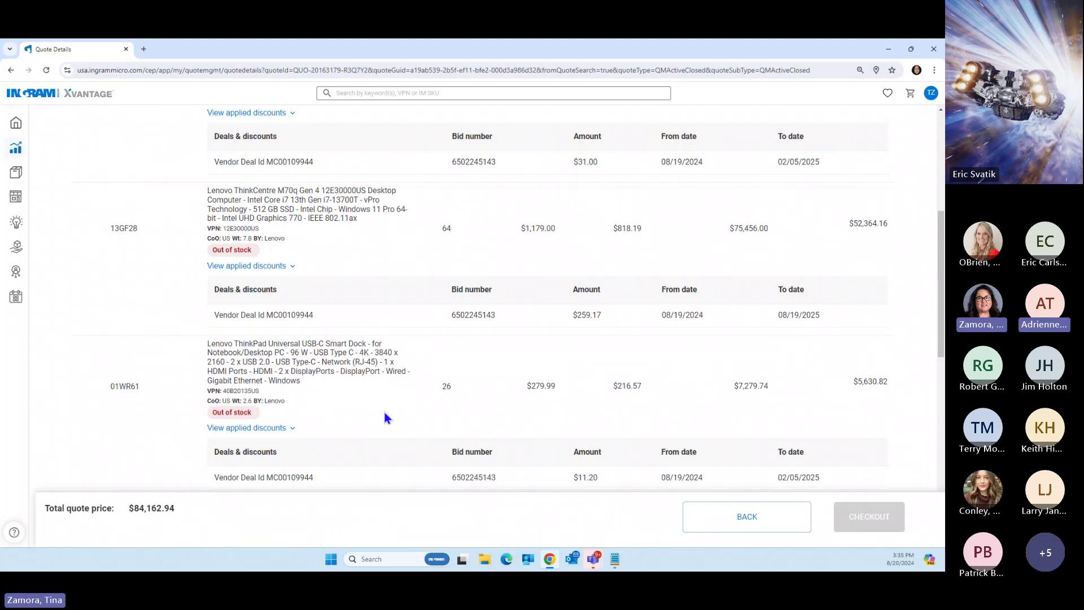
{"action": "scroll", "coordinate": [385, 412], "scroll_direction": "up", "scroll_amount": 5}
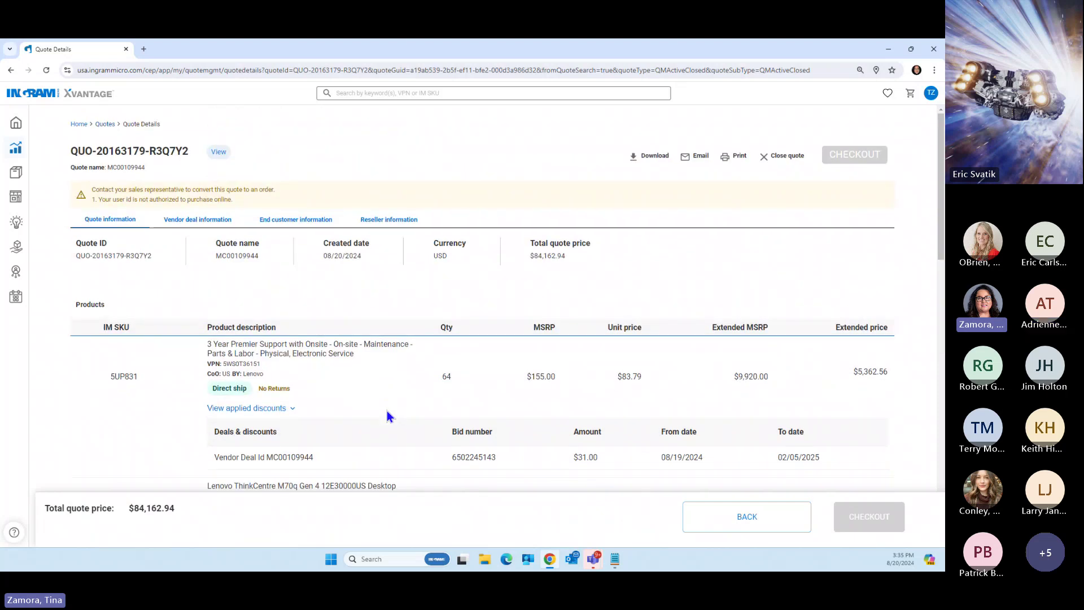